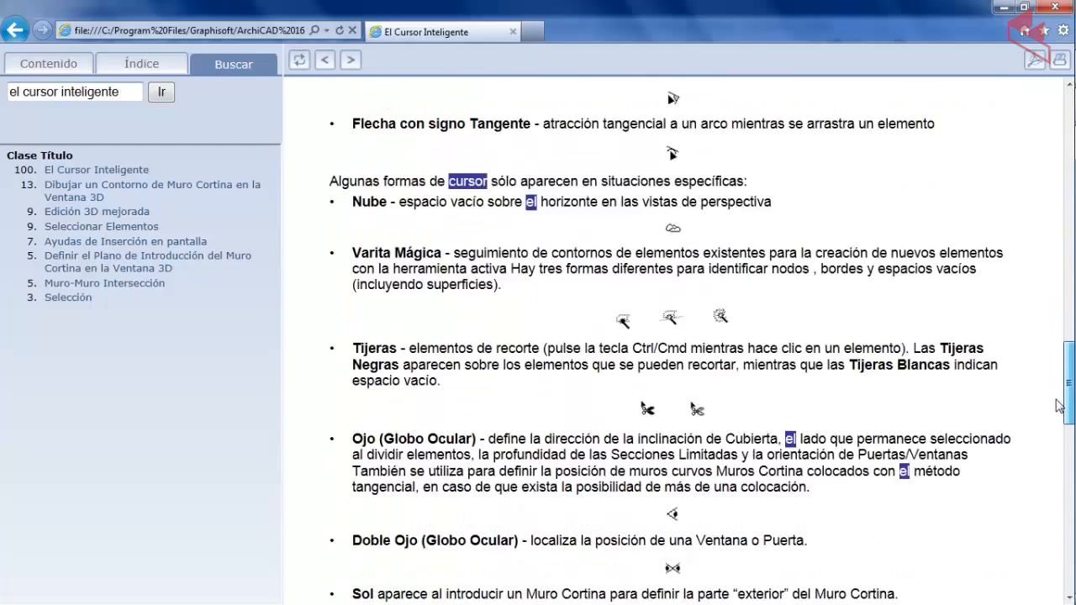
# Review the help page on the intelligent cursor from its beginning, and switch to the ArchiCAD floor plan
pyautogui.scroll(9, 1056, 320)
pyautogui.scroll(10, 1056, 196)
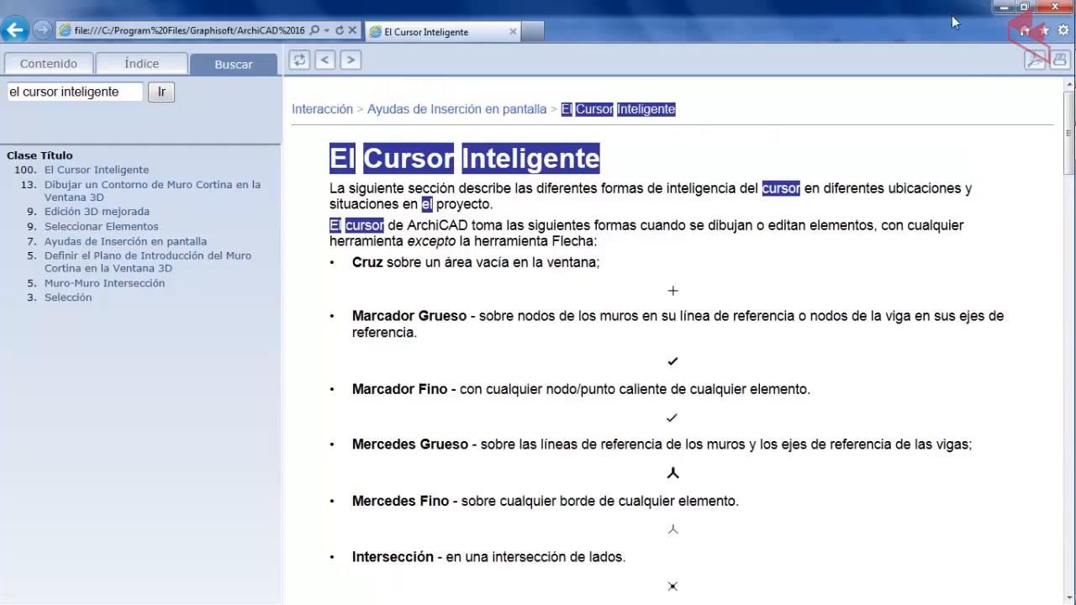
pyautogui.click(1003, 8)
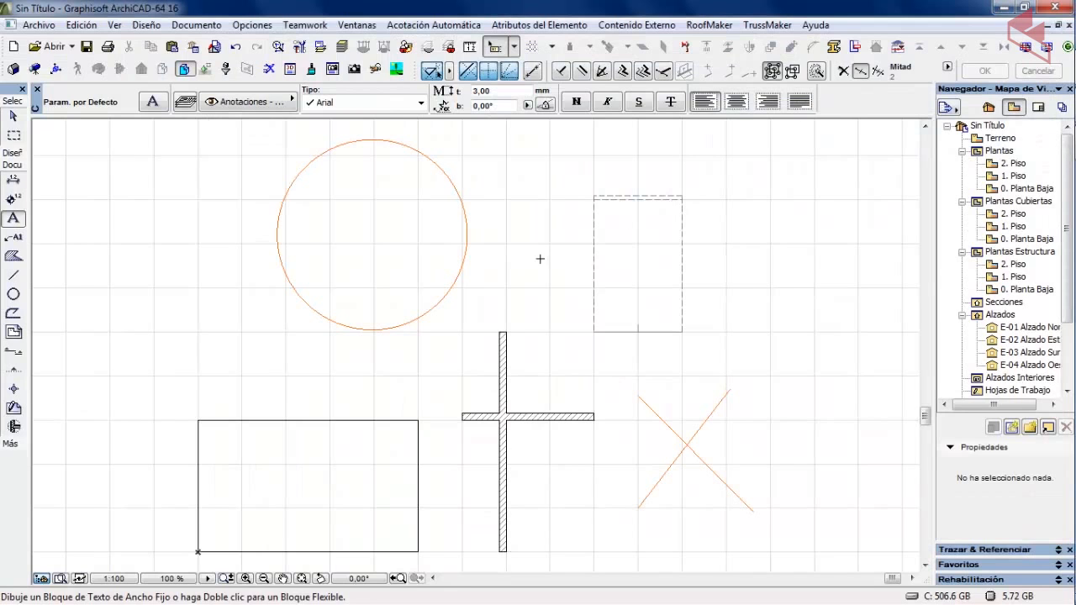
pyautogui.scroll(-2, 413, 356)
pyautogui.scroll(3, 407, 450)
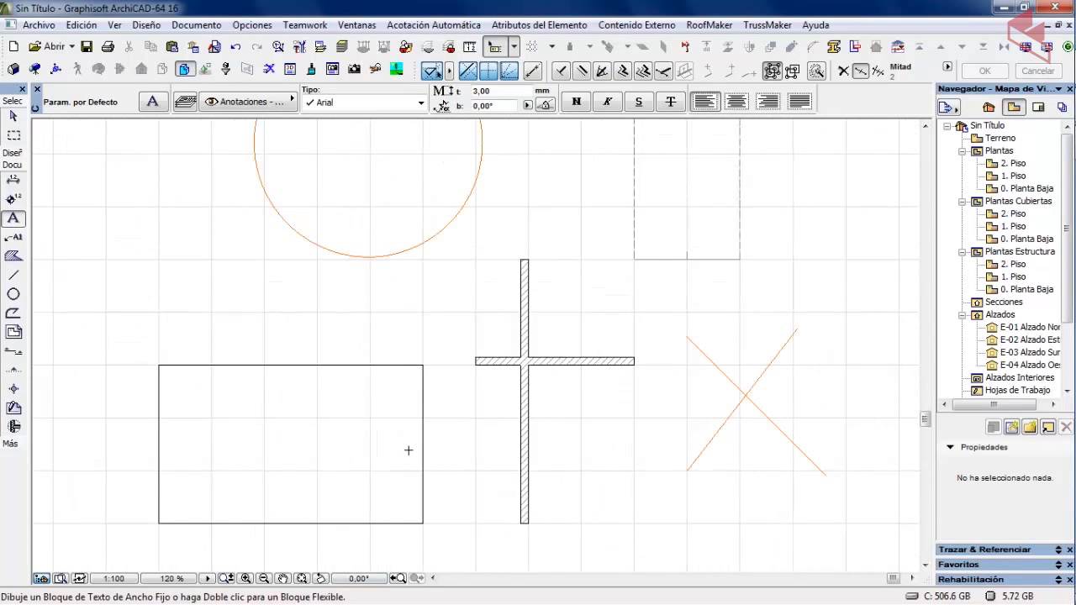
pyautogui.scroll(-2, 412, 317)
pyautogui.moveTo(413, 311); pyautogui.dragTo(419, 348, button='middle')
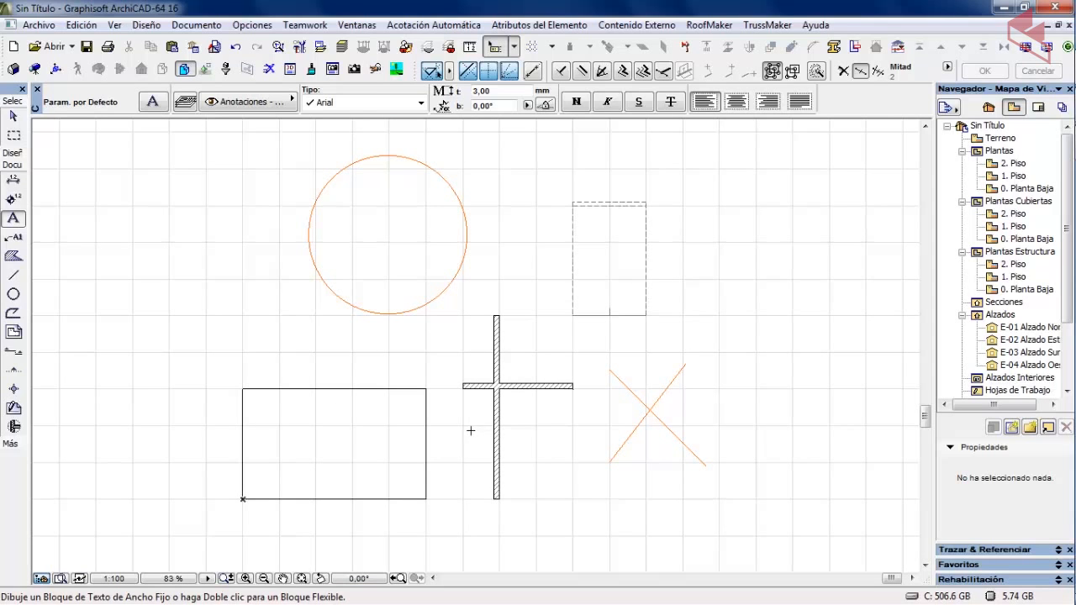
pyautogui.scroll(3, 465, 432)
pyautogui.scroll(2, 418, 297)
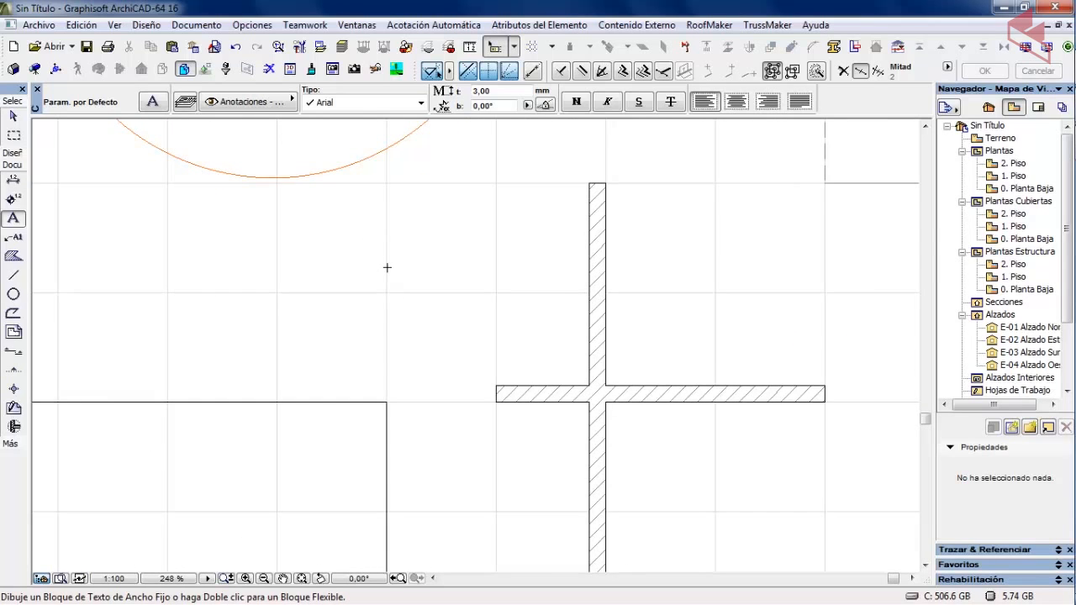
pyautogui.moveTo(387, 268); pyautogui.dragTo(526, 289, button='middle')
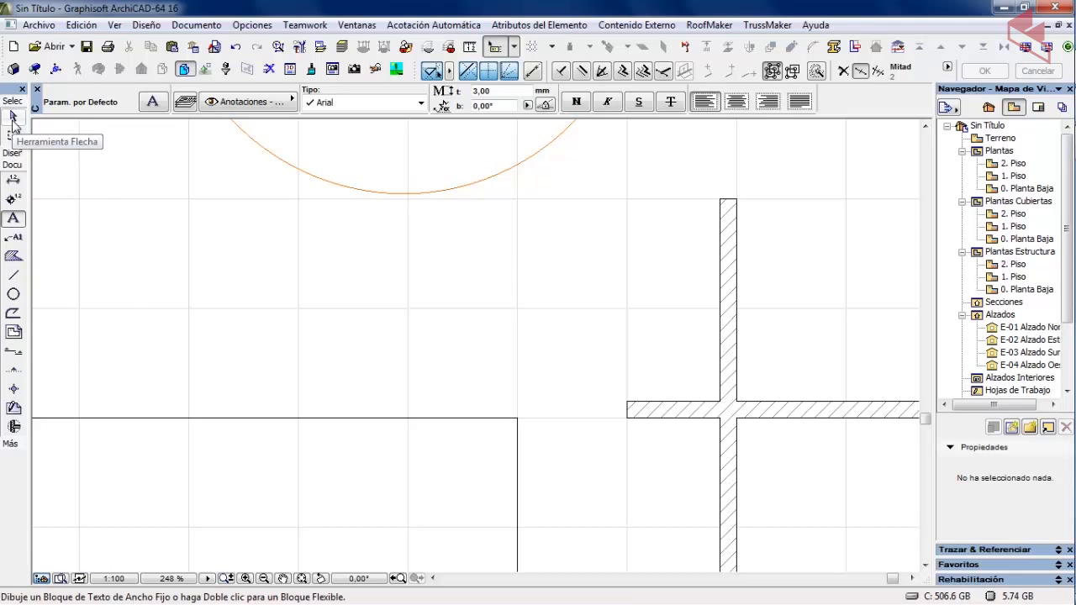
# Expand the design tools and activate the Column tool
pyautogui.click(14, 275)
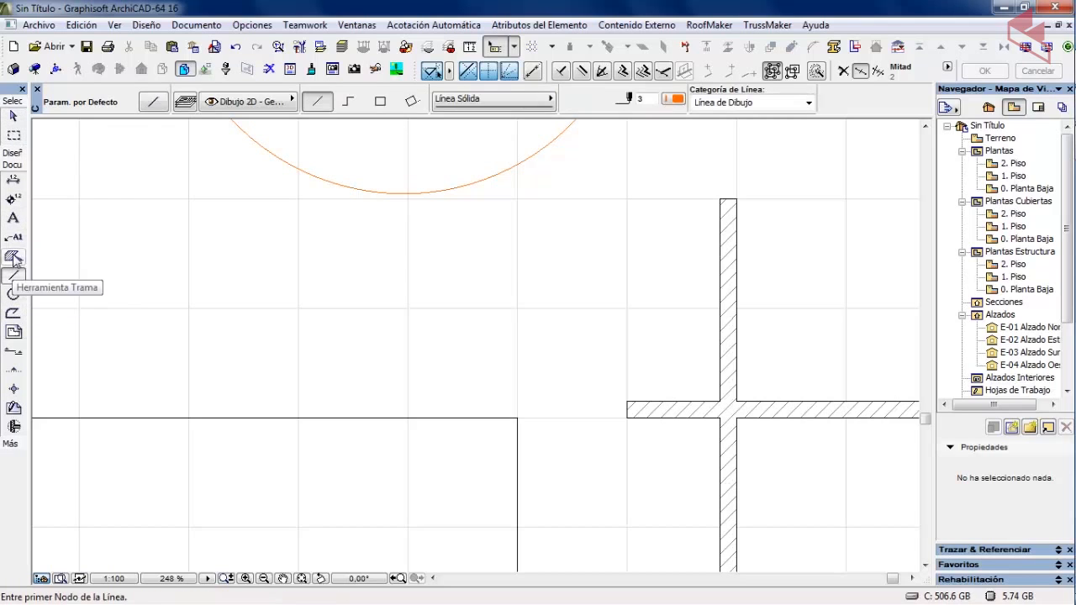
pyautogui.click(14, 237)
pyautogui.click(13, 199)
pyautogui.click(12, 153)
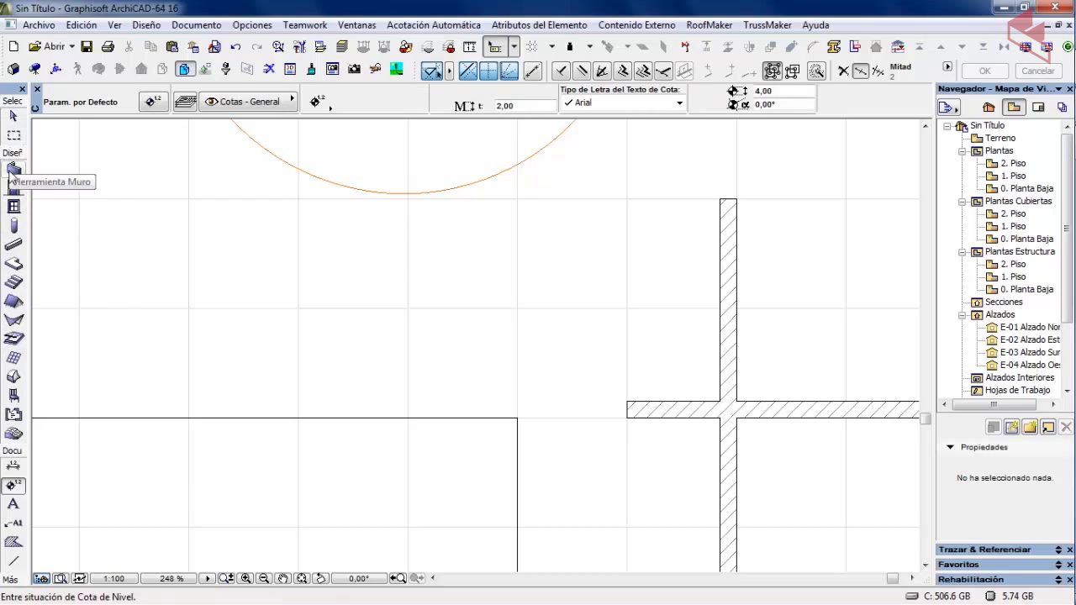
pyautogui.click(13, 231)
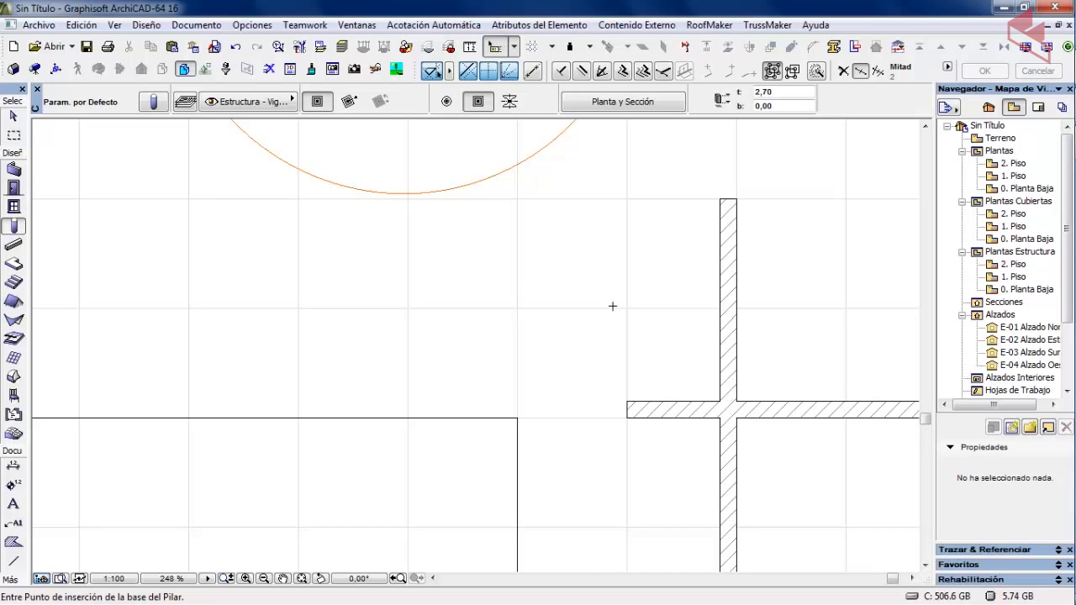
# Turn off the clean-up of wall and beam intersections to expose the crossing walls' reference lines
pyautogui.moveTo(614, 307); pyautogui.dragTo(330, 244, button='middle')
pyautogui.scroll(-2, 334, 257)
pyautogui.scroll(2, 447, 292)
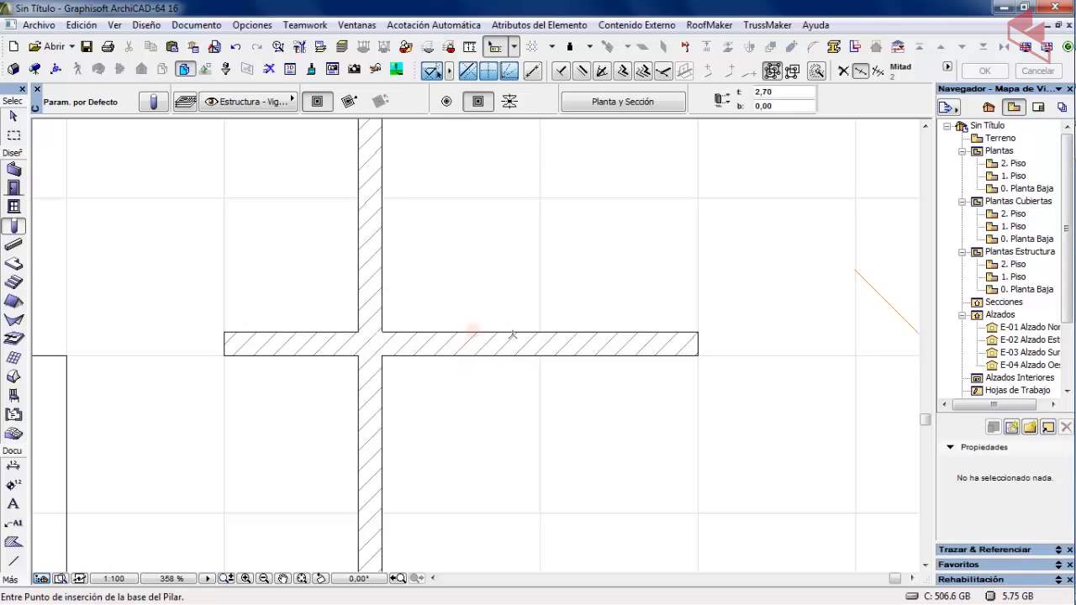
pyautogui.rightClick(504, 196)
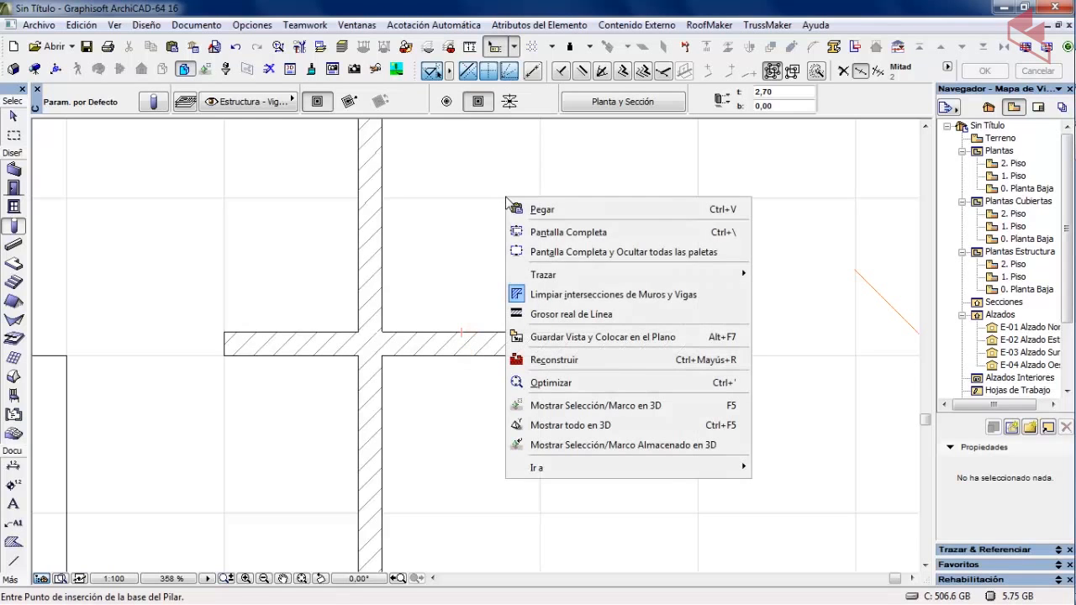
pyautogui.click(609, 296)
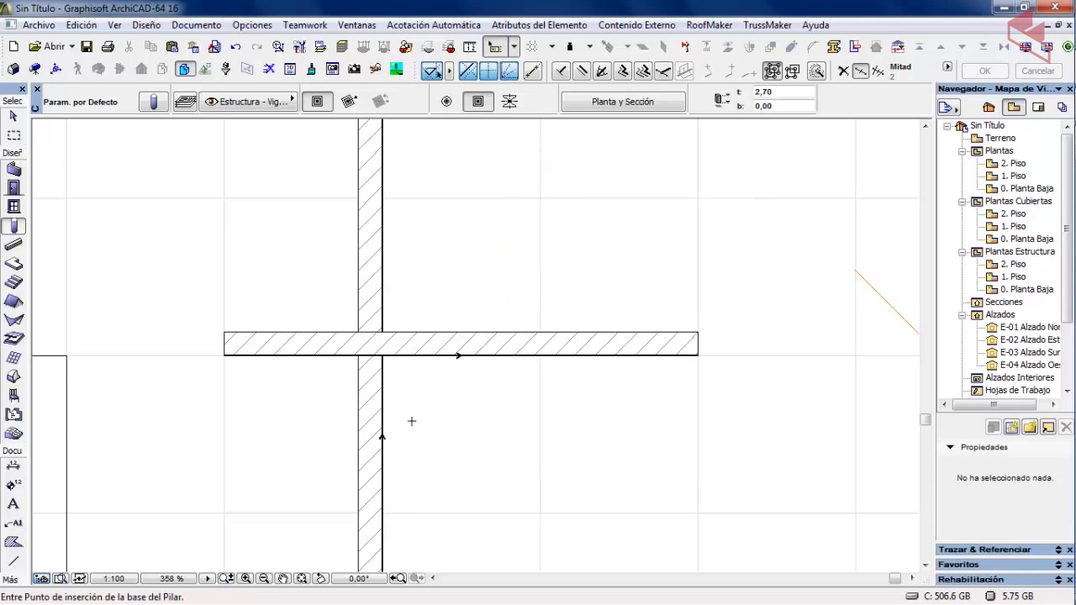
# Inspect the crossing walls' reference lines and re-enable the clean-up of wall and beam intersections
pyautogui.scroll(2, 447, 414)
pyautogui.scroll(-2, 447, 416)
pyautogui.scroll(3, 506, 396)
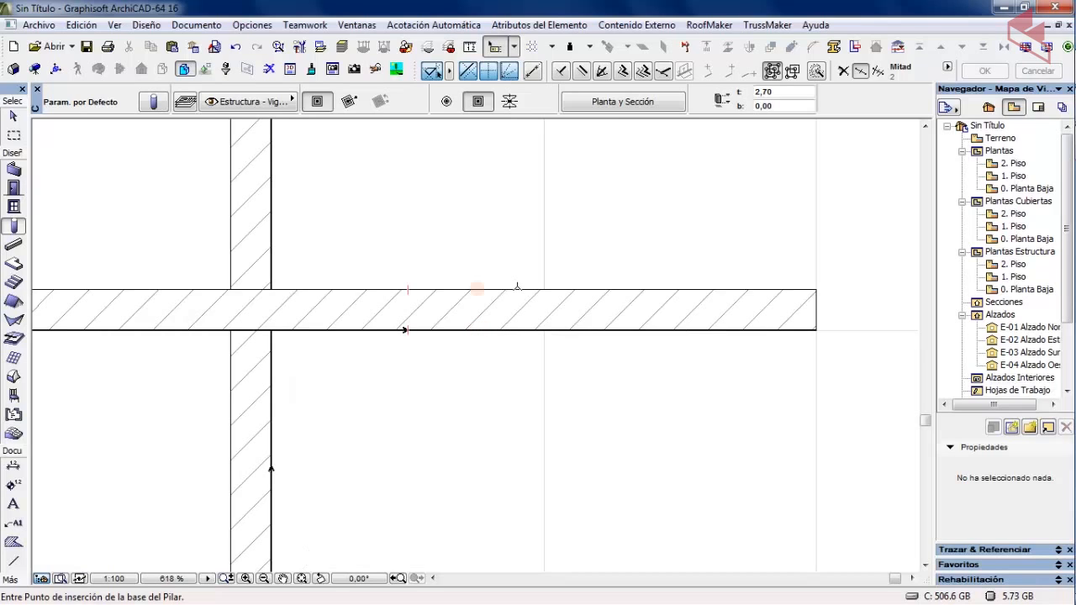
pyautogui.scroll(-2, 517, 289)
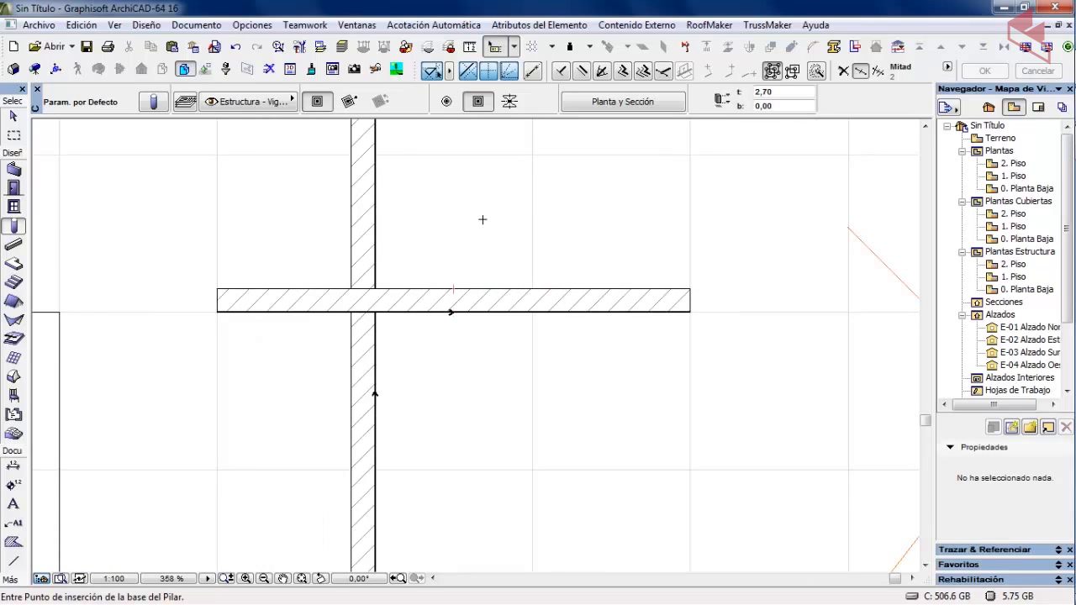
pyautogui.rightClick(486, 221)
pyautogui.click(525, 316)
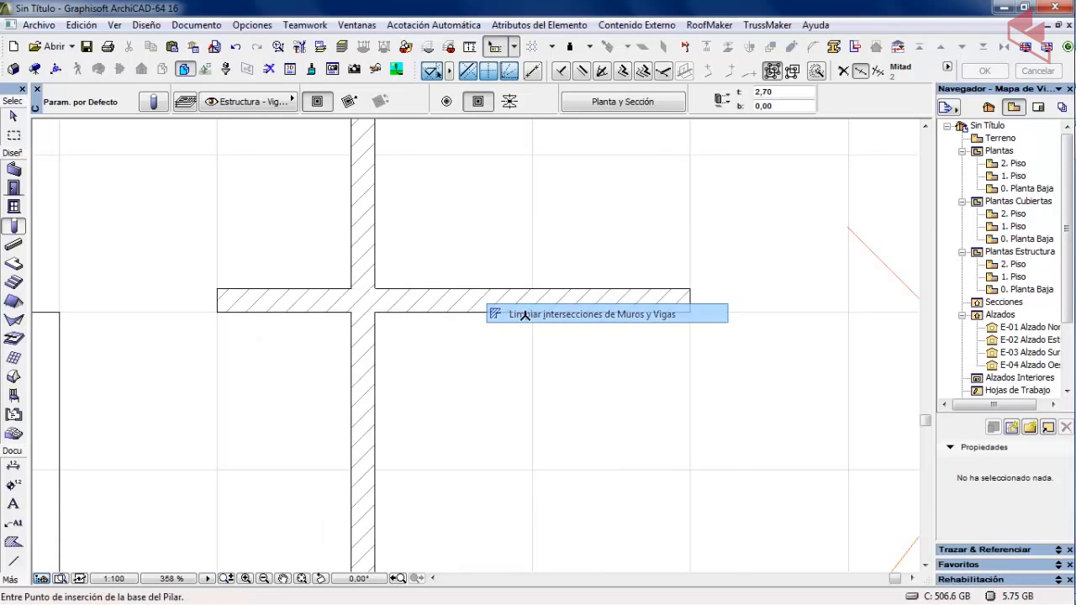
# Examine the cursor shapes around the rectangle's corner and over the horizontal wall's edges and end nodes
pyautogui.scroll(-2, 362, 354)
pyautogui.moveTo(269, 382); pyautogui.dragTo(560, 352, button='middle')
pyautogui.scroll(-1, 555, 351)
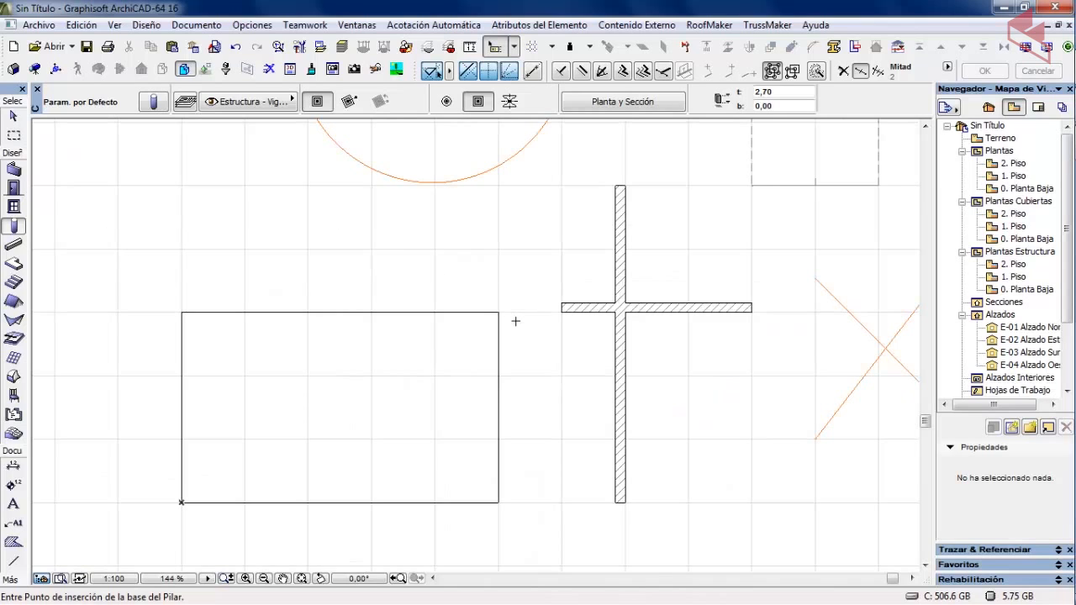
pyautogui.scroll(3, 517, 313)
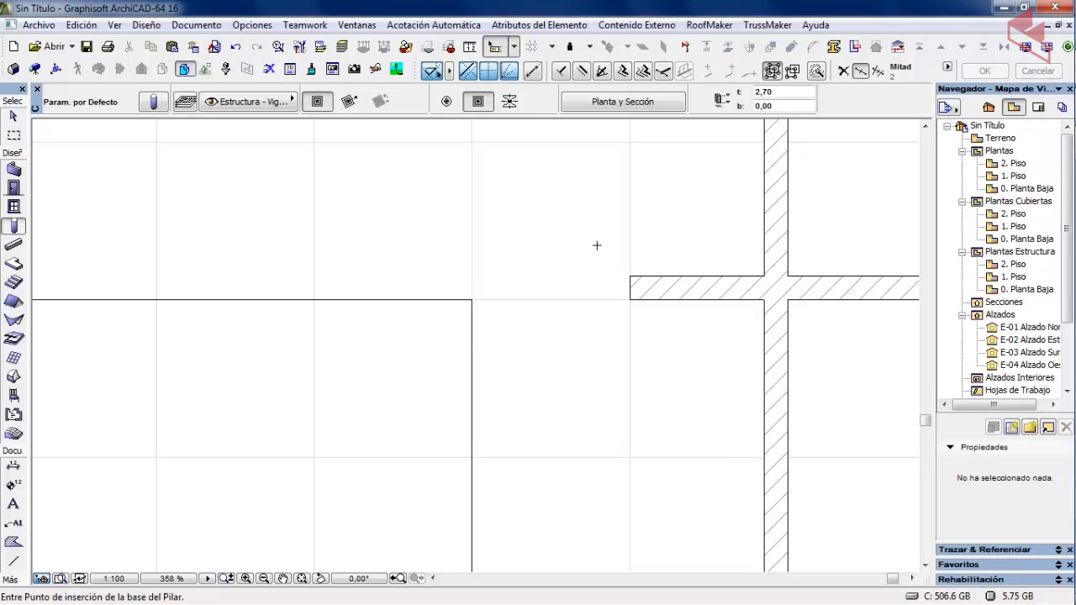
pyautogui.scroll(-2, 612, 250)
pyautogui.moveTo(613, 252); pyautogui.dragTo(310, 301, button='middle')
pyautogui.scroll(3, 622, 320)
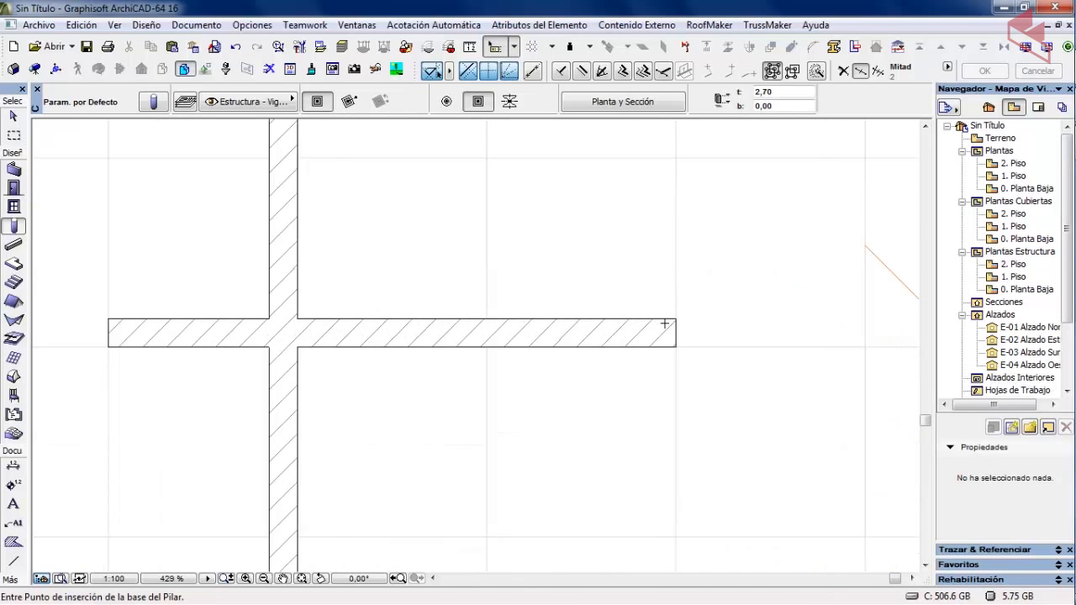
pyautogui.moveTo(664, 323); pyautogui.dragTo(496, 297, button='middle')
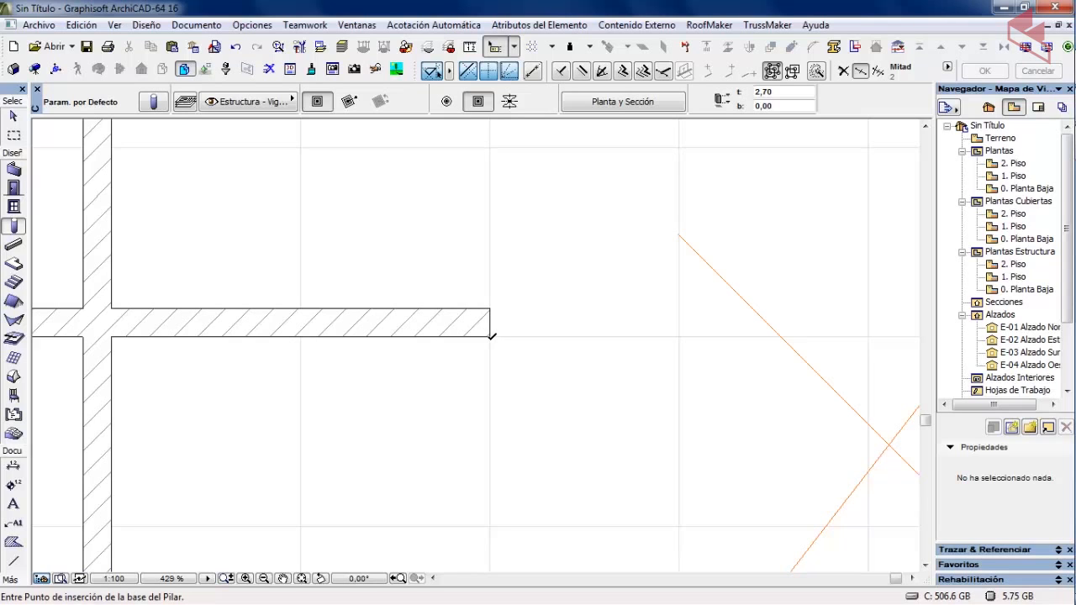
pyautogui.scroll(-5, 501, 312)
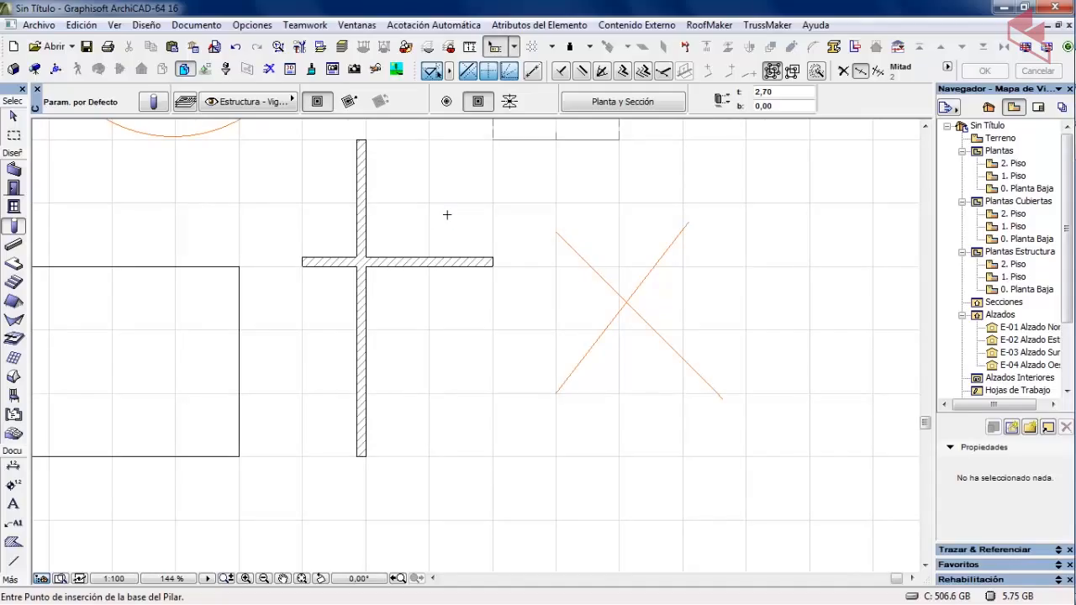
# Examine the cursor shape along the two diagonal lines and at the point where they cross
pyautogui.scroll(3, 458, 232)
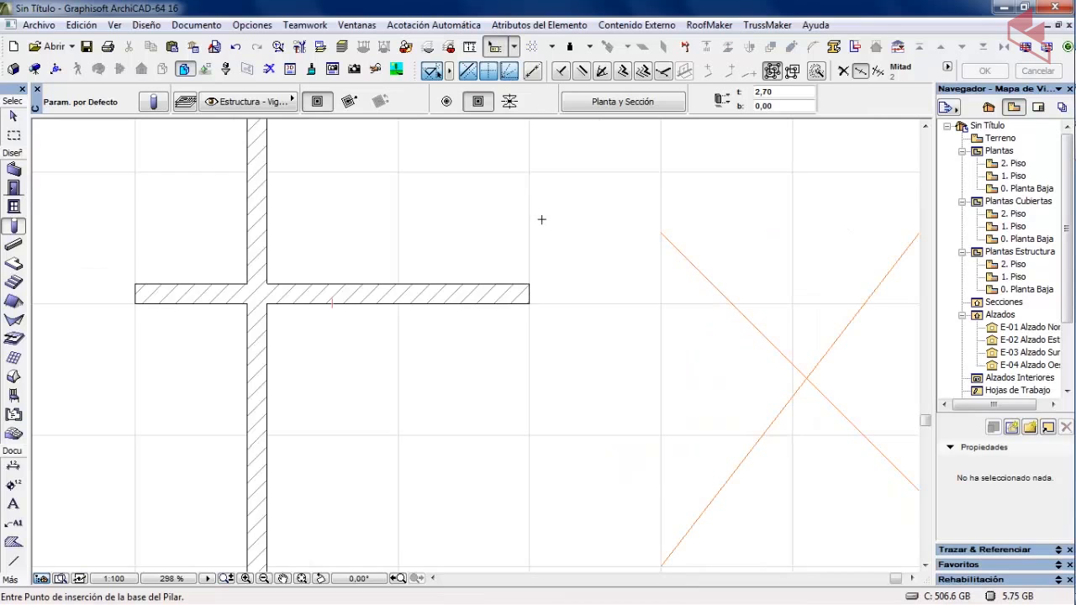
pyautogui.scroll(-2, 512, 226)
pyautogui.scroll(3, 544, 248)
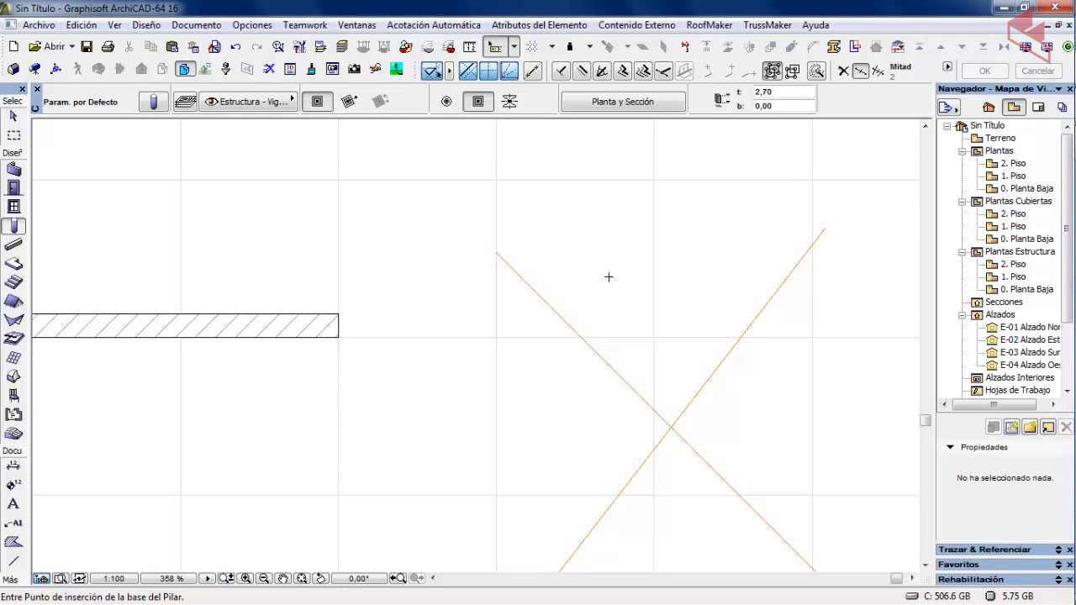
pyautogui.scroll(-4, 609, 276)
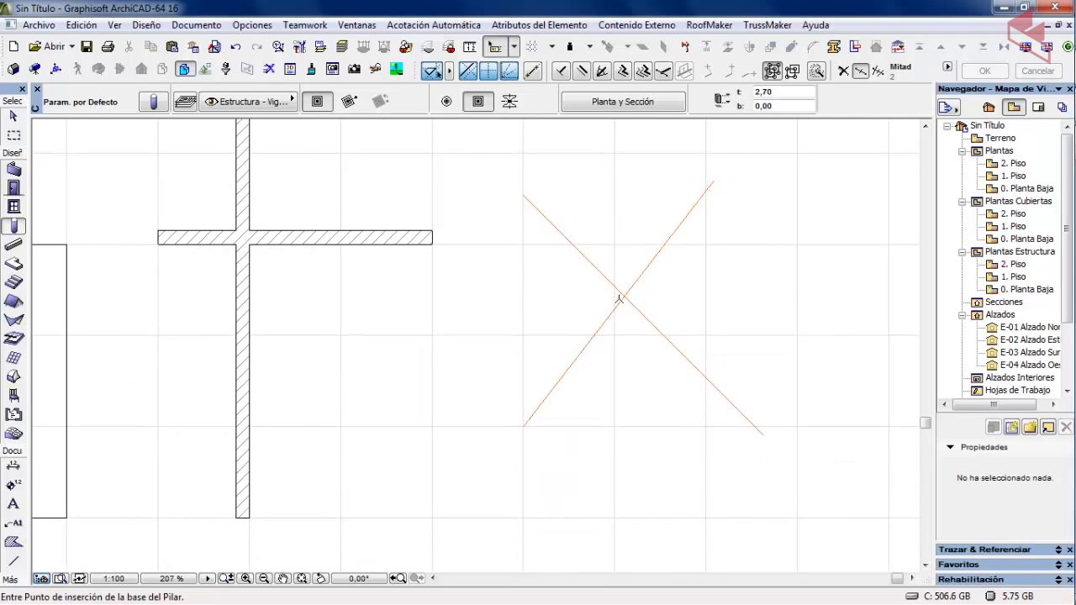
pyautogui.scroll(8, 622, 303)
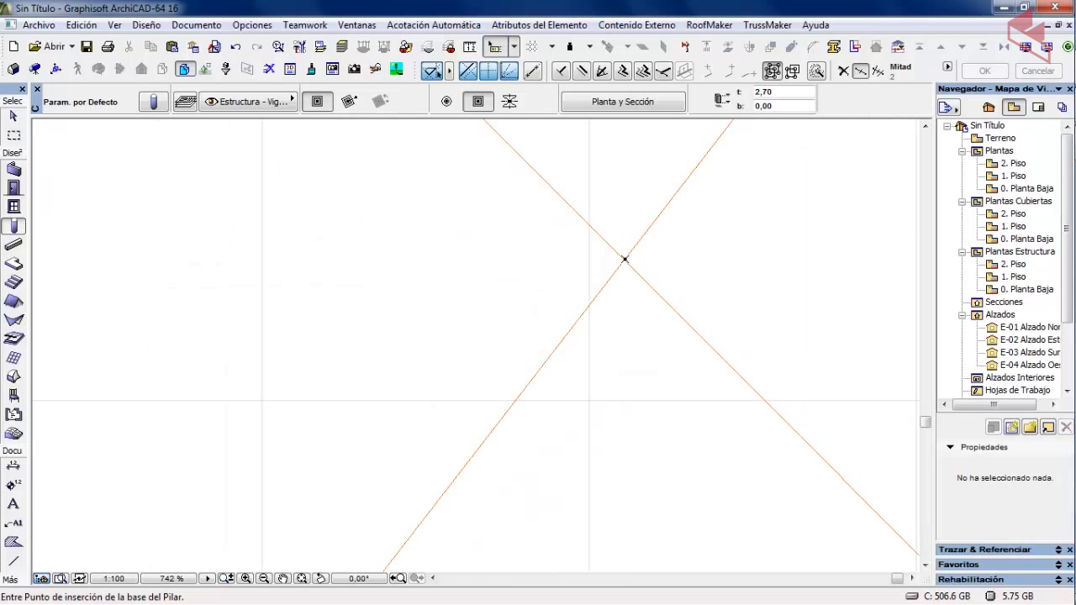
pyautogui.scroll(6, 624, 259)
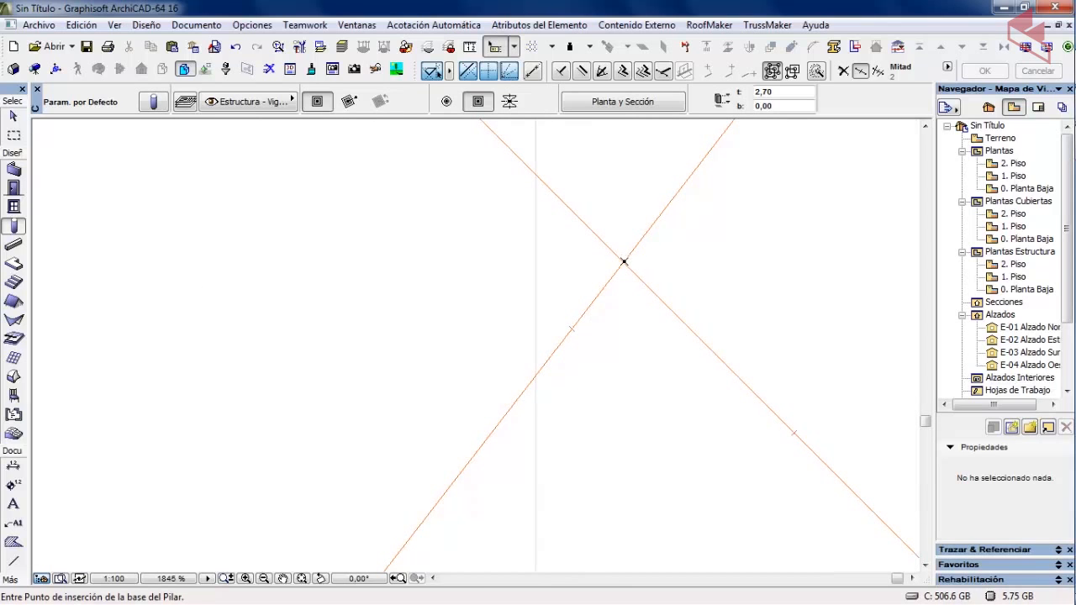
pyautogui.scroll(-3, 312, 273)
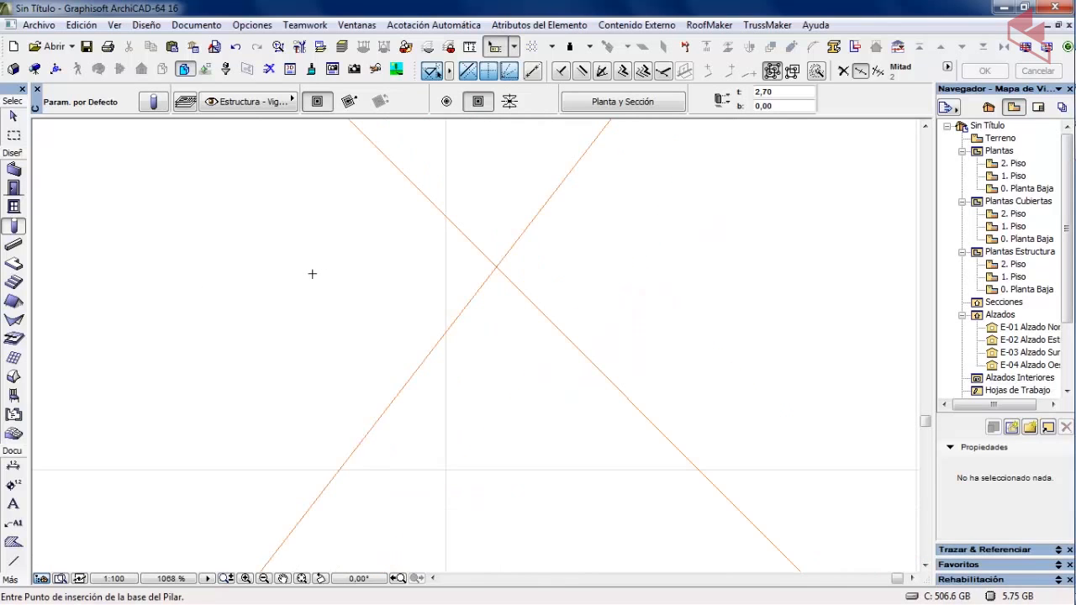
# Examine the cursor shape at the inner corners where the two hatched walls intersect
pyautogui.moveTo(312, 274); pyautogui.dragTo(772, 332, button='middle')
pyautogui.scroll(-6, 327, 305)
pyautogui.moveTo(288, 305)
pyautogui.mouseDown(button='middle')
pyautogui.moveTo(272, 303)
pyautogui.moveTo(701, 433)
pyautogui.mouseUp(button='middle')
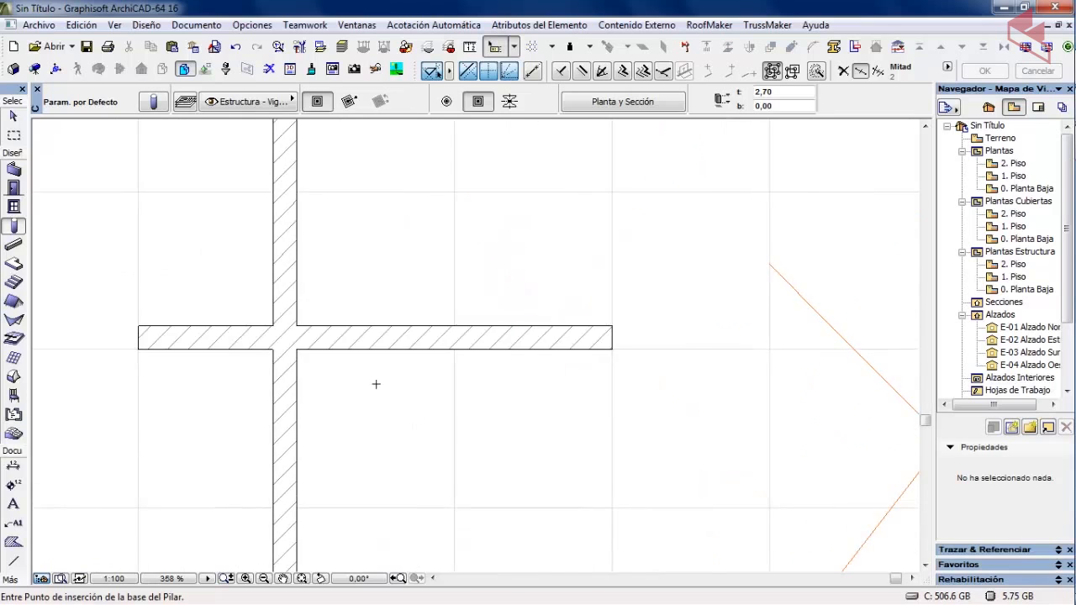
pyautogui.scroll(7, 294, 328)
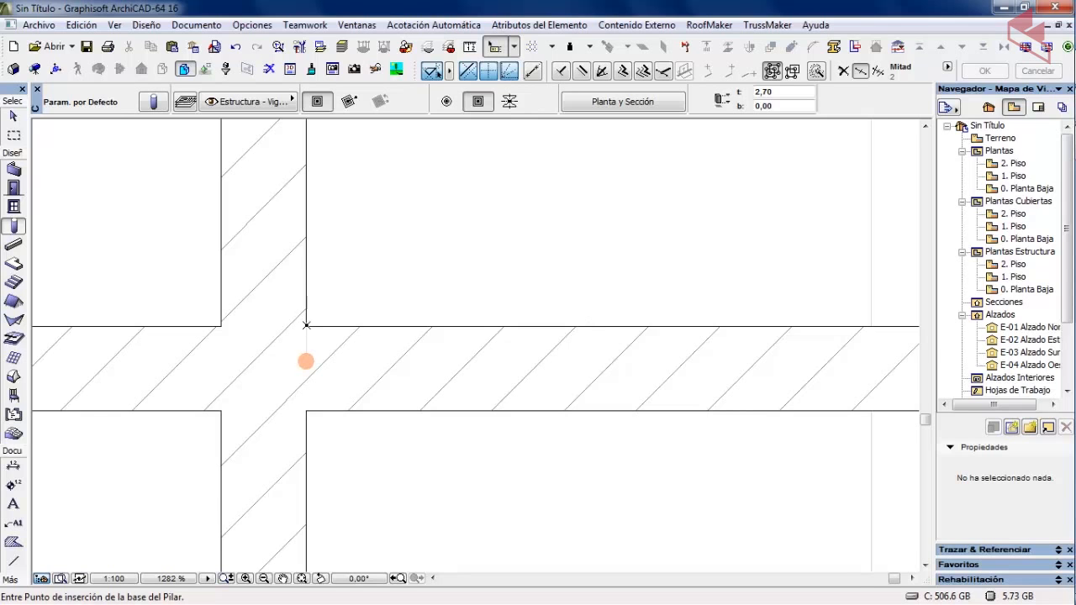
pyautogui.scroll(-11, 209, 421)
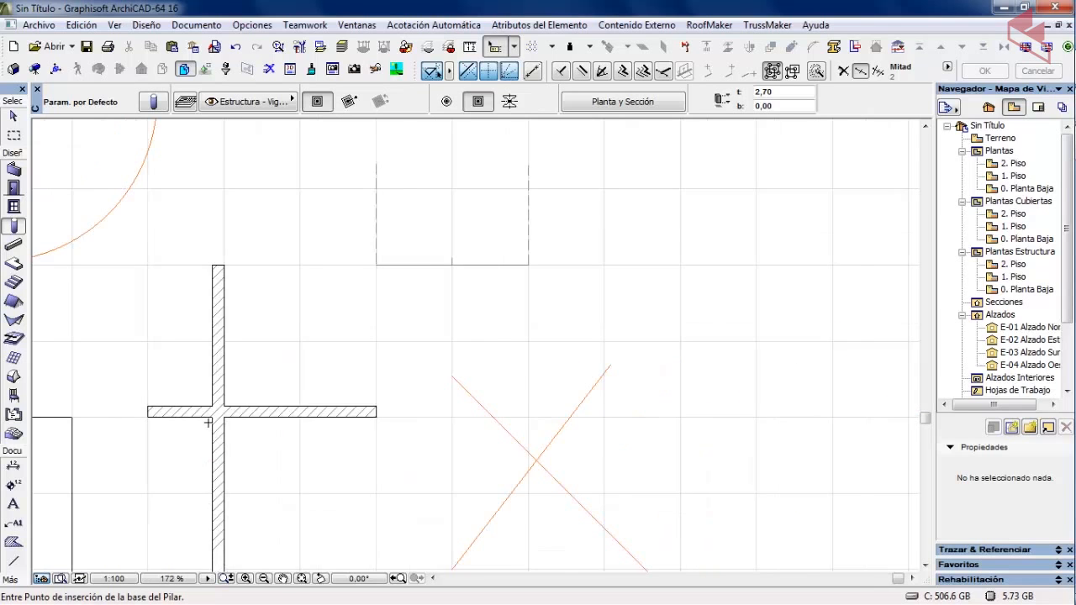
pyautogui.scroll(-1, 209, 423)
pyautogui.moveTo(209, 423); pyautogui.dragTo(381, 312, button='middle')
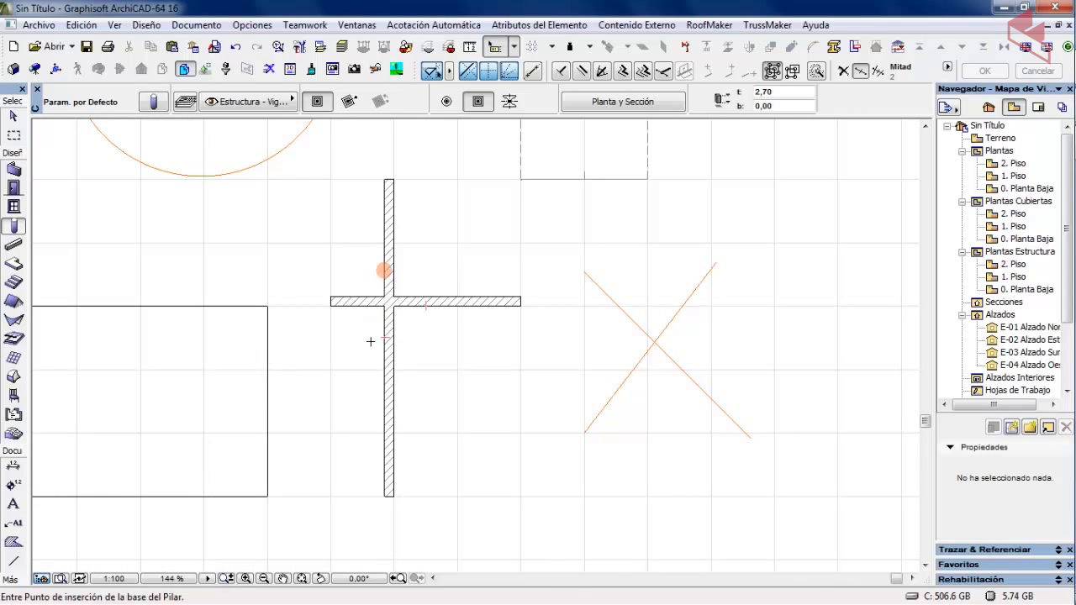
# Start a wall in the empty area beside the circle and examine the pencil cursor over blank space and the circle's edge
pyautogui.click(14, 169)
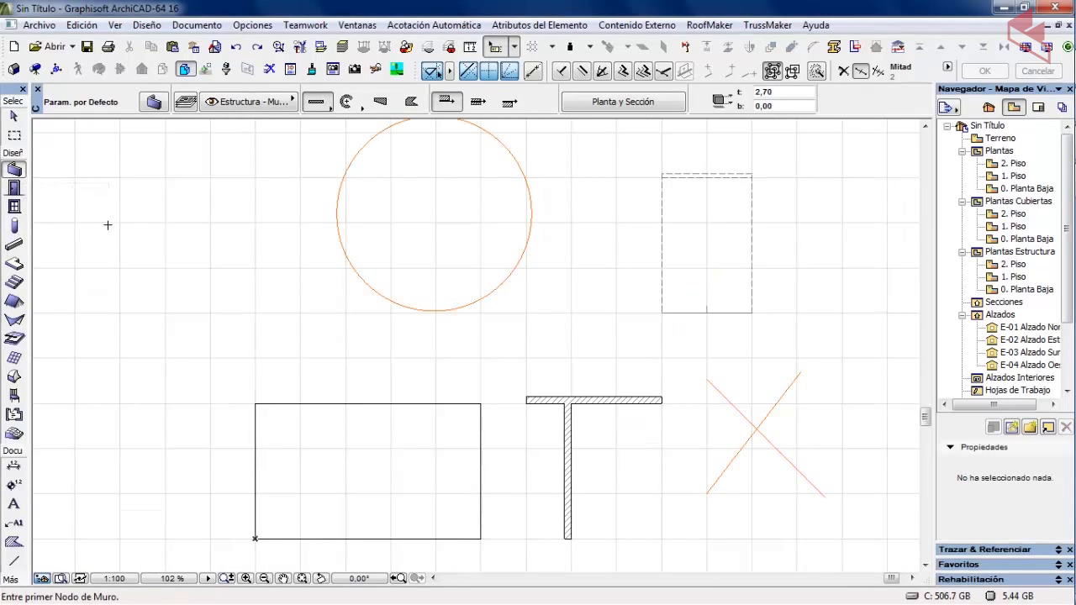
pyautogui.click(112, 225)
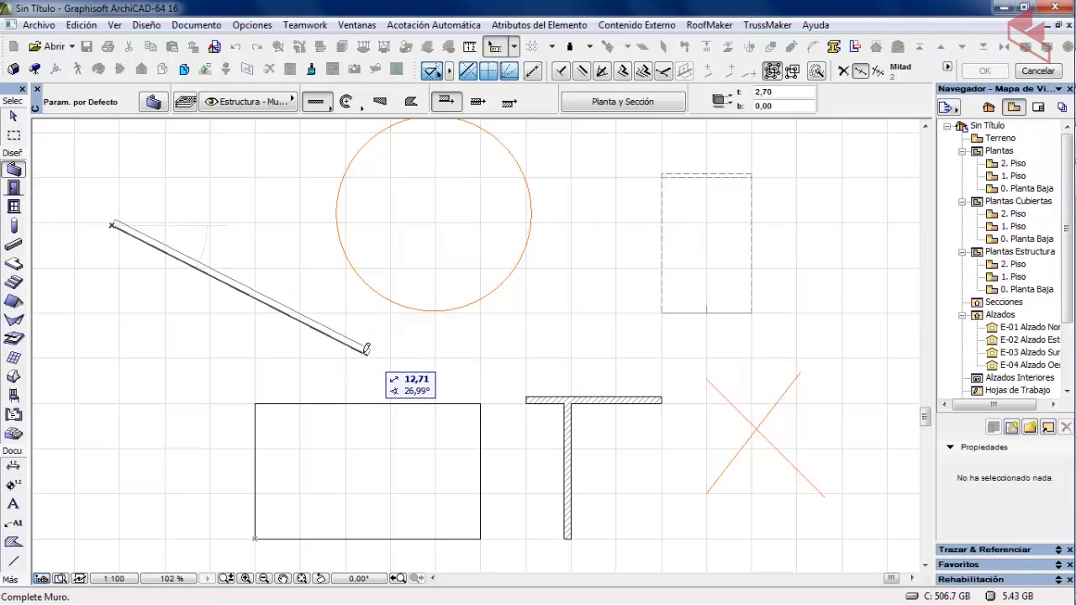
pyautogui.scroll(5, 307, 269)
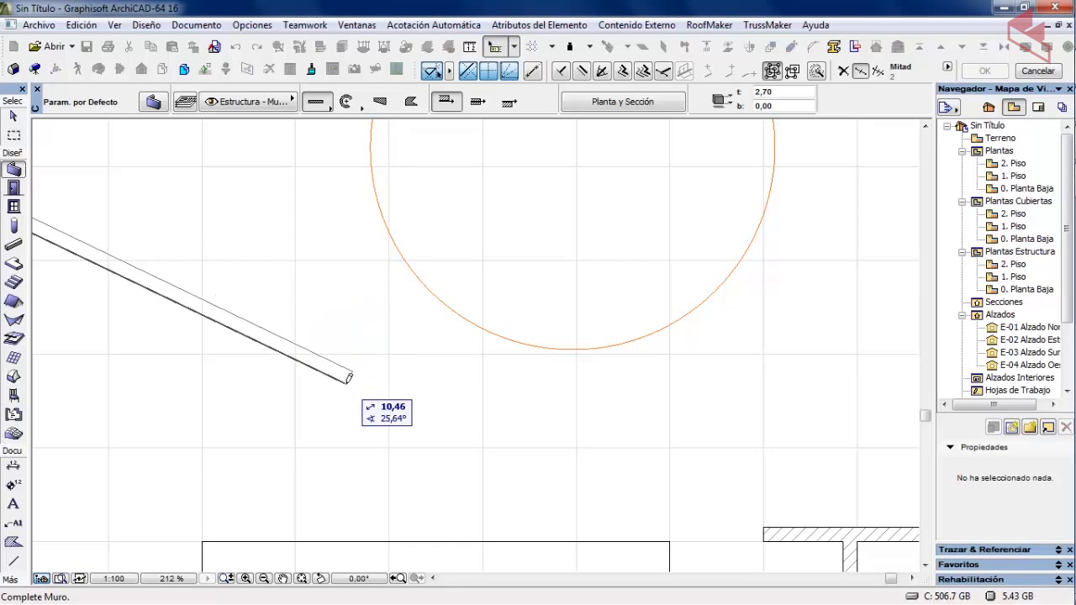
pyautogui.scroll(-2, 377, 384)
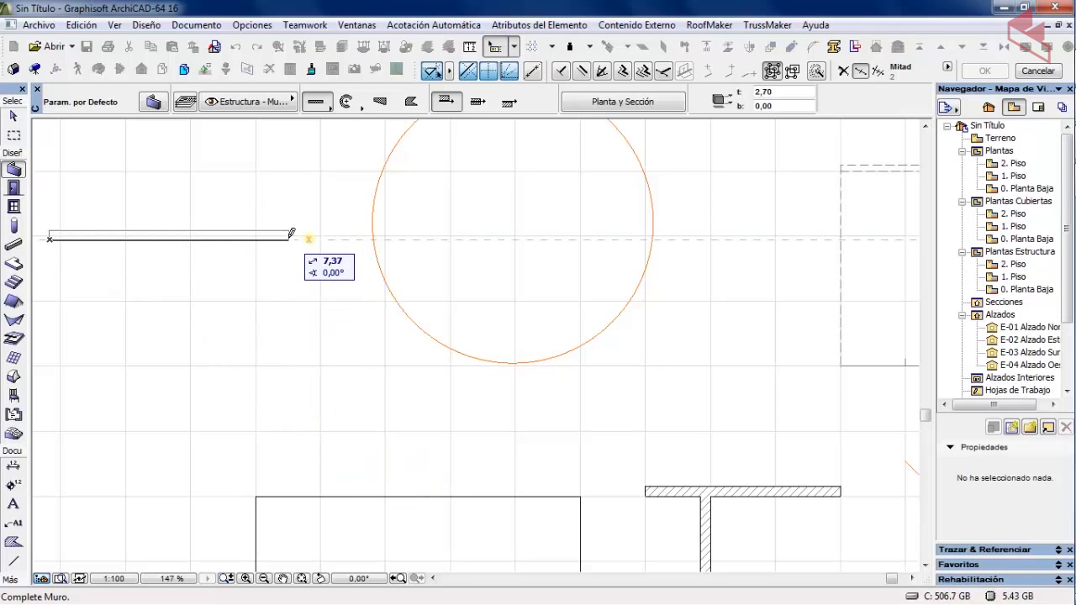
pyautogui.moveTo(292, 233); pyautogui.dragTo(378, 320, button='middle')
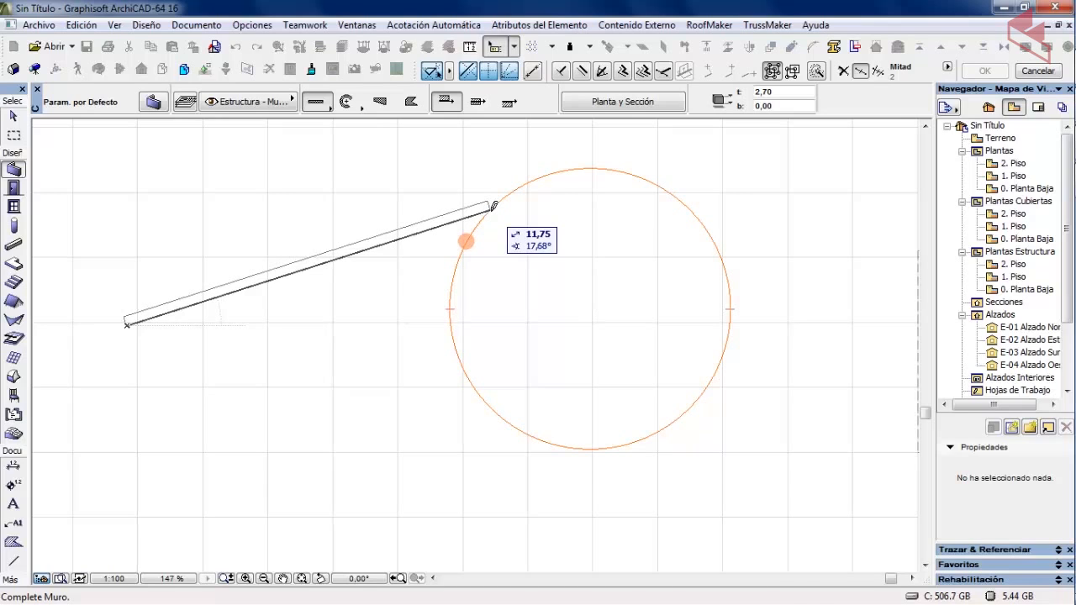
# Examine the pencil cursor at the rectangle's upper corner and the horizontal wall's end node while the wall is being drawn
pyautogui.moveTo(314, 451); pyautogui.dragTo(284, 202, button='middle')
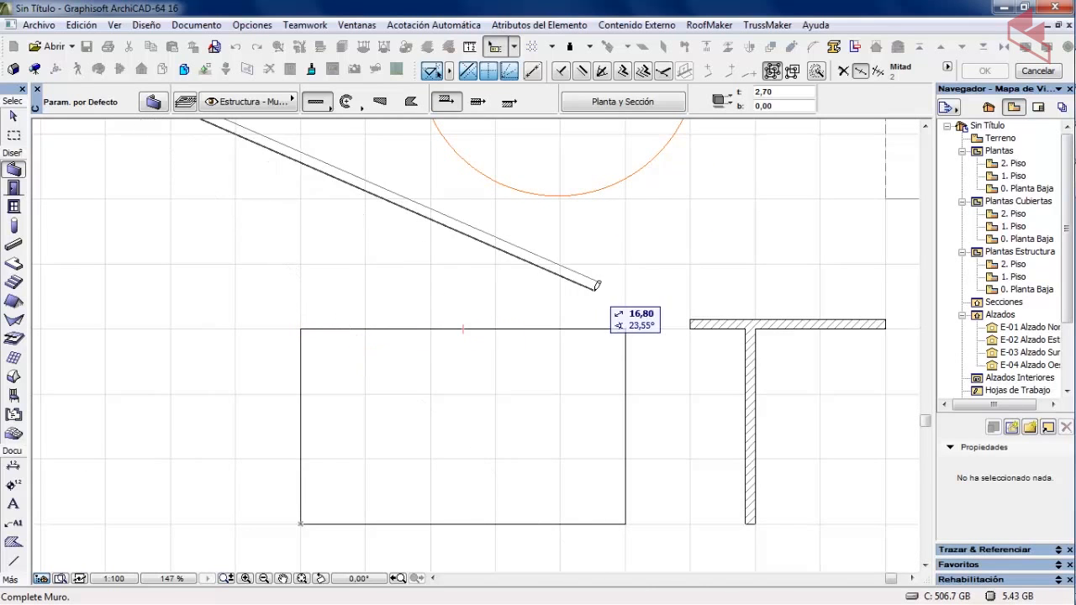
pyautogui.moveTo(608, 299); pyautogui.dragTo(409, 310, button='middle')
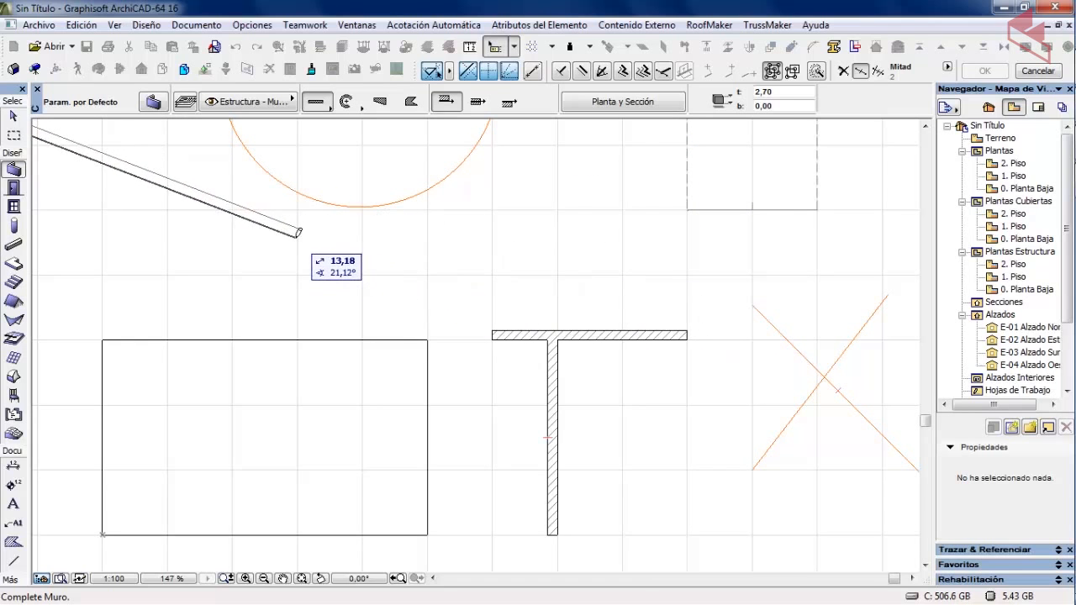
pyautogui.moveTo(199, 261); pyautogui.dragTo(399, 276, button='middle')
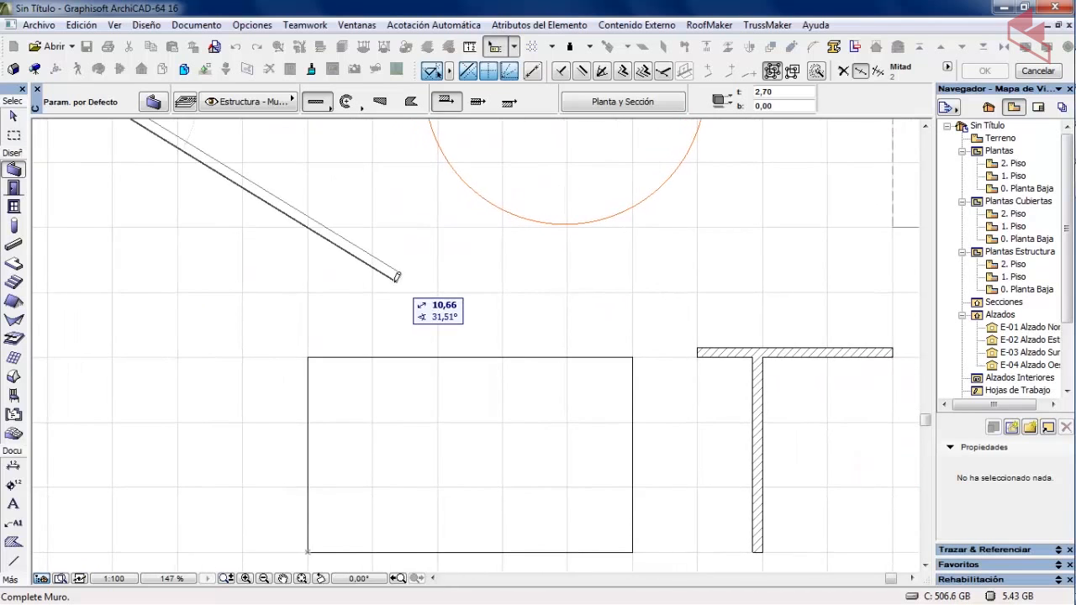
pyautogui.click(308, 353)
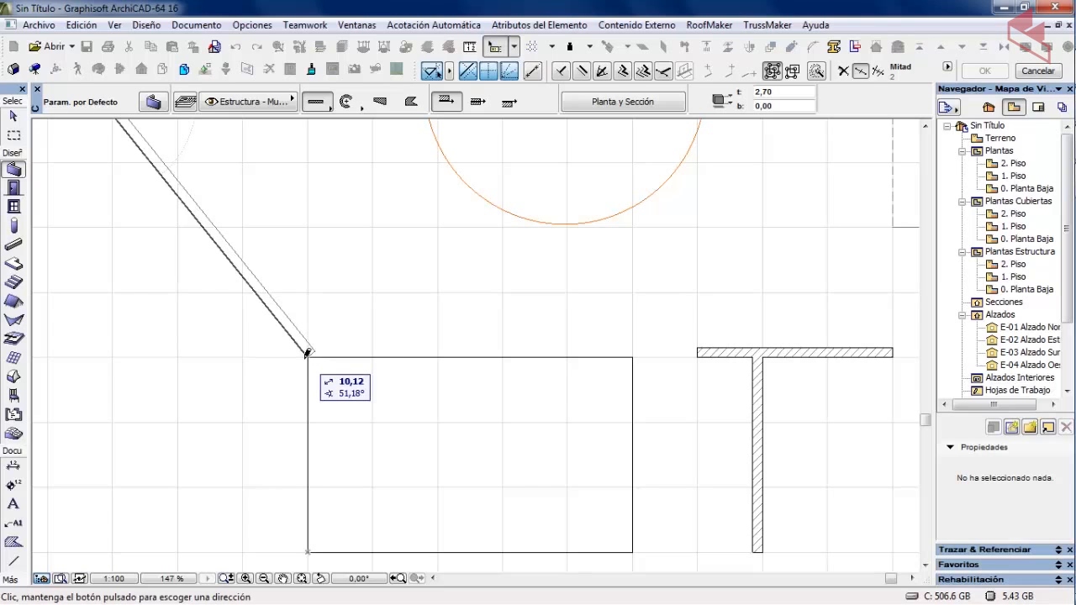
pyautogui.moveTo(586, 293); pyautogui.dragTo(358, 221, button='middle')
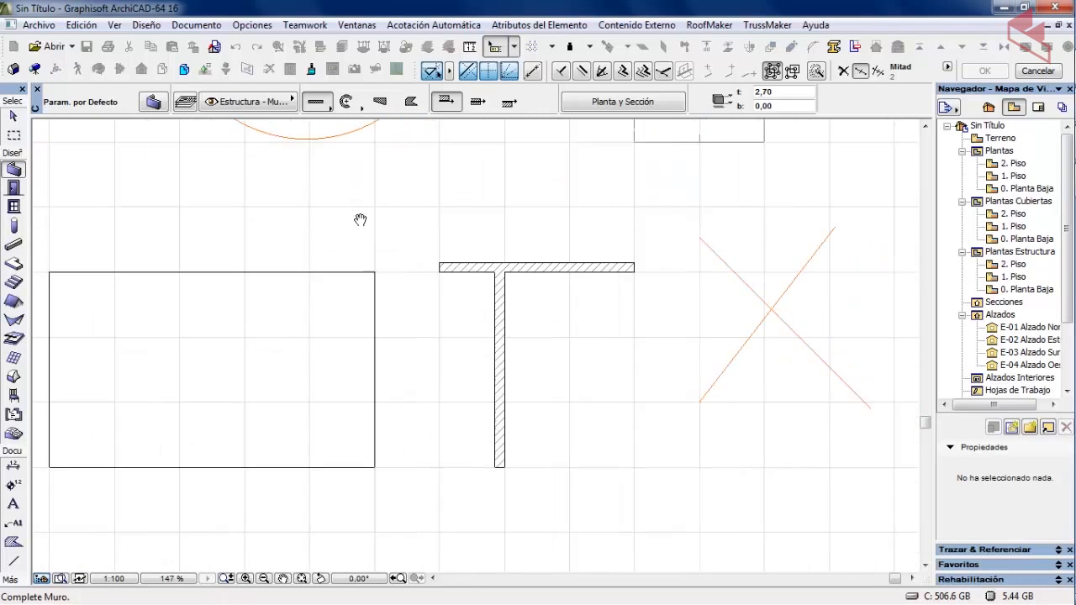
pyautogui.scroll(4, 411, 243)
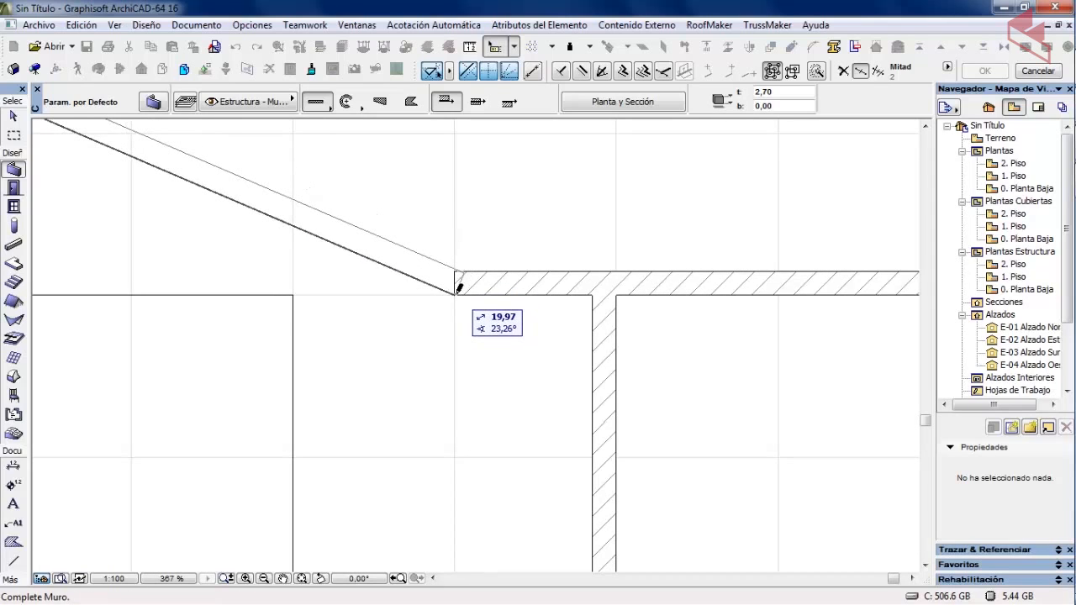
pyautogui.scroll(-5, 460, 287)
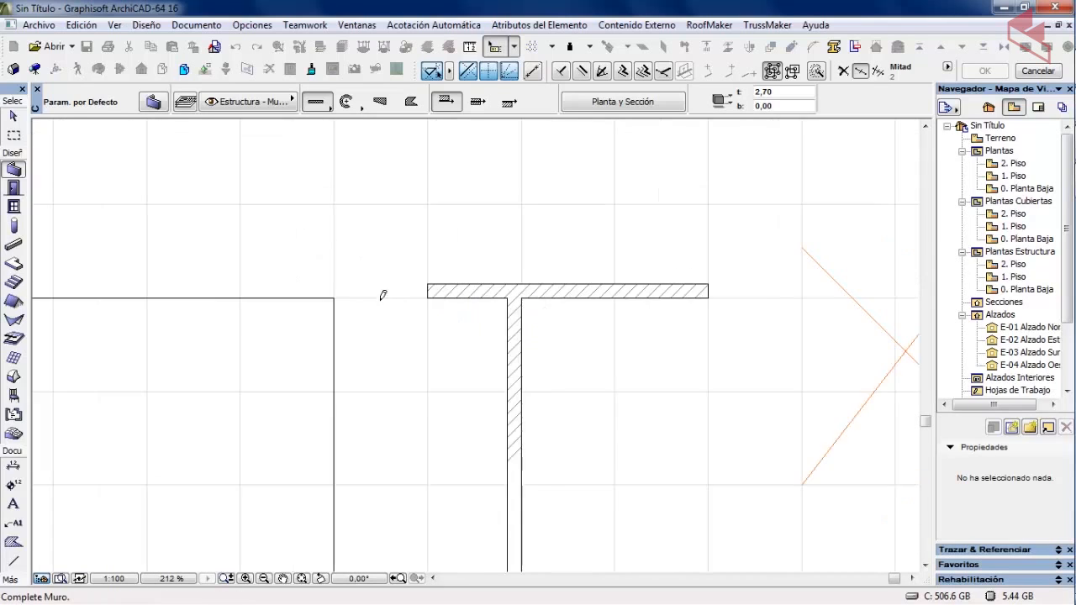
# Examine the pencil cursor at a diagonal line's end, the walls' inner corner and the lines' crossing point, and cancel the wall
pyautogui.scroll(-2, 454, 328)
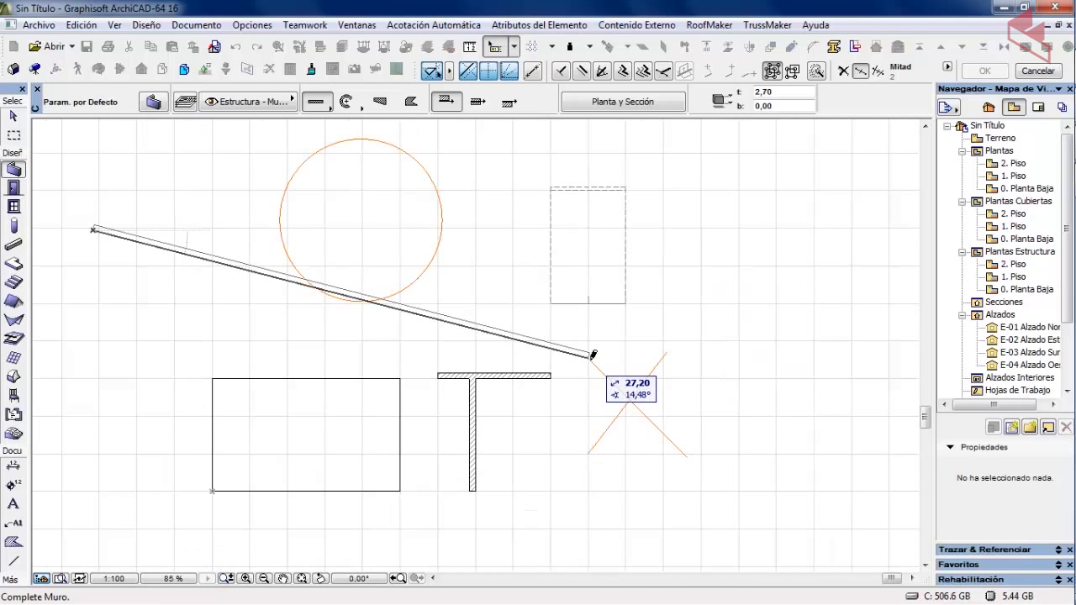
pyautogui.scroll(4, 594, 356)
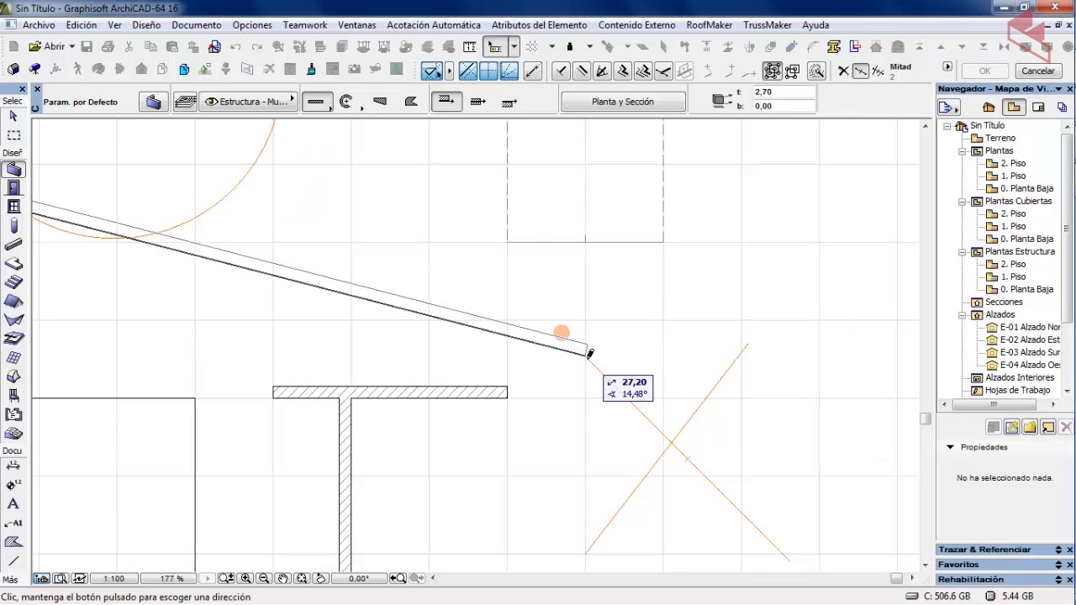
pyautogui.scroll(4, 328, 408)
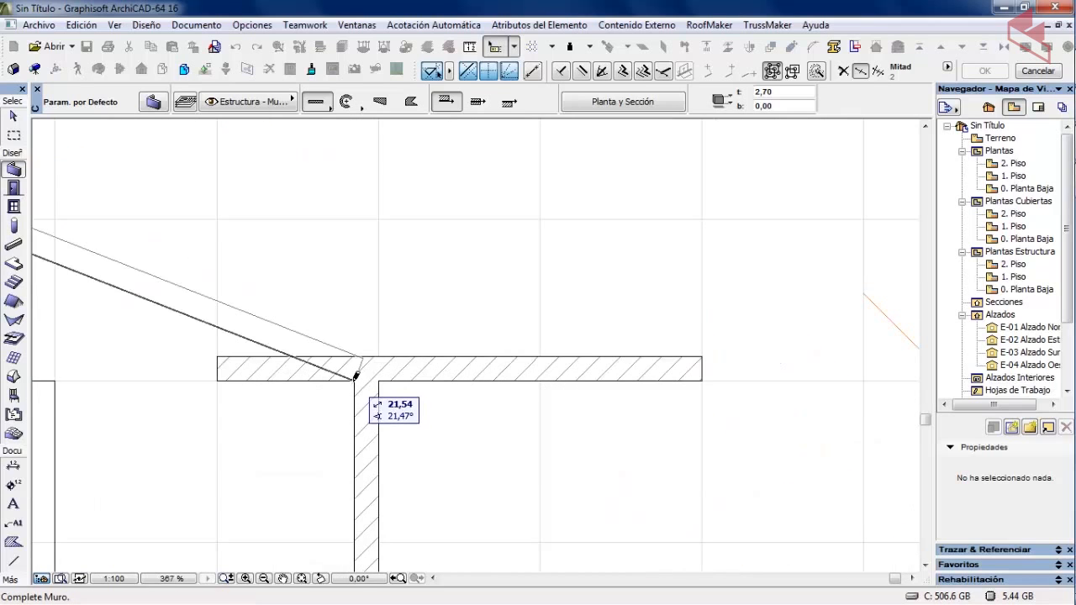
pyautogui.scroll(-8, 356, 376)
pyautogui.scroll(5, 355, 337)
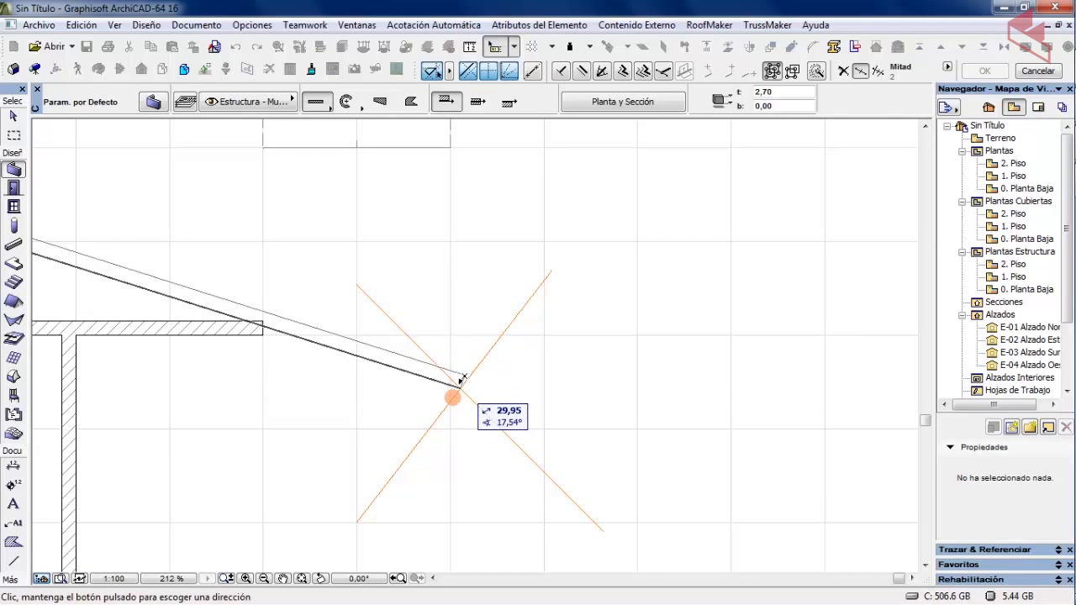
pyautogui.scroll(-6, 378, 281)
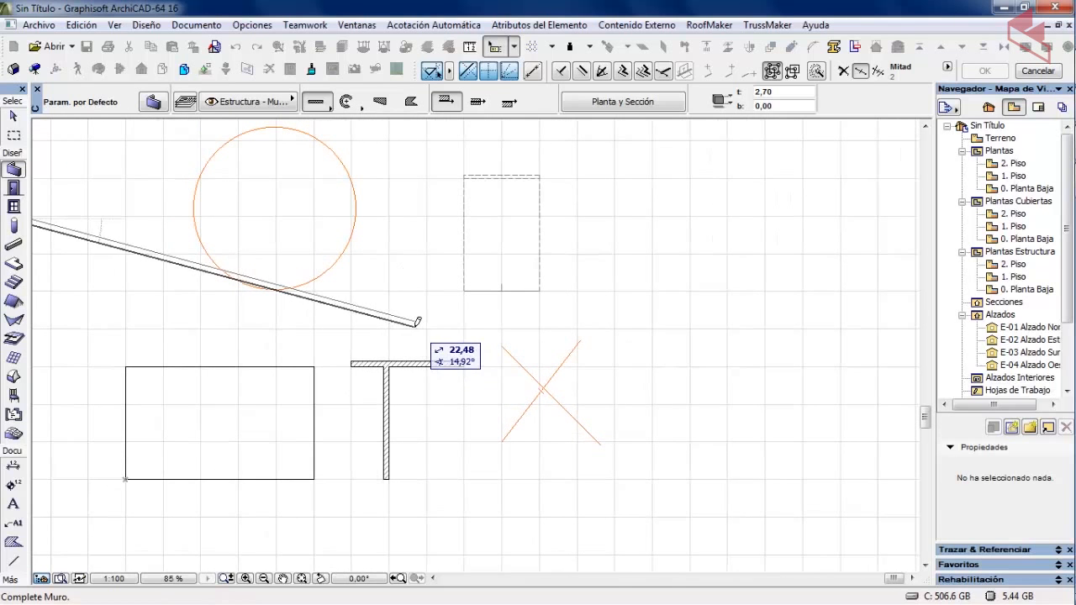
pyautogui.press('Escape')
pyautogui.scroll(-1, 149, 327)
pyautogui.moveTo(149, 327); pyautogui.dragTo(311, 326, button='middle')
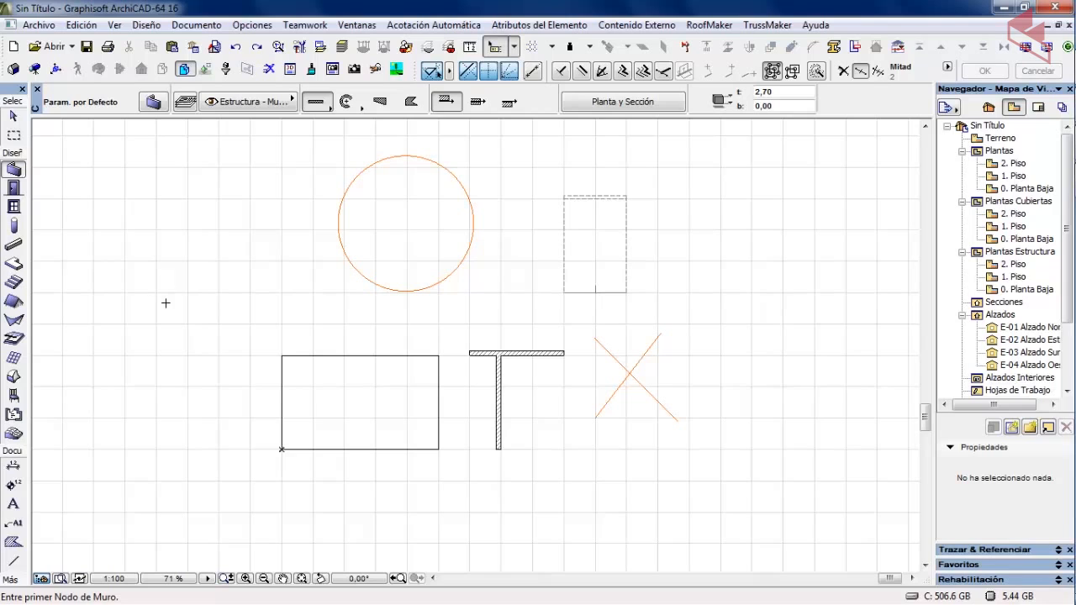
# With the Arrow tool, examine the cursor shape at the slab's corner, the diagonal lines' end nodes and the horizontal wall's lower corner
pyautogui.click(14, 116)
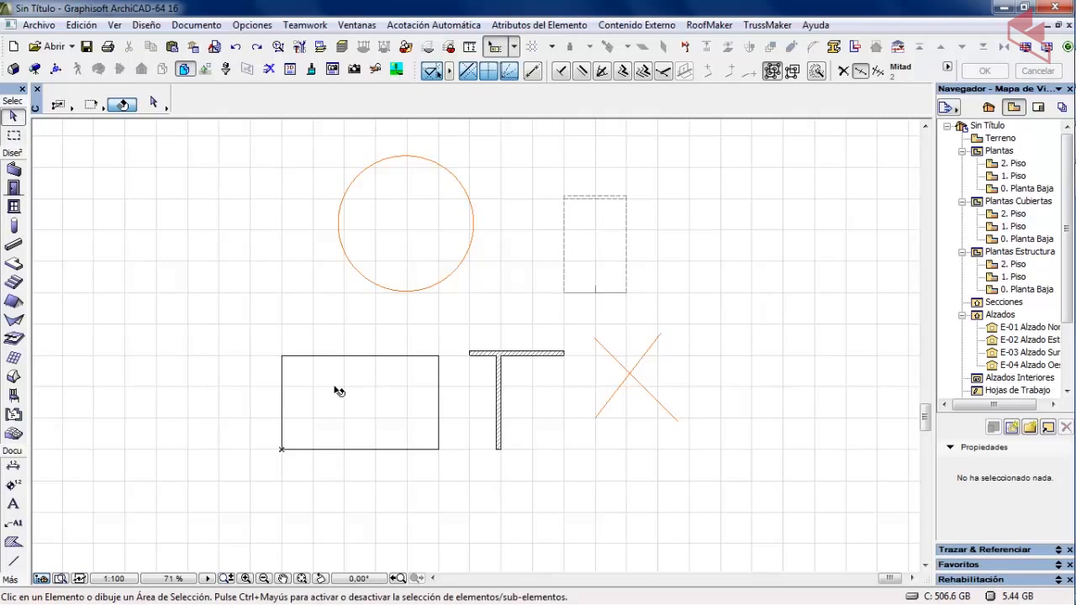
pyautogui.scroll(3, 336, 334)
pyautogui.moveTo(340, 313); pyautogui.dragTo(296, 227, button='middle')
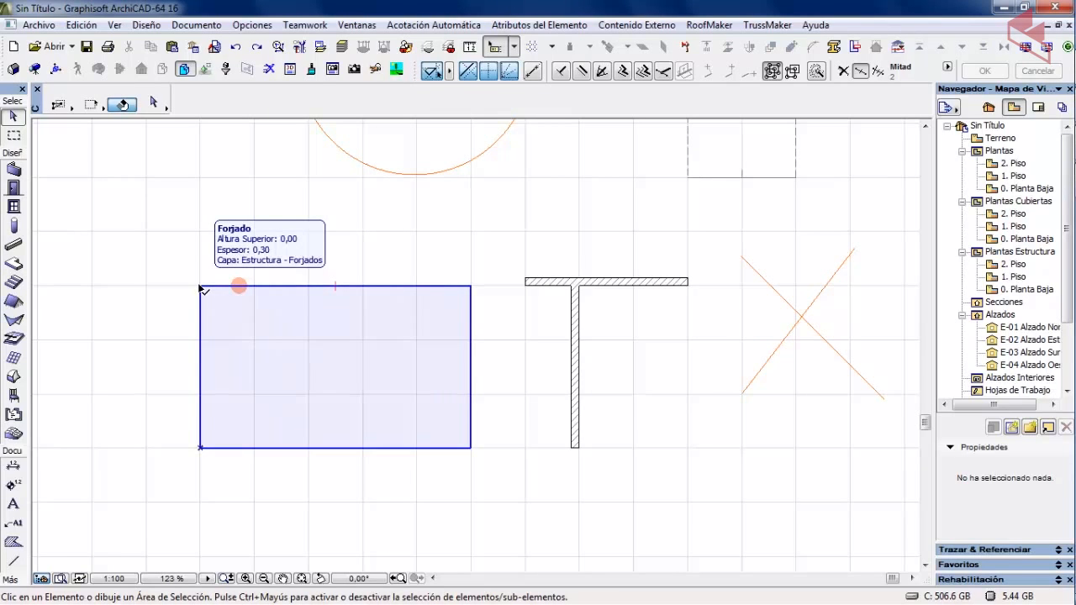
pyautogui.moveTo(428, 211); pyautogui.dragTo(447, 294, button='middle')
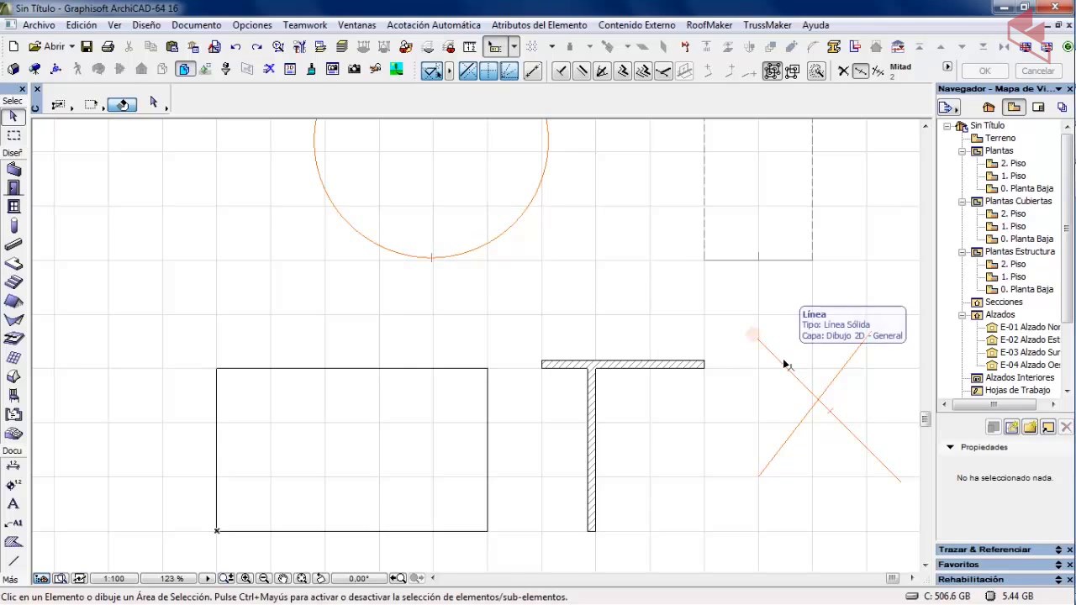
pyautogui.click(754, 336)
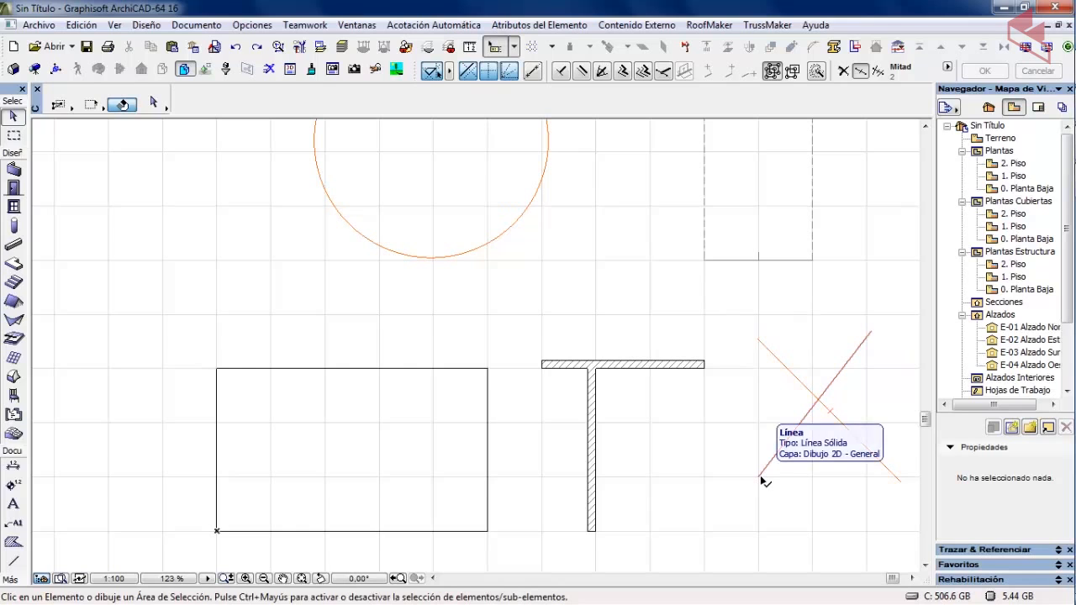
pyautogui.scroll(6, 510, 377)
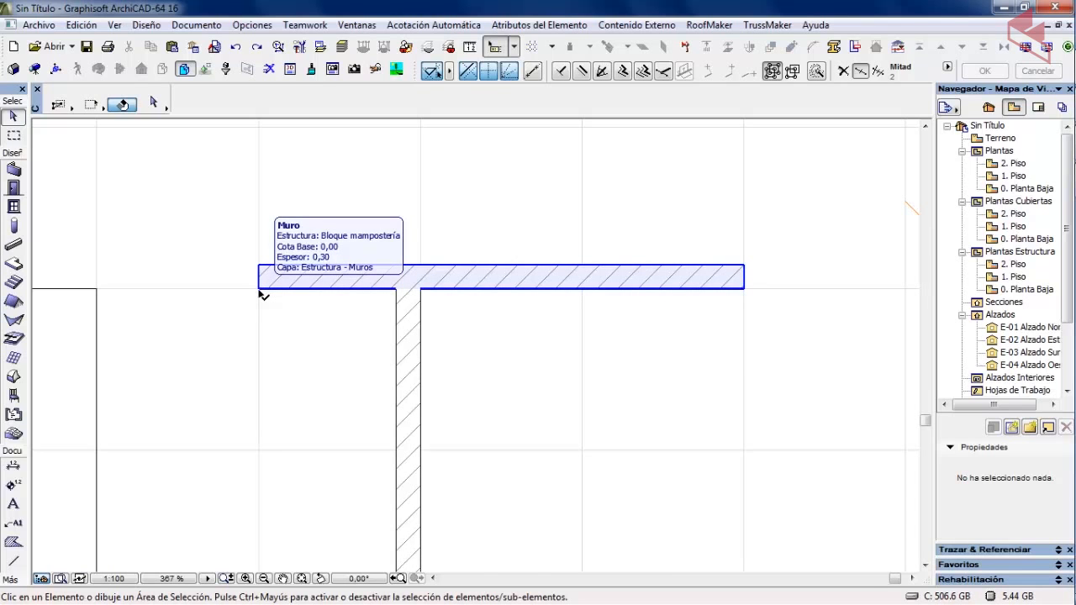
pyautogui.scroll(-4, 261, 293)
pyautogui.moveTo(245, 327); pyautogui.dragTo(572, 291, button='middle')
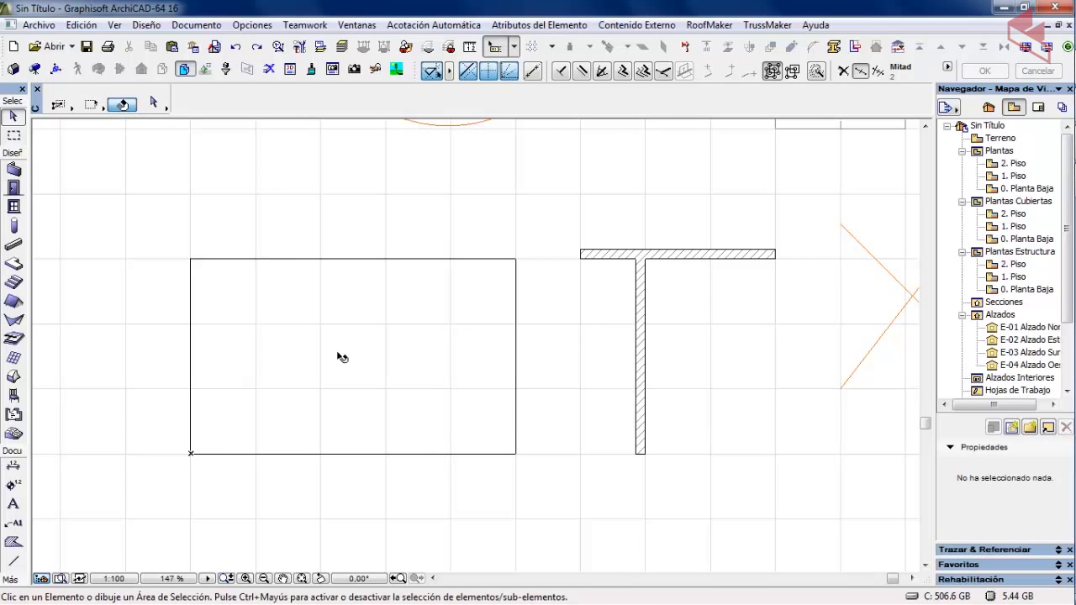
# Examine the arrow cursor's shape along the slab's upper edge and over the roof's dashed edge
pyautogui.scroll(3, 413, 350)
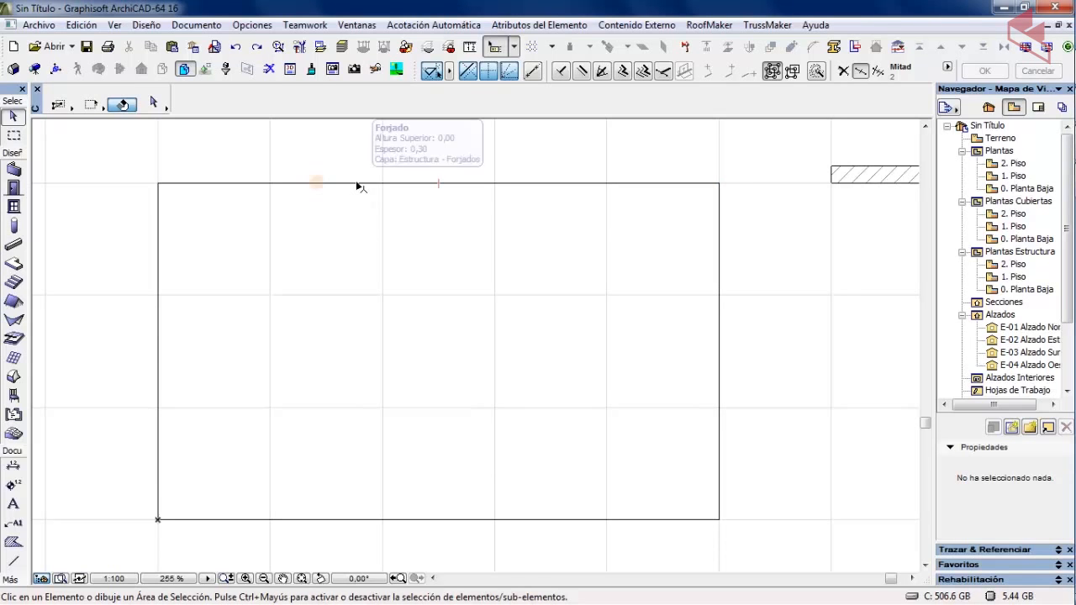
pyautogui.moveTo(357, 187); pyautogui.dragTo(357, 286, button='middle')
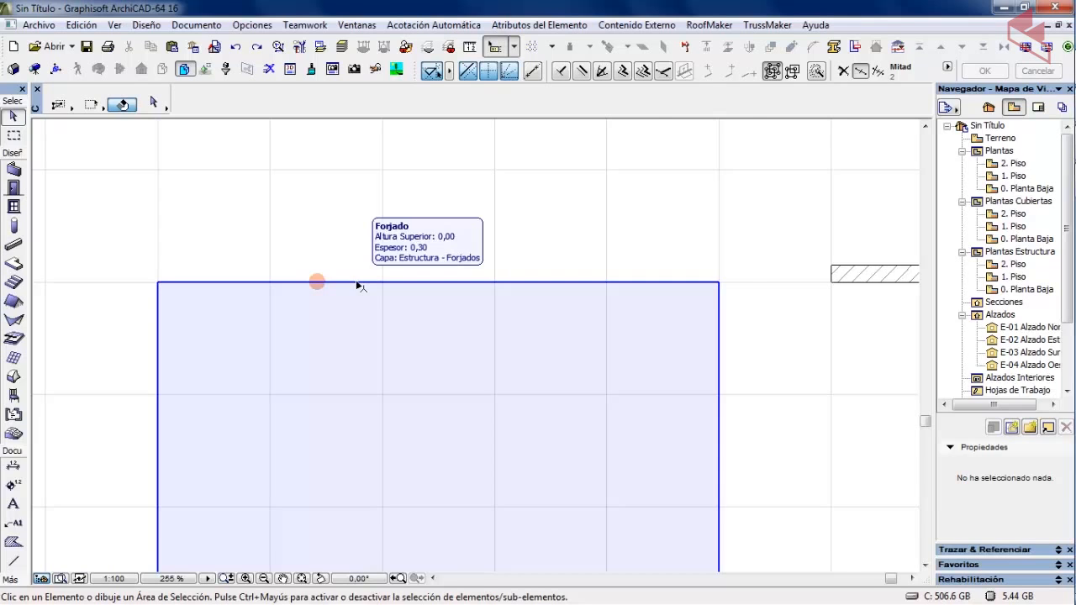
pyautogui.scroll(-2, 360, 286)
pyautogui.moveTo(655, 281); pyautogui.dragTo(383, 257, button='middle')
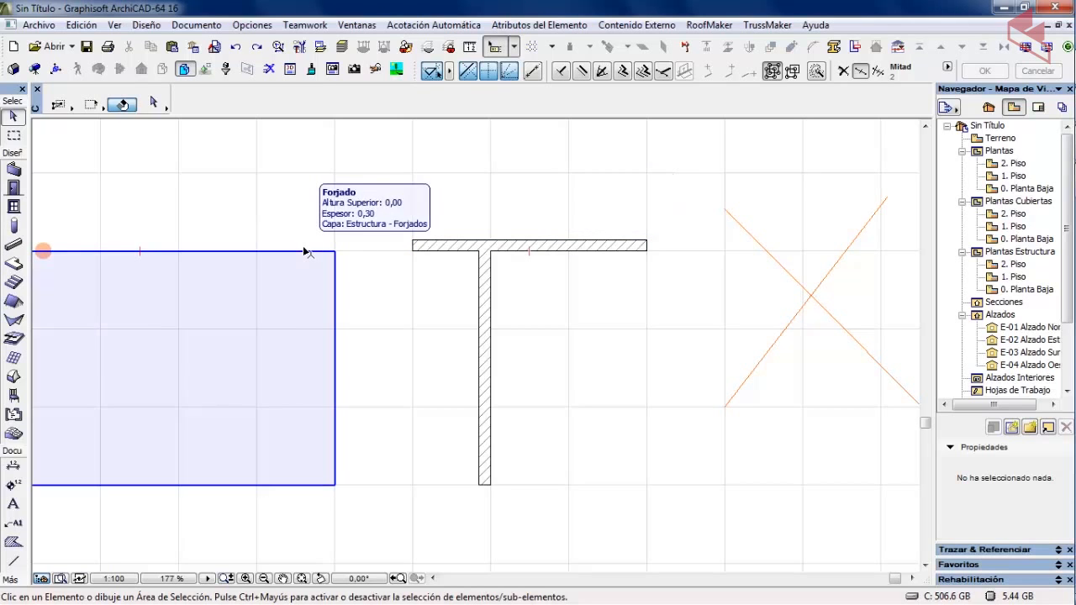
pyautogui.moveTo(588, 193); pyautogui.dragTo(547, 372, button='middle')
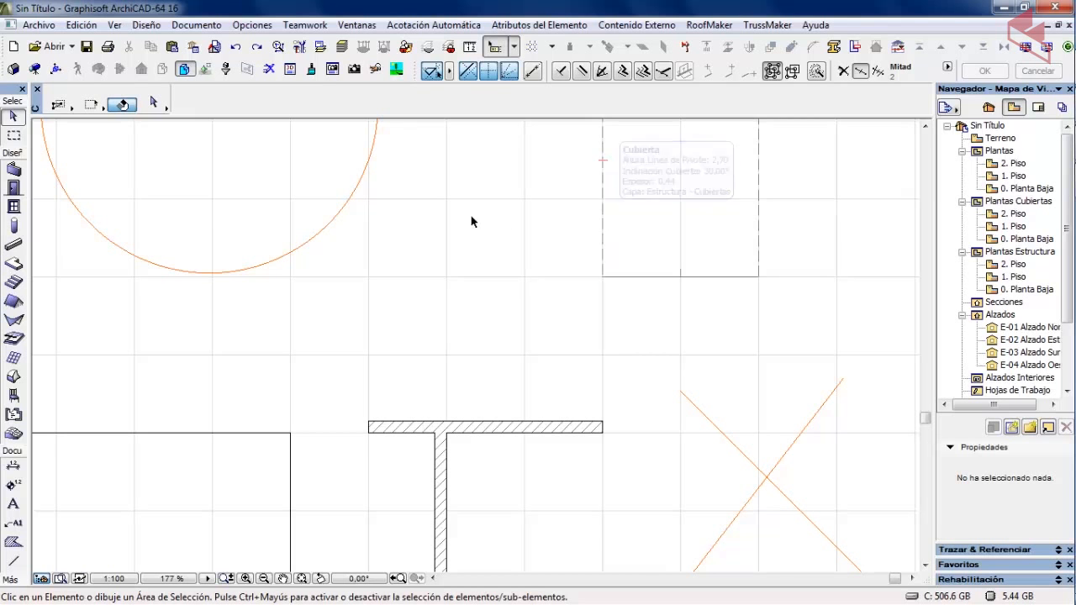
# Stretch the vertical wall's upper node upward past the horizontal wall so that the two walls cross, and deselect it
pyautogui.scroll(-3, 474, 219)
pyautogui.scroll(-2, 352, 315)
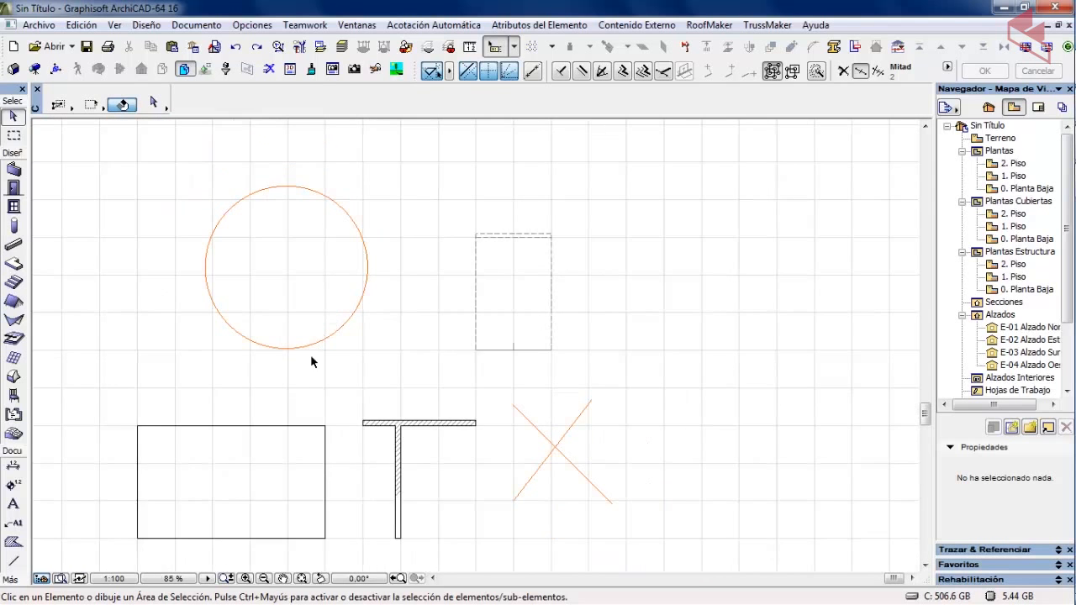
pyautogui.moveTo(328, 348); pyautogui.dragTo(423, 260, button='middle')
pyautogui.scroll(-2, 333, 317)
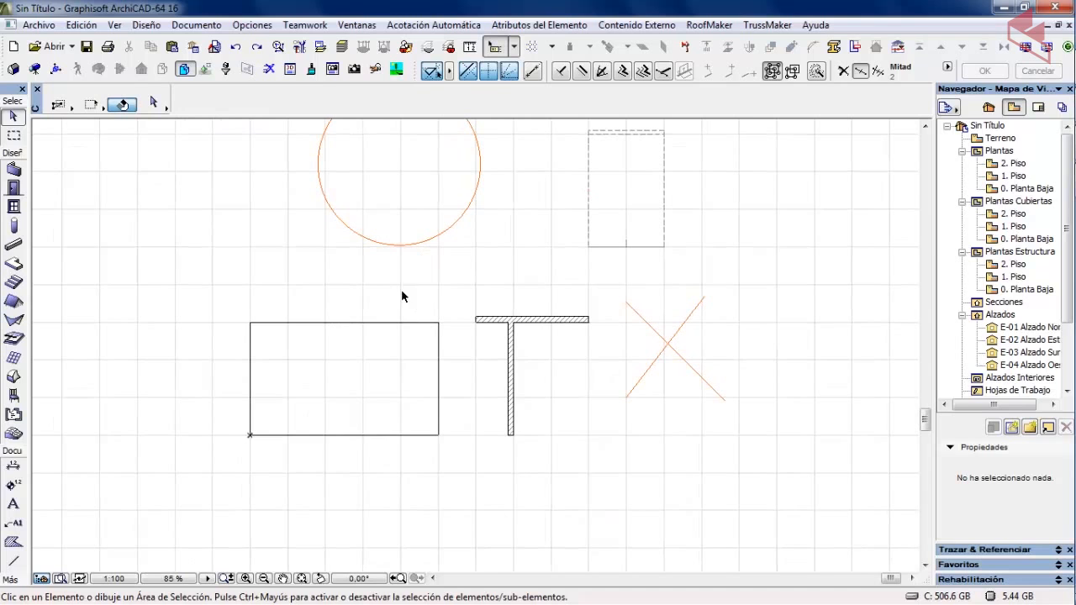
pyautogui.scroll(2, 463, 279)
pyautogui.moveTo(540, 301); pyautogui.dragTo(449, 306, button='middle')
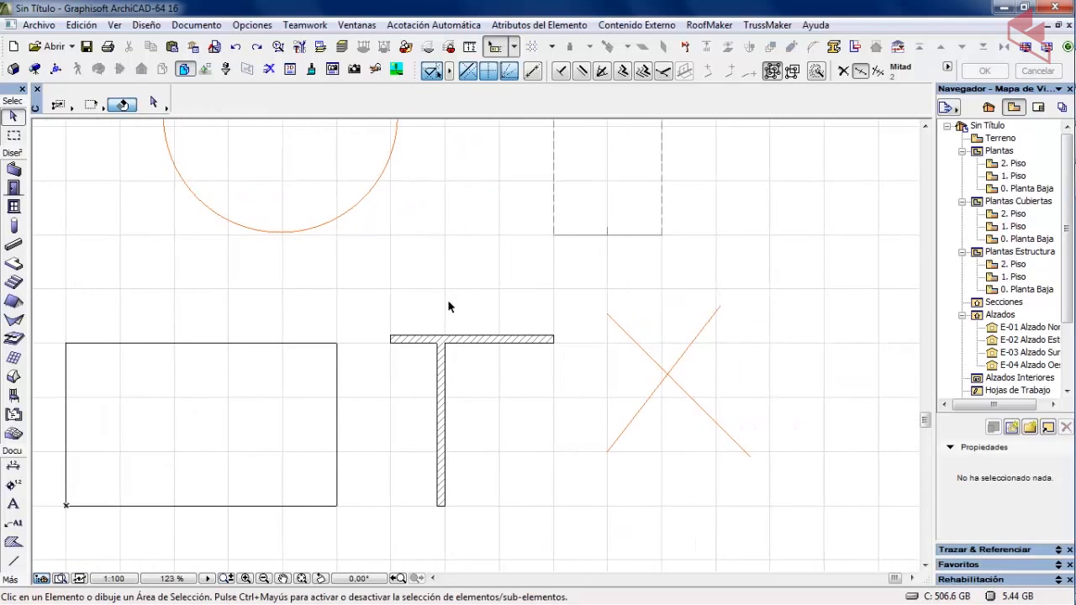
pyautogui.click(440, 369)
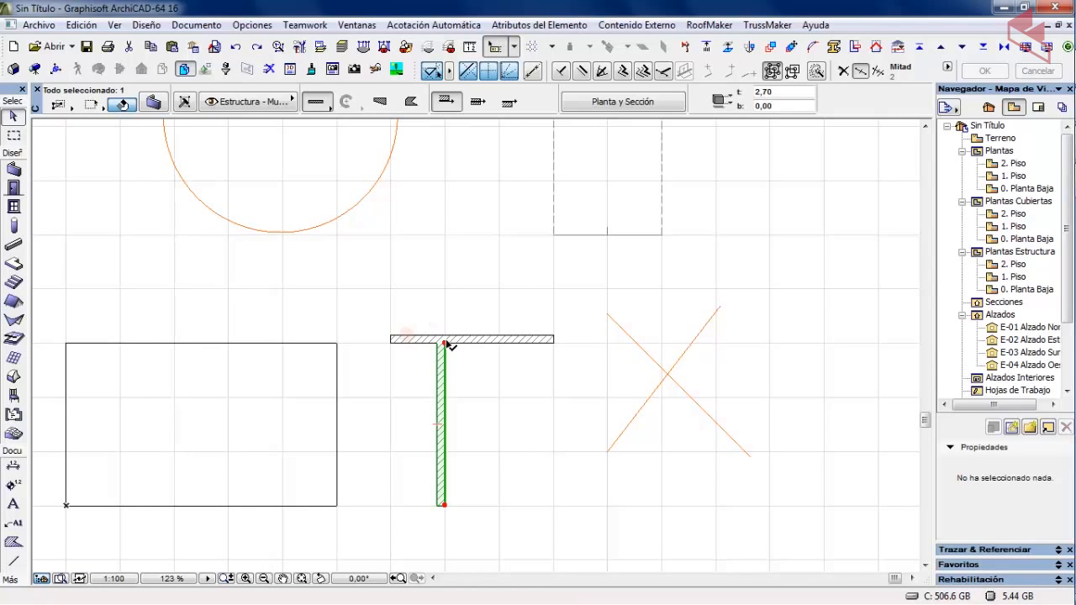
pyautogui.click(444, 343)
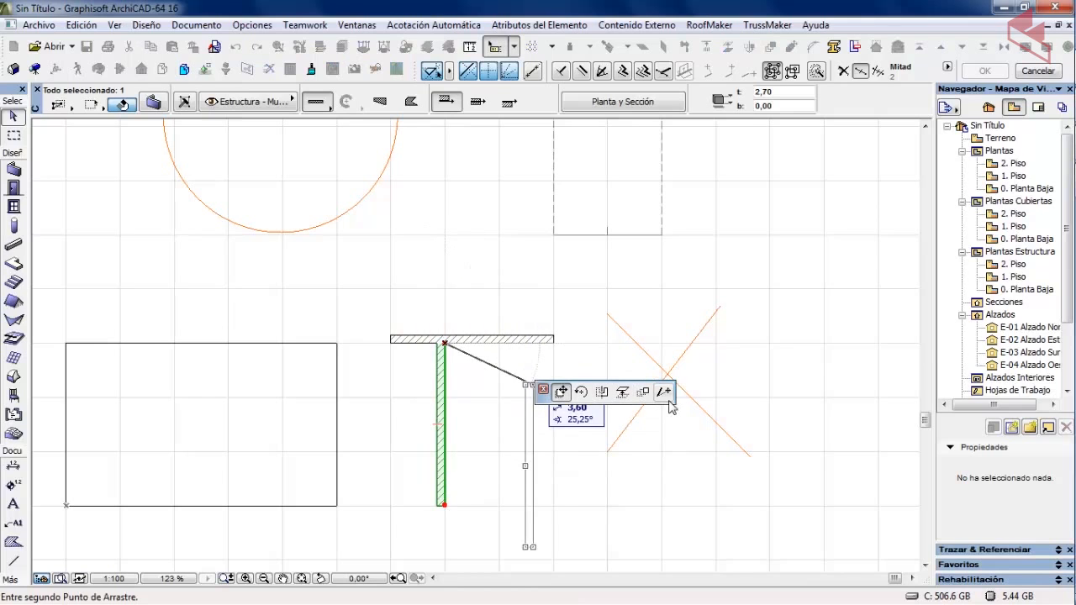
pyautogui.click(663, 392)
pyautogui.click(444, 221)
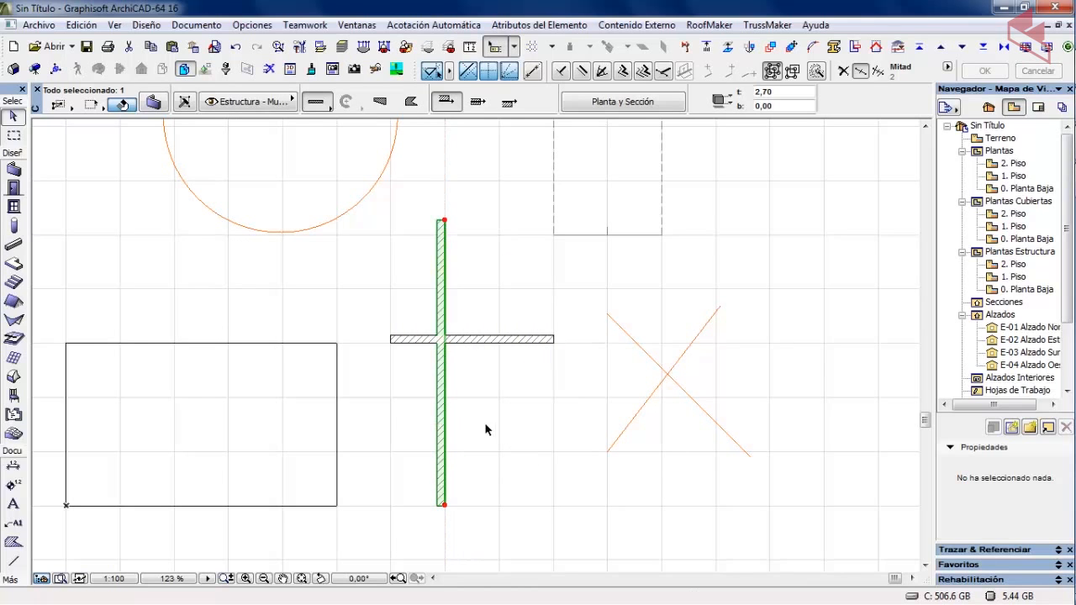
pyautogui.click(428, 397)
pyautogui.scroll(5, 405, 291)
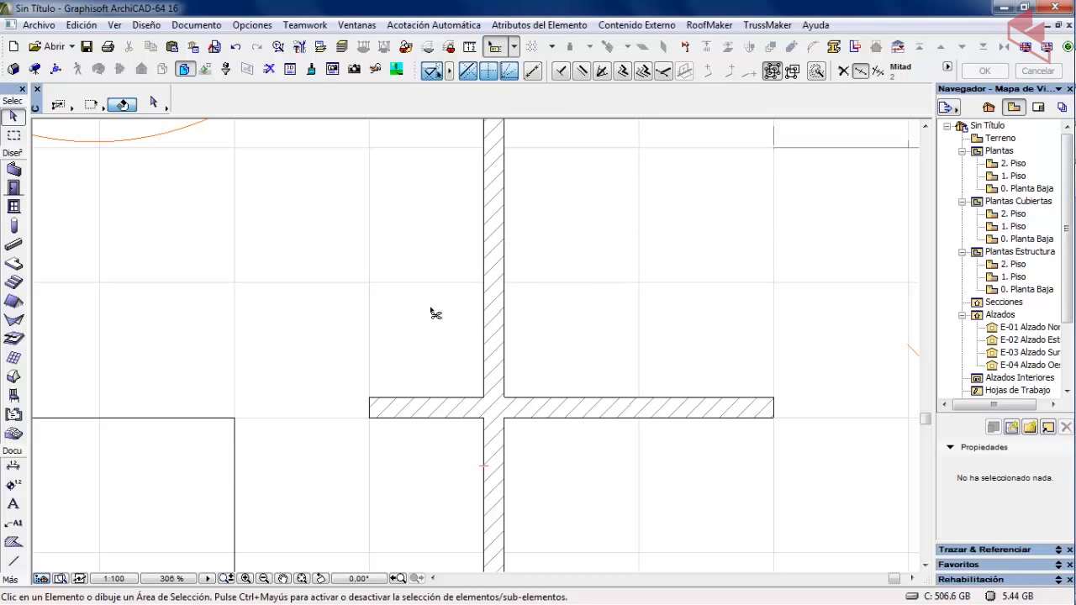
# Trim off the part of the vertical wall that extends above the horizontal wall, restoring the T-shaped junction
pyautogui.keyDown('ctrl'); pyautogui.click(488, 314); pyautogui.keyUp('ctrl')
pyautogui.scroll(-3, 433, 343)
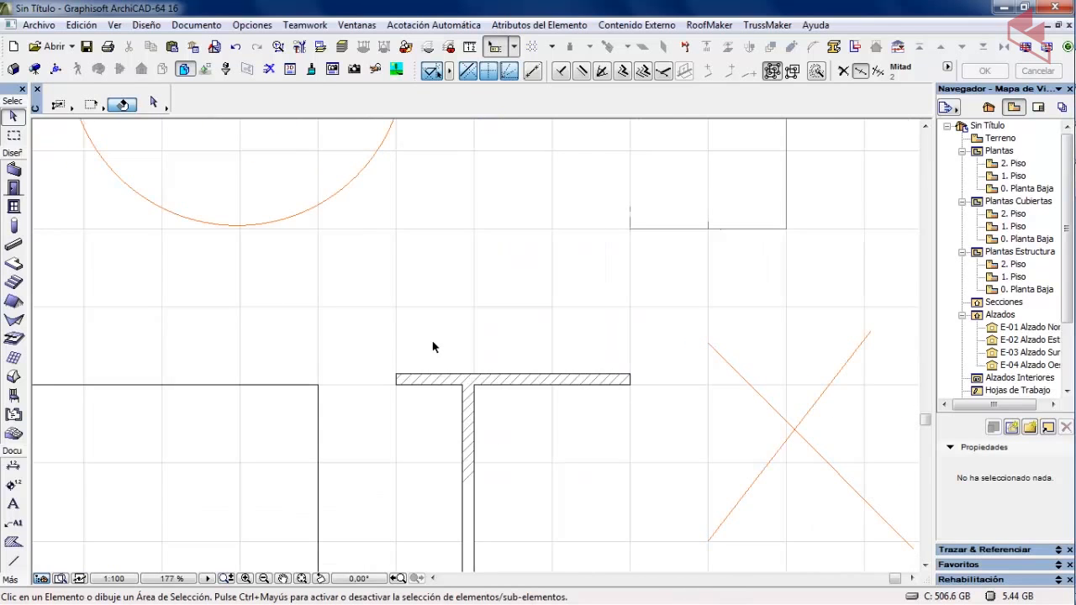
pyautogui.moveTo(433, 367); pyautogui.dragTo(431, 286, button='middle')
pyautogui.scroll(-2, 435, 305)
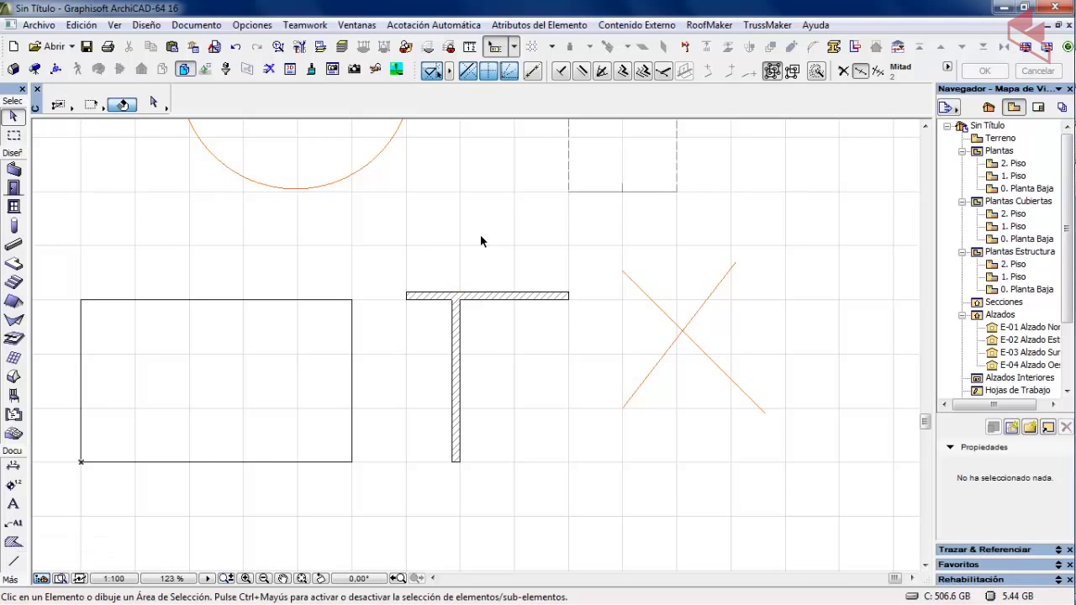
# Set the Wall tool's default thickness to 0.50 and its cut fill to Fondo
pyautogui.scroll(3, 413, 291)
pyautogui.scroll(-2, 423, 312)
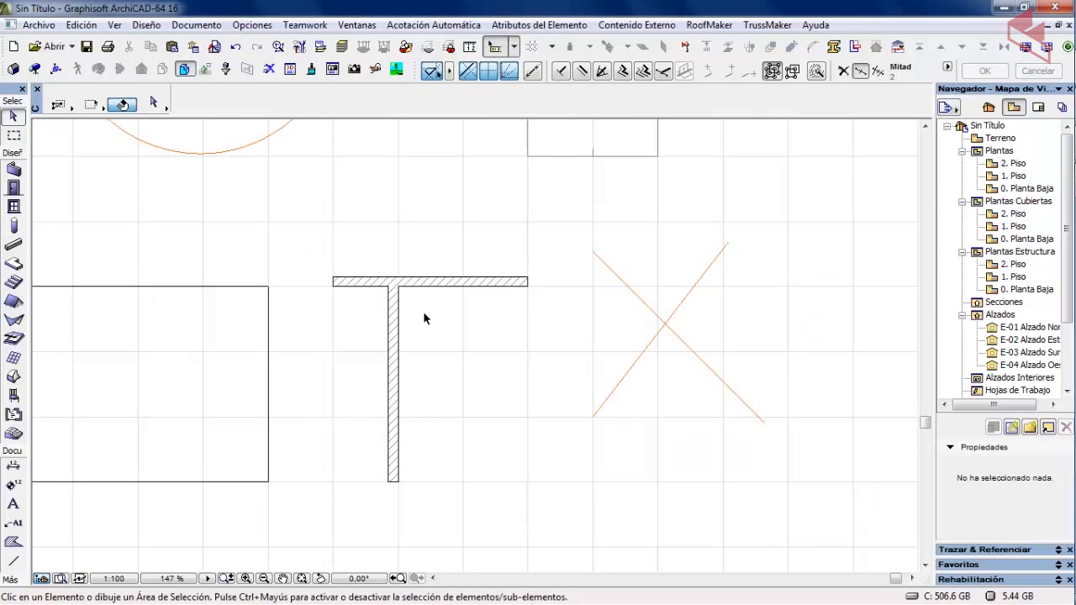
pyautogui.moveTo(427, 315); pyautogui.dragTo(342, 343, button='middle')
pyautogui.scroll(2, 341, 342)
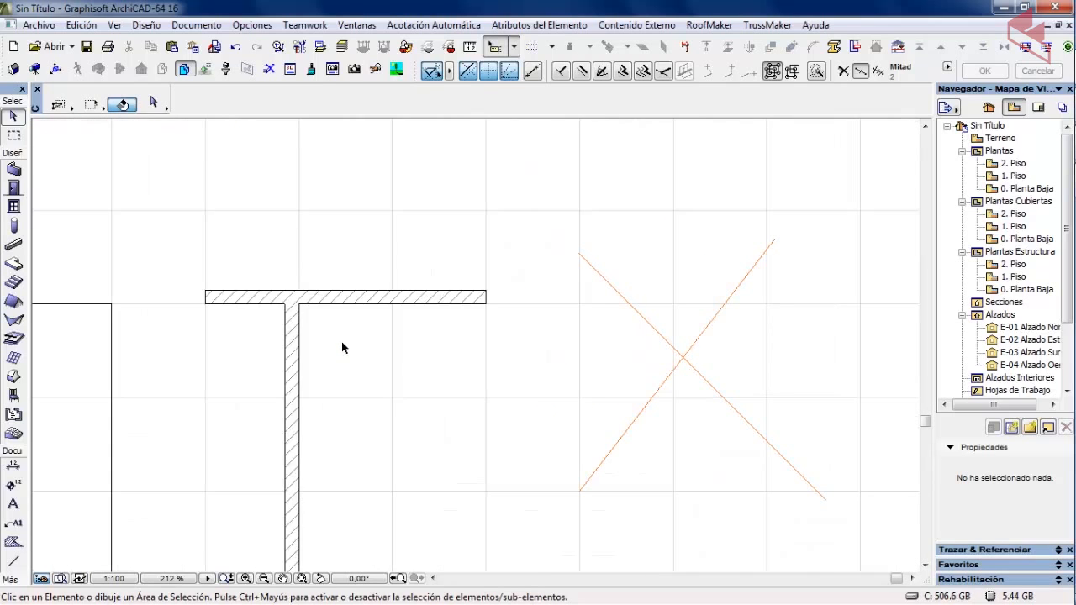
pyautogui.scroll(-2, 341, 340)
pyautogui.doubleClick(14, 170)
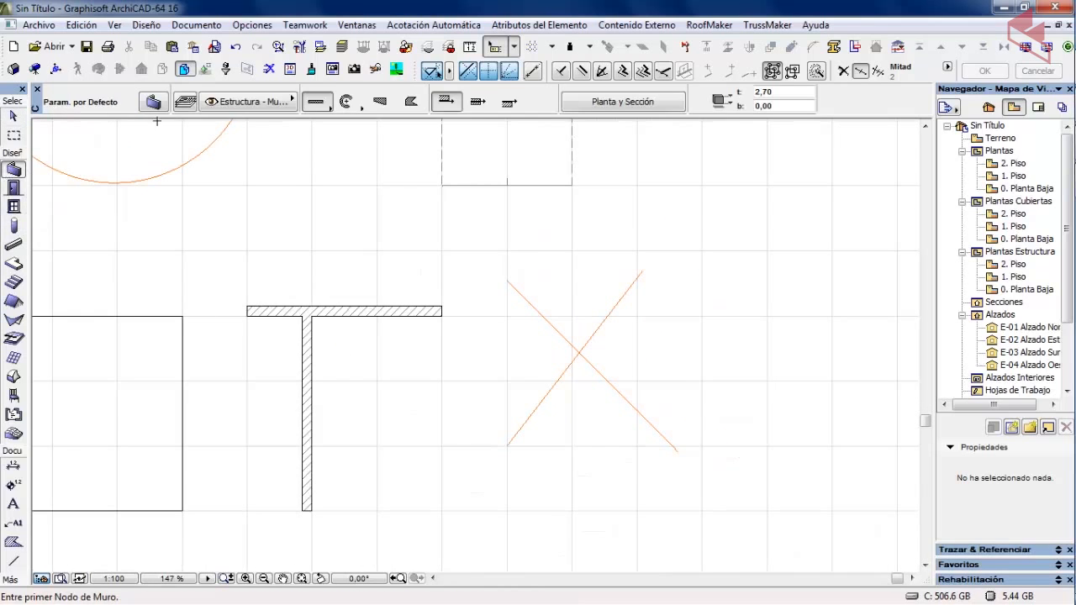
pyautogui.doubleClick(660, 128)
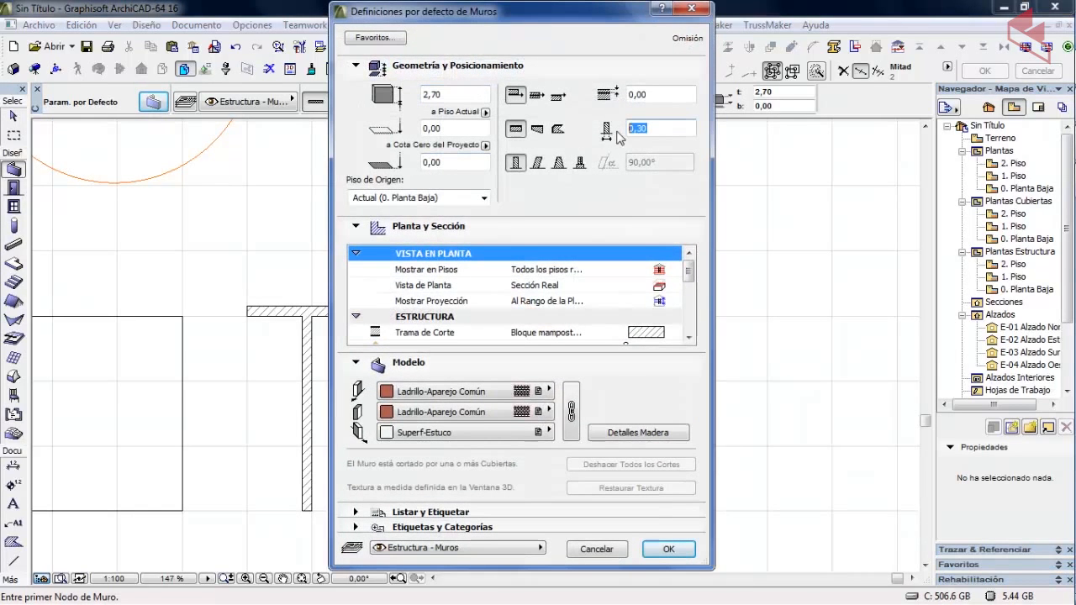
pyautogui.write(',5')
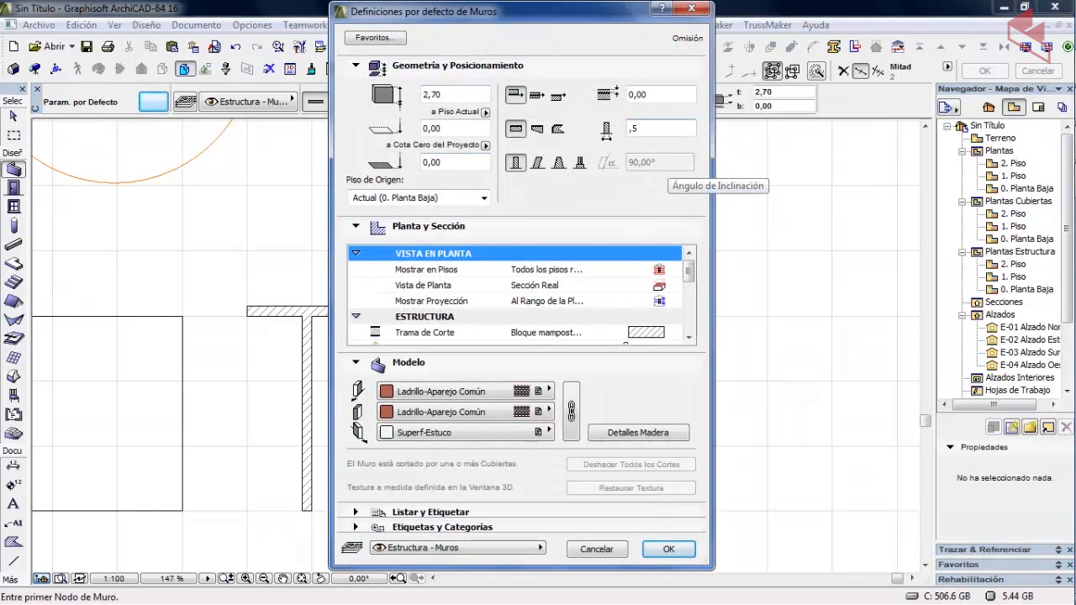
pyautogui.click(644, 332)
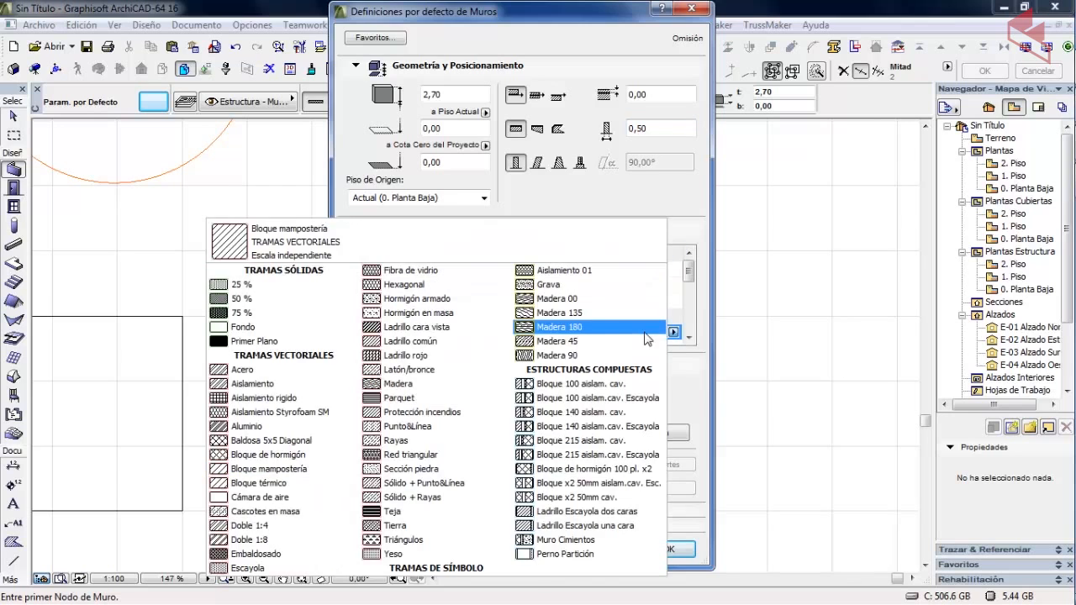
pyautogui.click(244, 330)
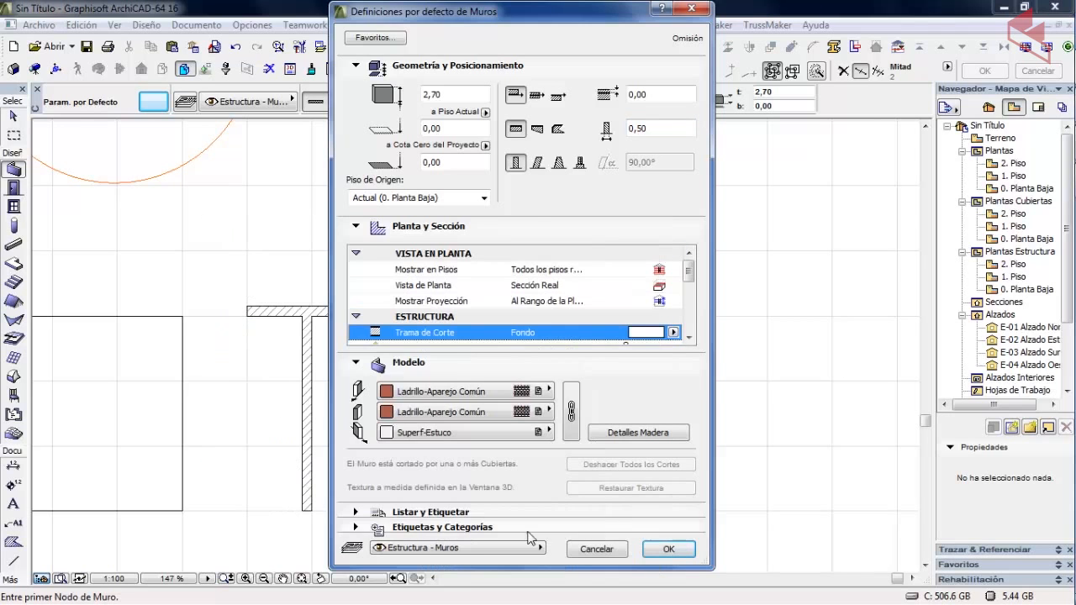
pyautogui.click(650, 555)
# Draw a horizontal wall below the two crossing diagonal lines, starting just beyond the vertical wall's lower end
pyautogui.scroll(-3, 513, 421)
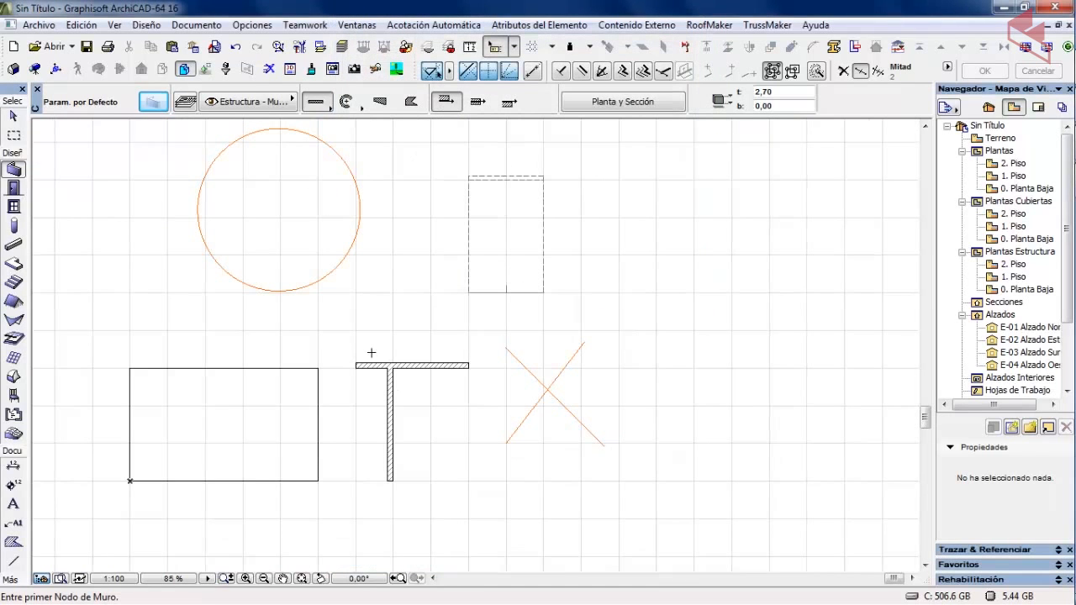
pyautogui.scroll(3, 443, 469)
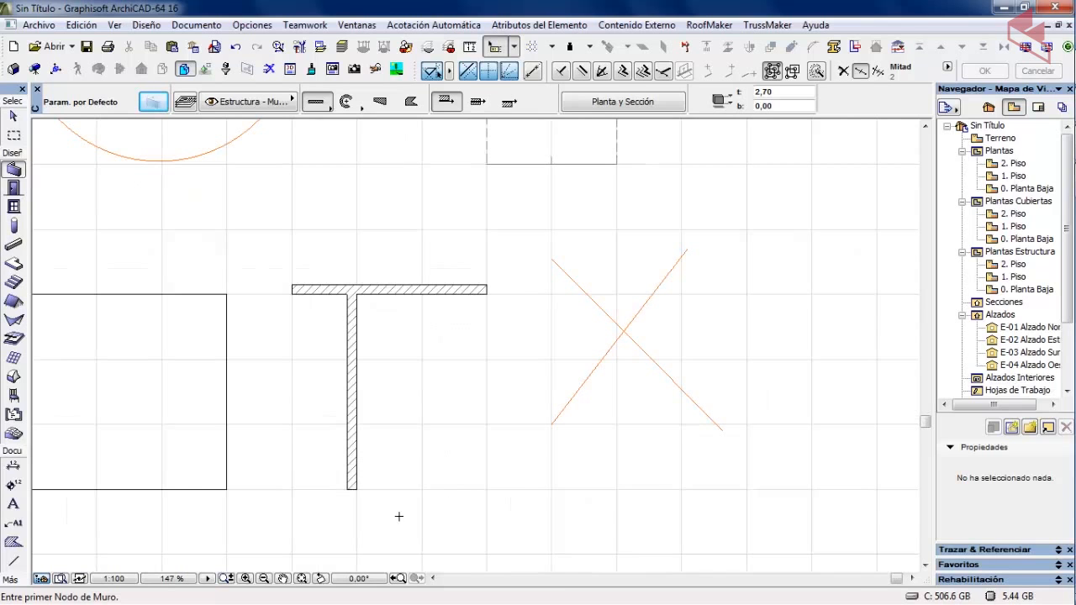
pyautogui.click(403, 497)
pyautogui.click(663, 498)
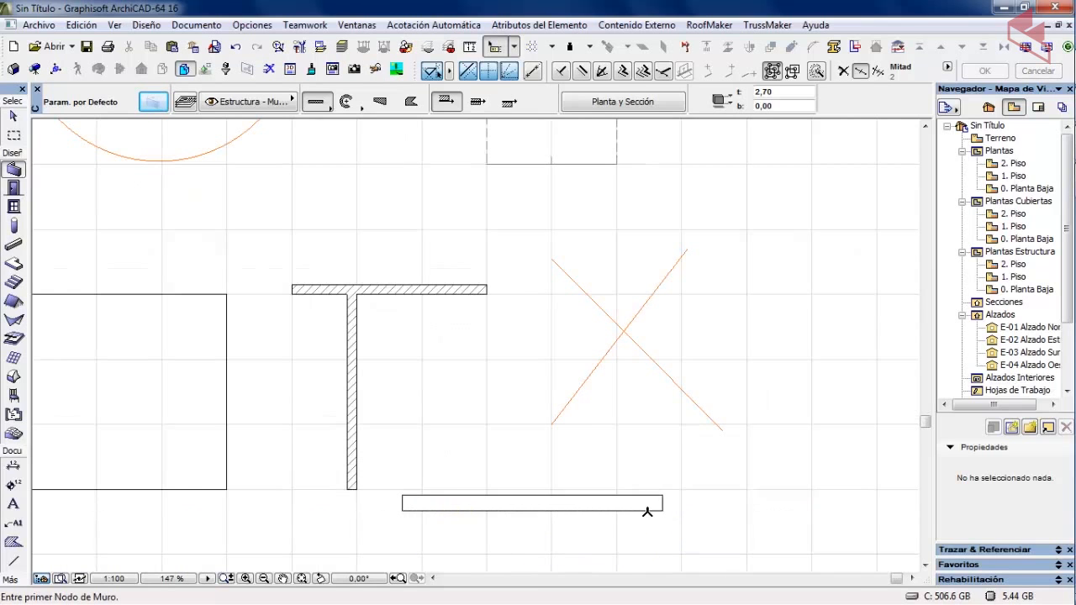
# Pick up the parameters of the unhatched lower wall and transfer them to the horizontal wall of the T
pyautogui.scroll(1, 431, 459)
pyautogui.scroll(-1, 430, 459)
pyautogui.moveTo(430, 440); pyautogui.dragTo(443, 337, button='middle')
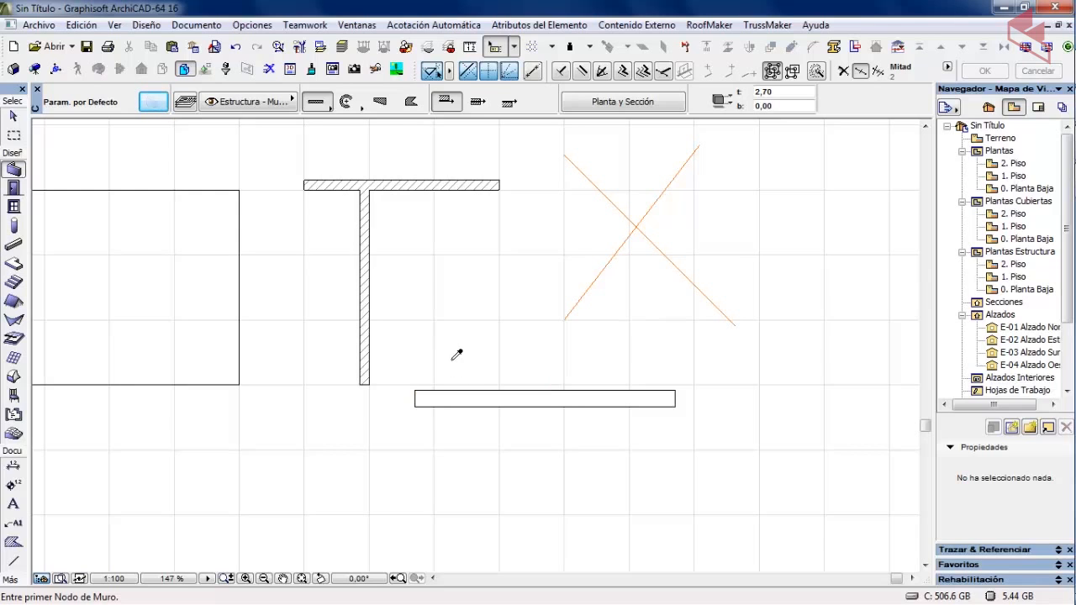
pyautogui.keyDown('alt'); pyautogui.scroll(2, 461, 386); pyautogui.keyUp('alt')
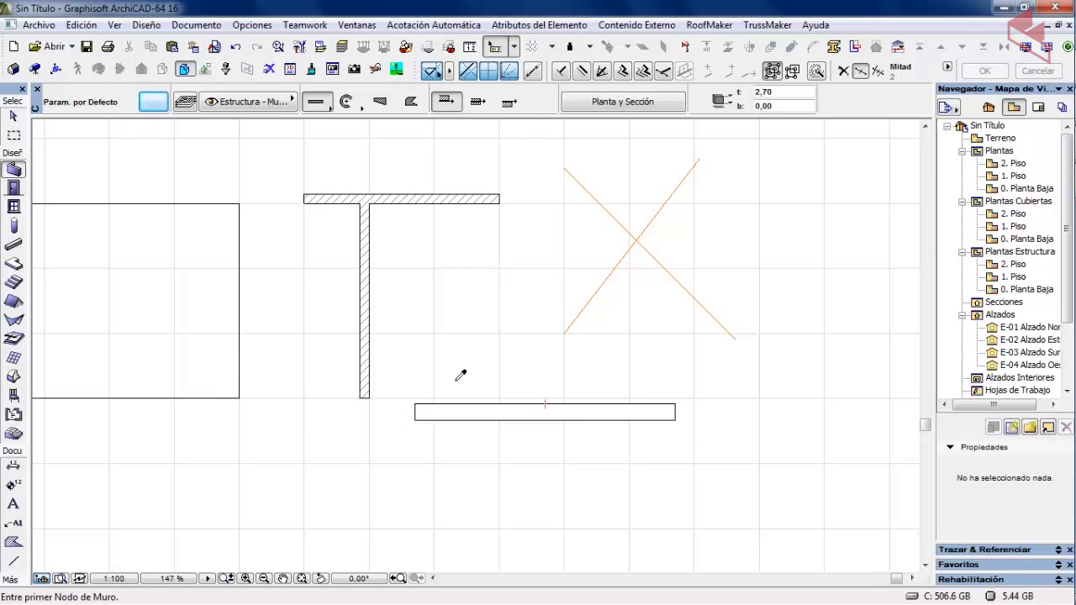
pyautogui.scroll(5, 456, 380)
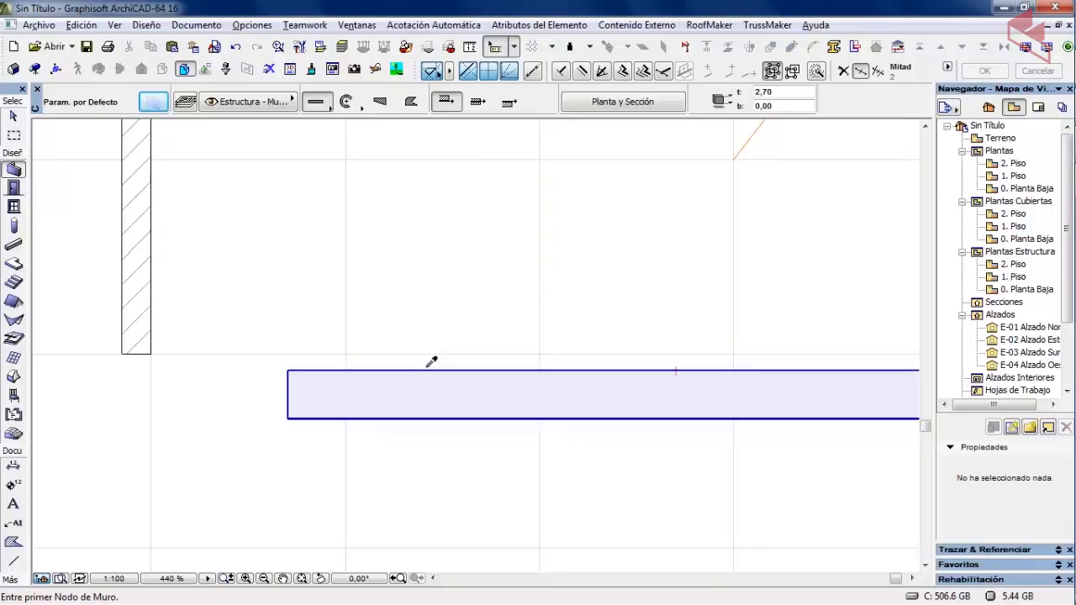
pyautogui.scroll(-3, 372, 216)
pyautogui.moveTo(373, 216); pyautogui.dragTo(395, 300, button='middle')
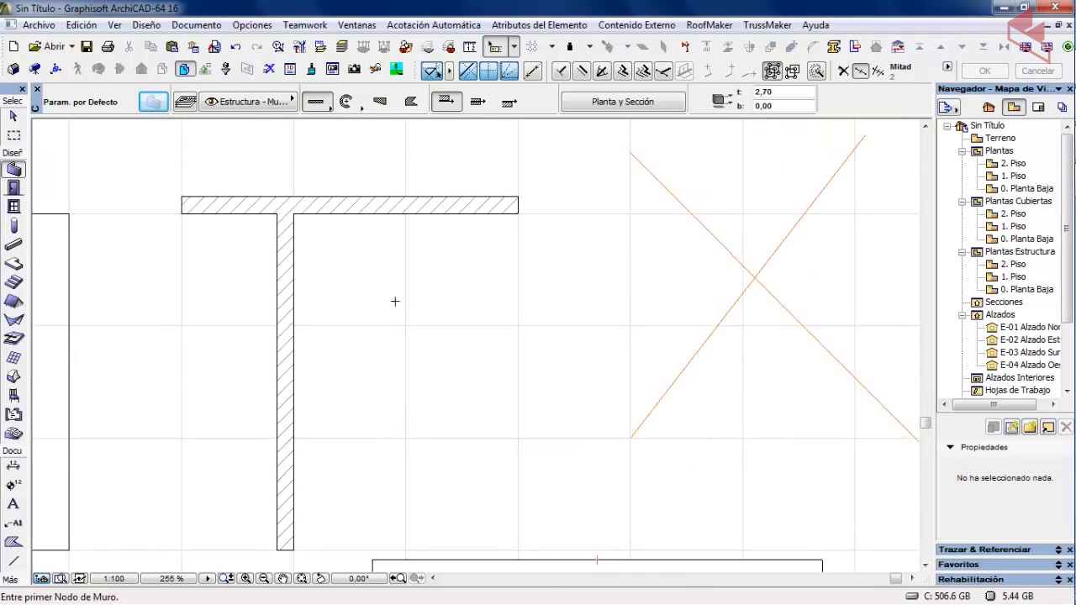
pyautogui.scroll(3, 388, 255)
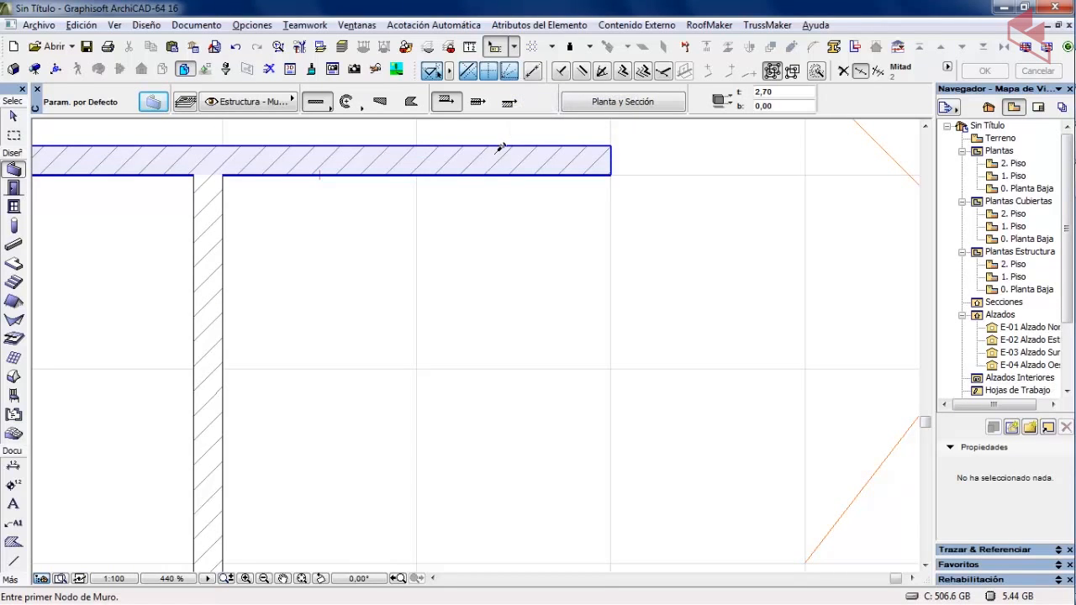
pyautogui.scroll(-3, 488, 193)
pyautogui.scroll(-3, 474, 225)
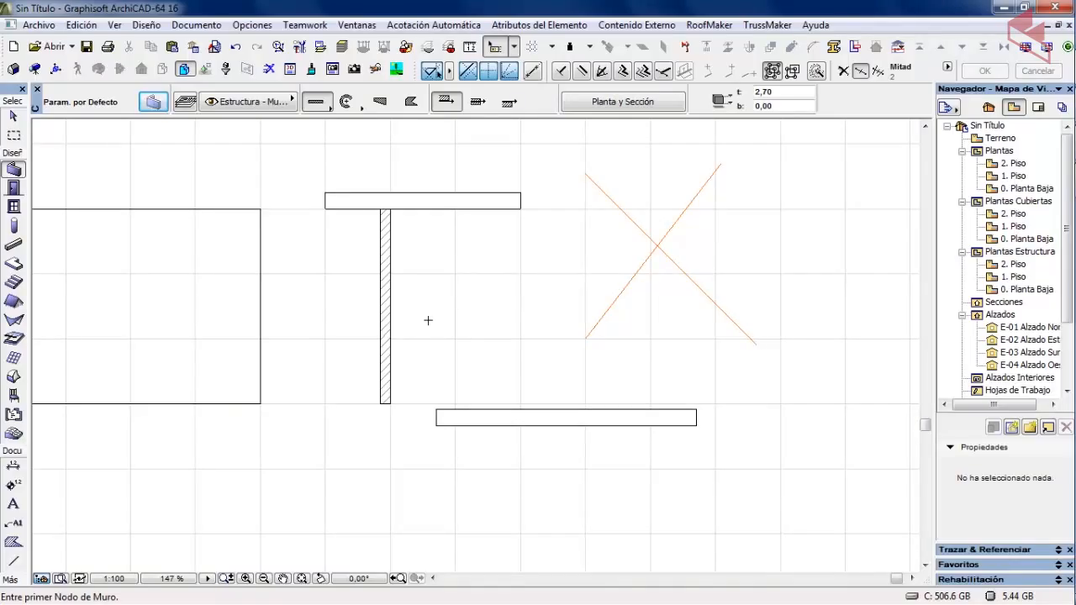
# Select the hatched vertical wall of the T with the Arrow tool
pyautogui.scroll(-3, 391, 269)
pyautogui.moveTo(387, 260); pyautogui.dragTo(322, 294, button='middle')
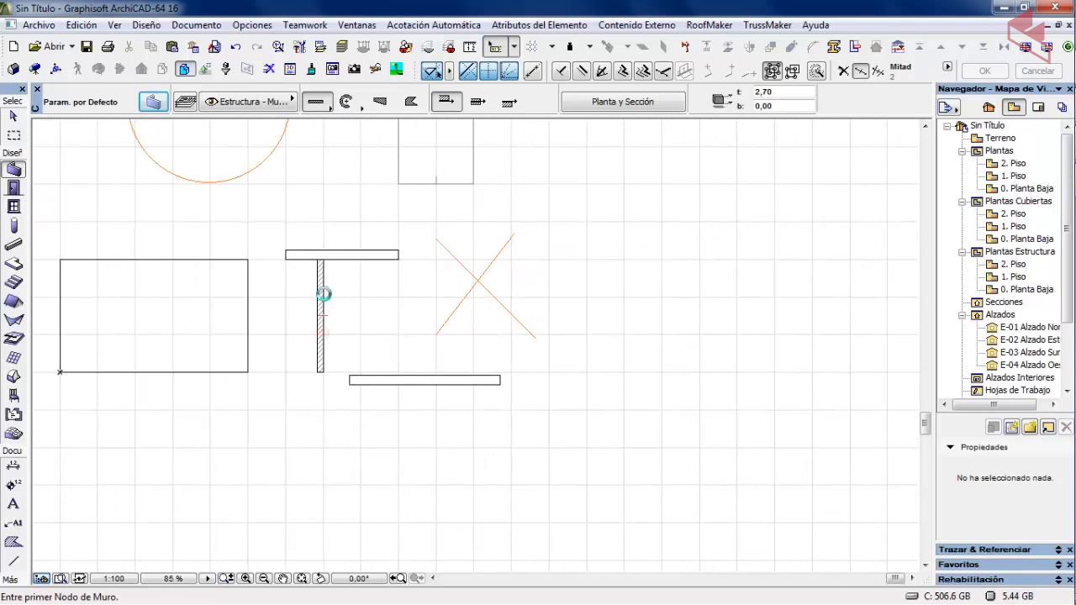
pyautogui.click(15, 119)
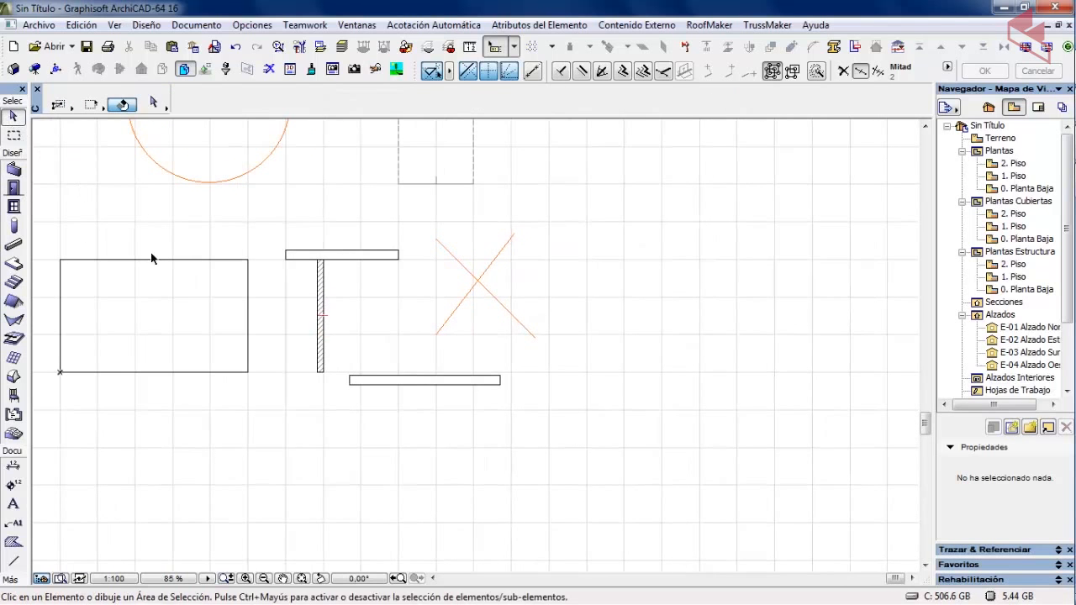
pyautogui.click(322, 290)
# Drag the selected vertical wall by its lower node to the area below the slab's right corner, and undo the move
pyautogui.scroll(4, 292, 381)
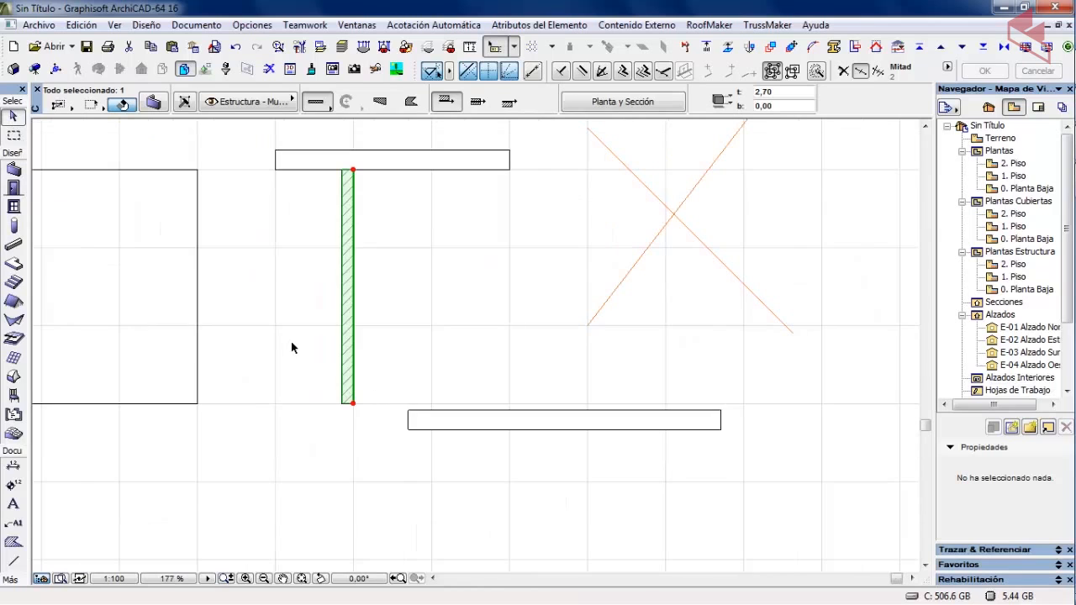
pyautogui.click(354, 407)
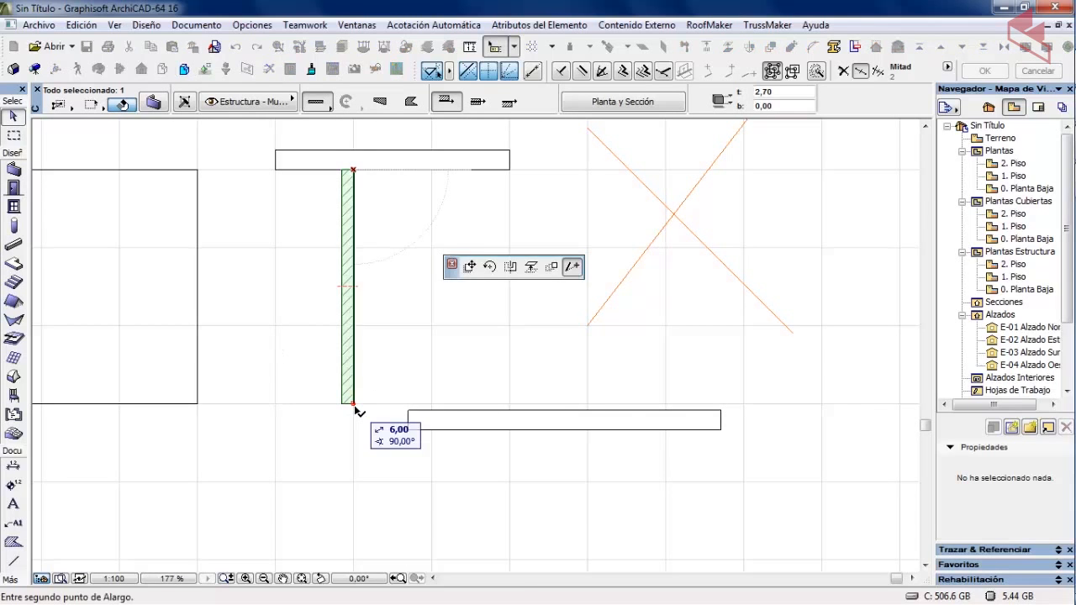
pyautogui.click(469, 267)
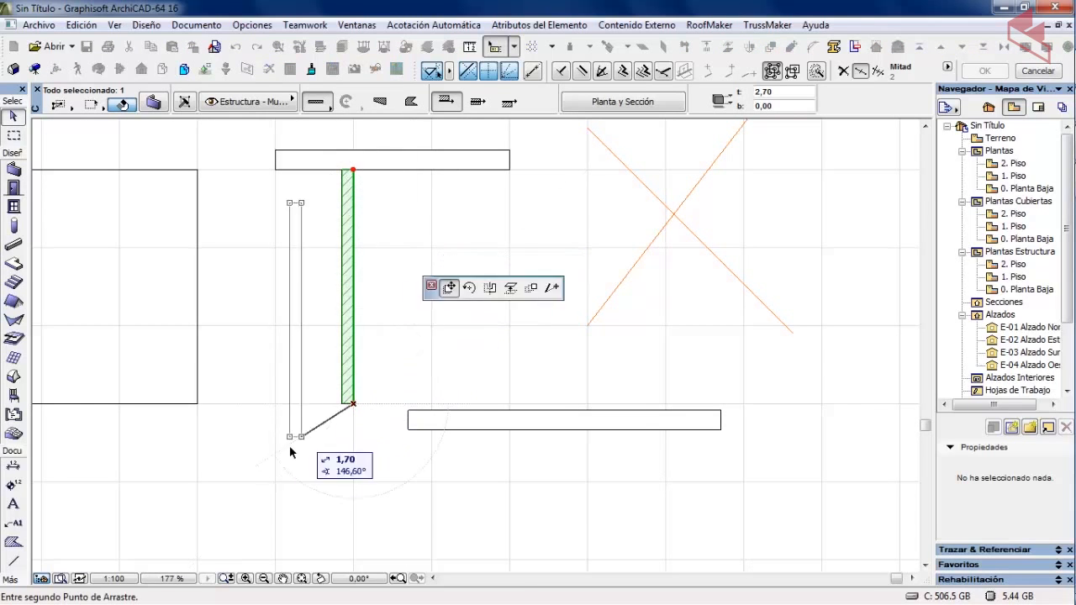
pyautogui.scroll(-3, 264, 476)
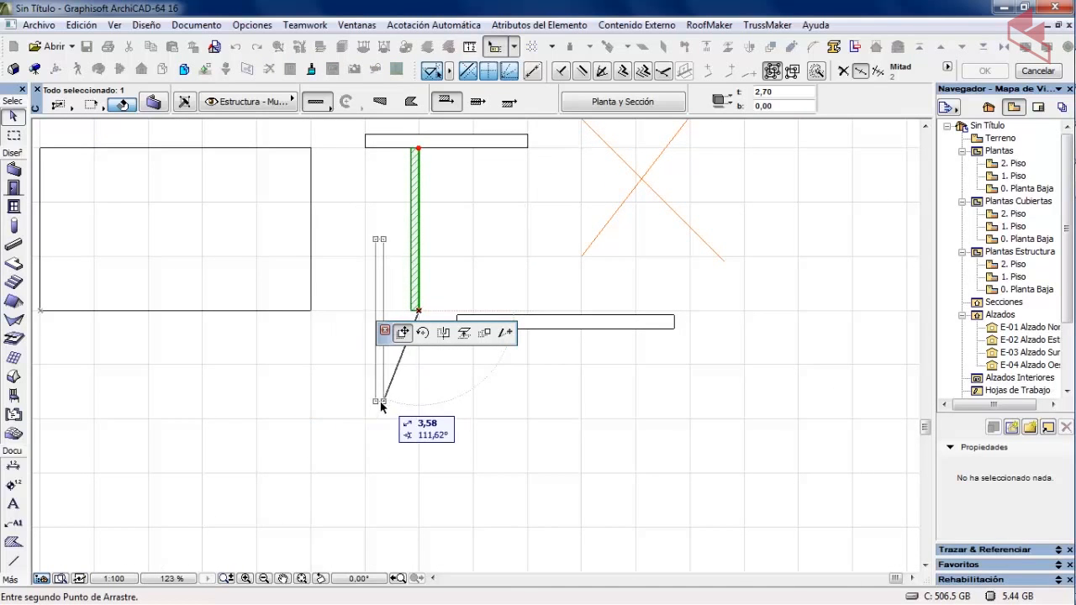
pyautogui.click(351, 457)
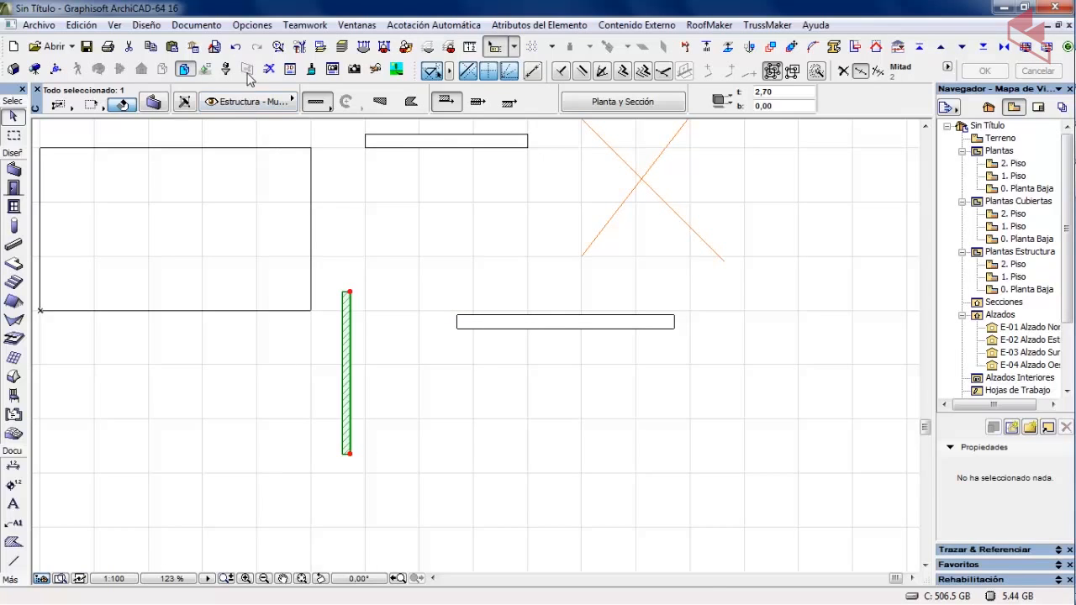
pyautogui.click(236, 46)
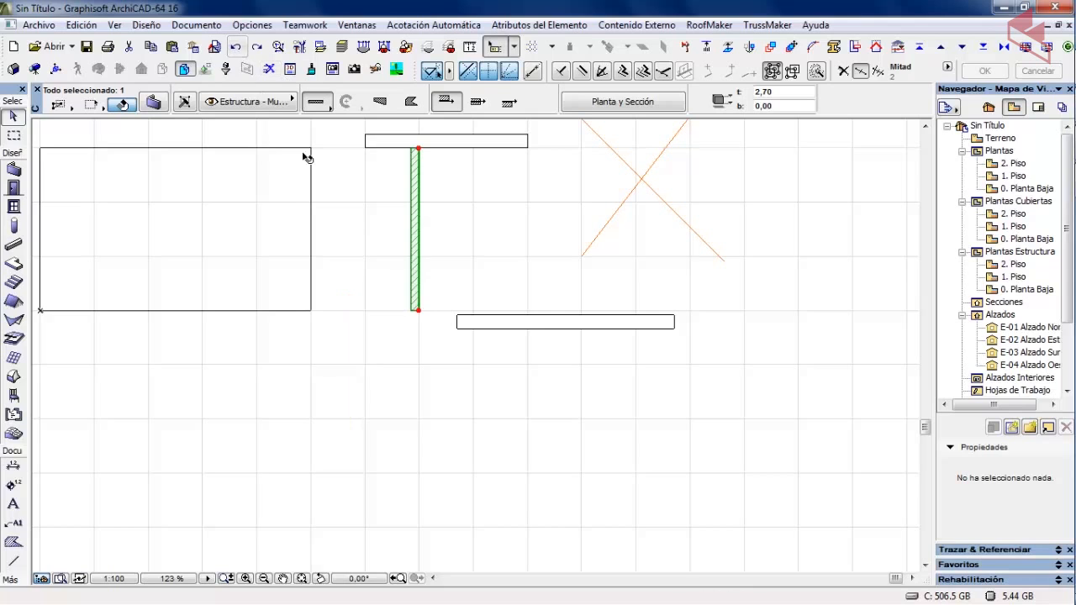
# Drag a copy of the vertical wall by its lower node, down and to the left of the original, and deselect it
pyautogui.click(419, 311)
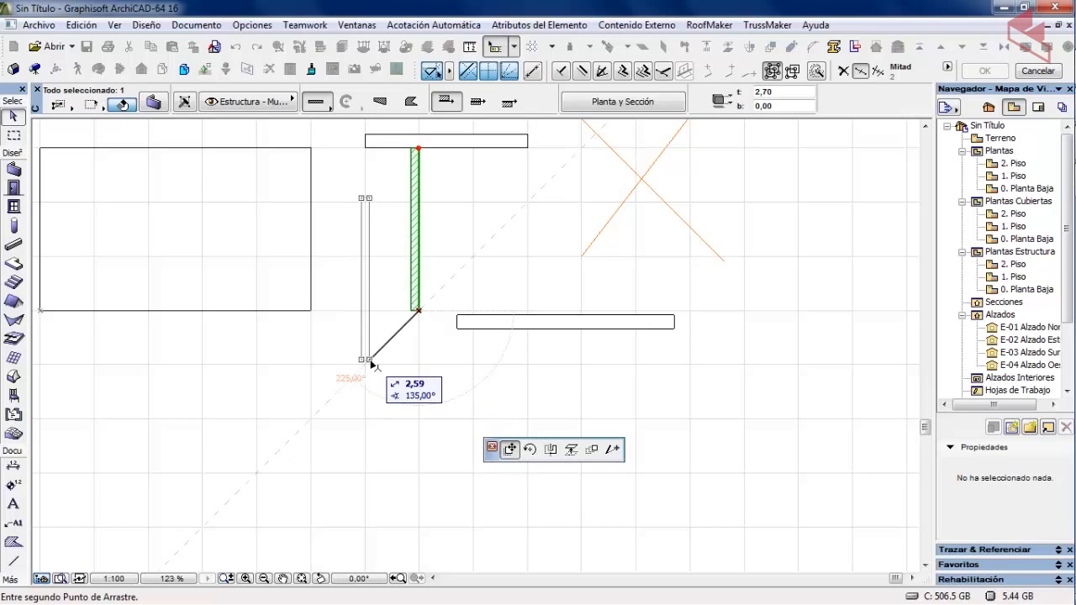
pyautogui.press('ctrl')
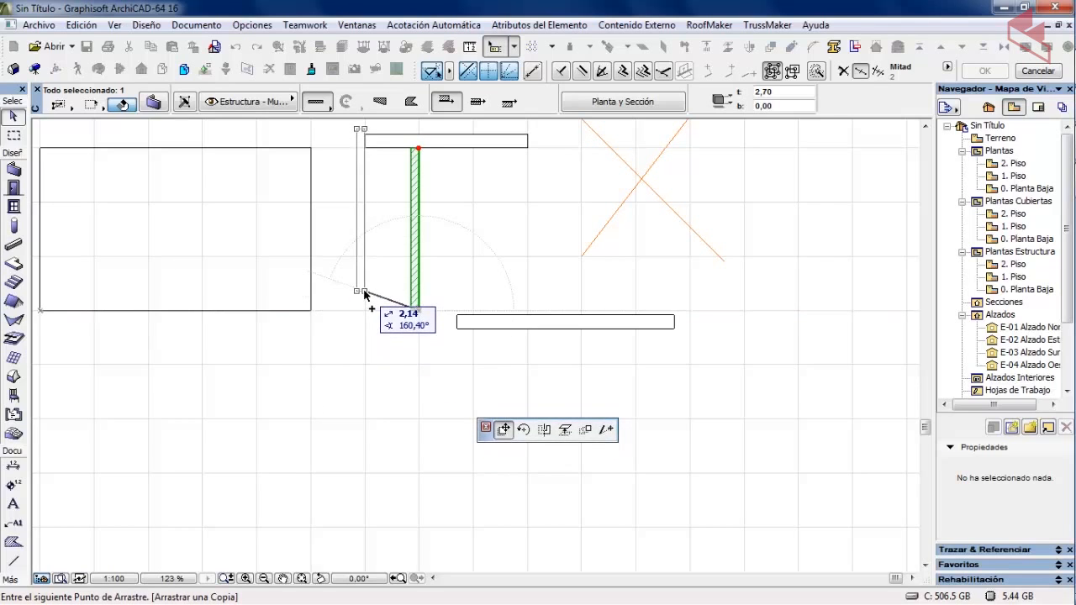
pyautogui.click(363, 412)
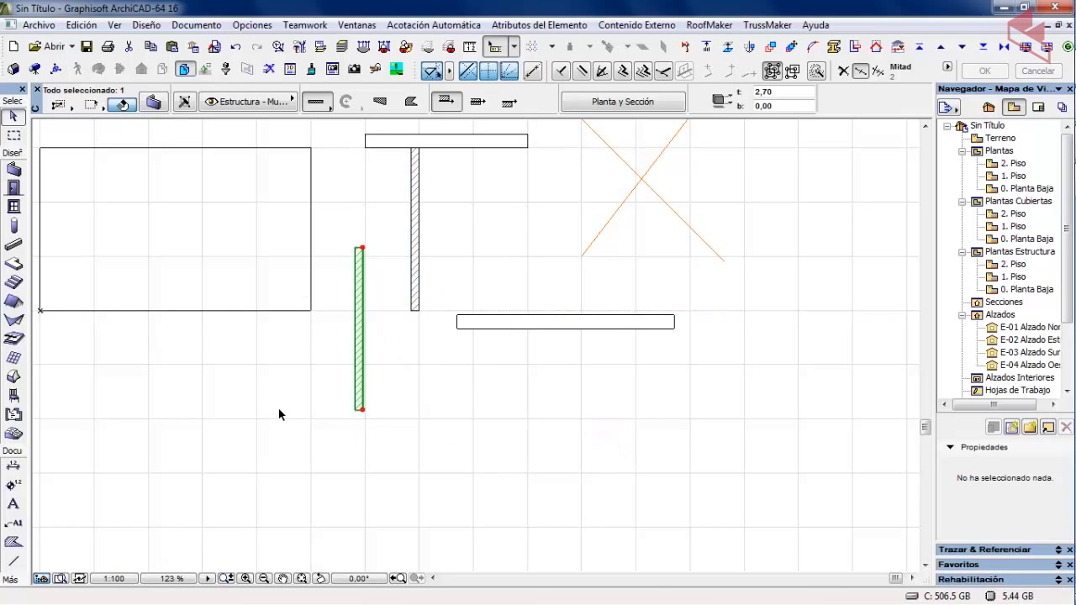
pyautogui.press('Escape')
pyautogui.moveTo(279, 409); pyautogui.dragTo(300, 447, button='middle')
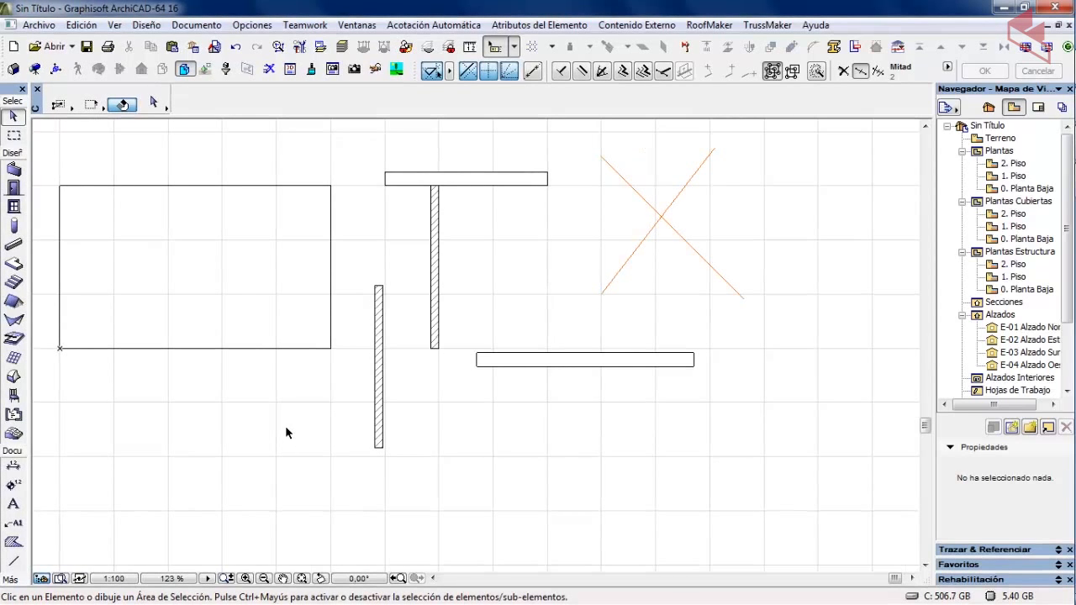
# Drag three copies of the left hatched wall copy by its lower node, placing them down and to its right, and deselect it
pyautogui.click(376, 366)
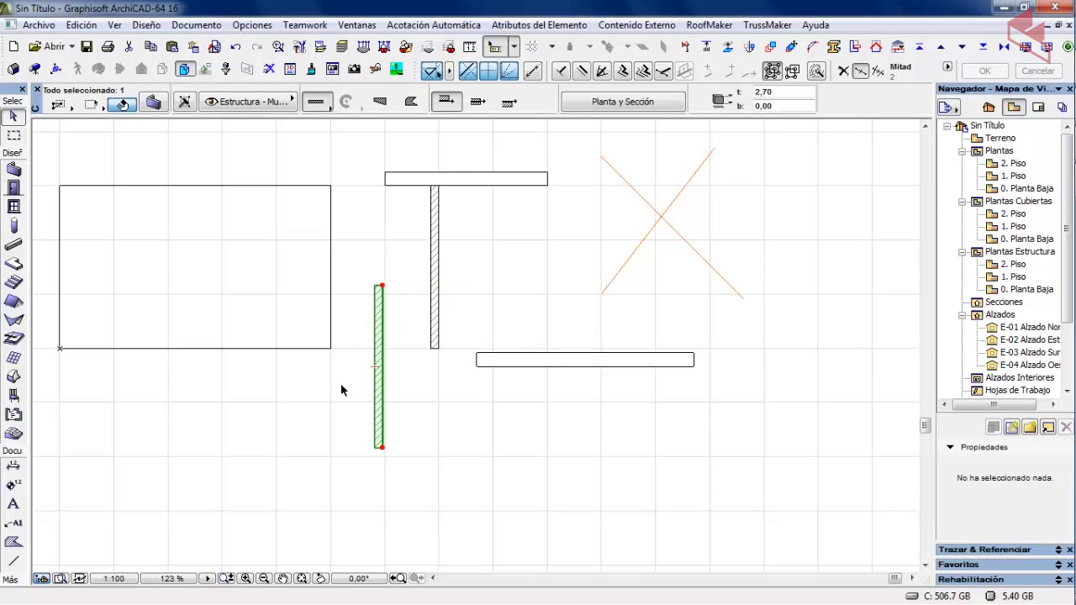
pyautogui.rightClick(417, 394)
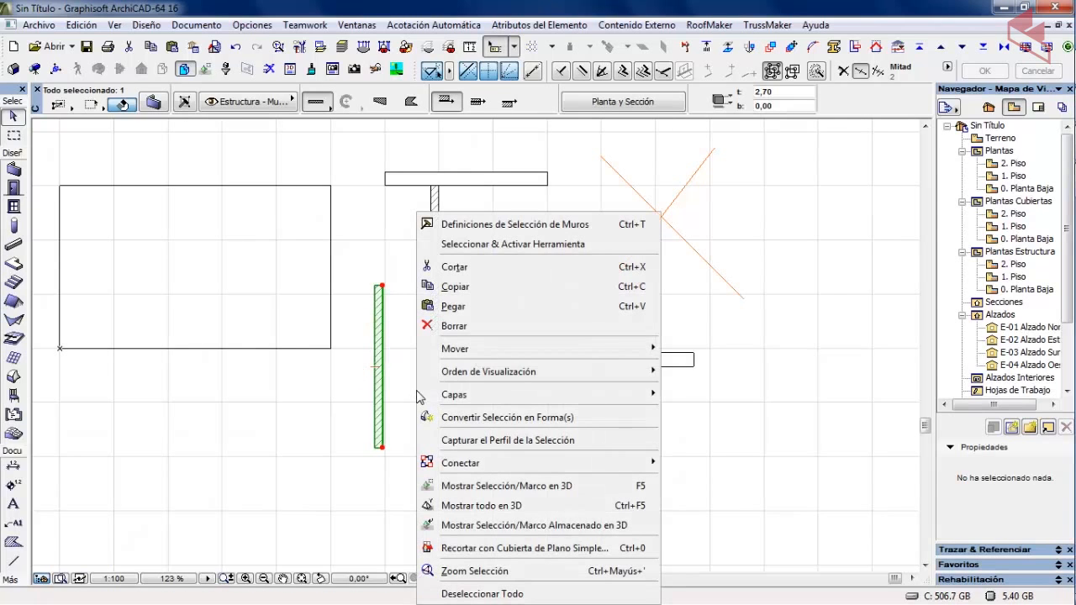
pyautogui.moveTo(488, 356)
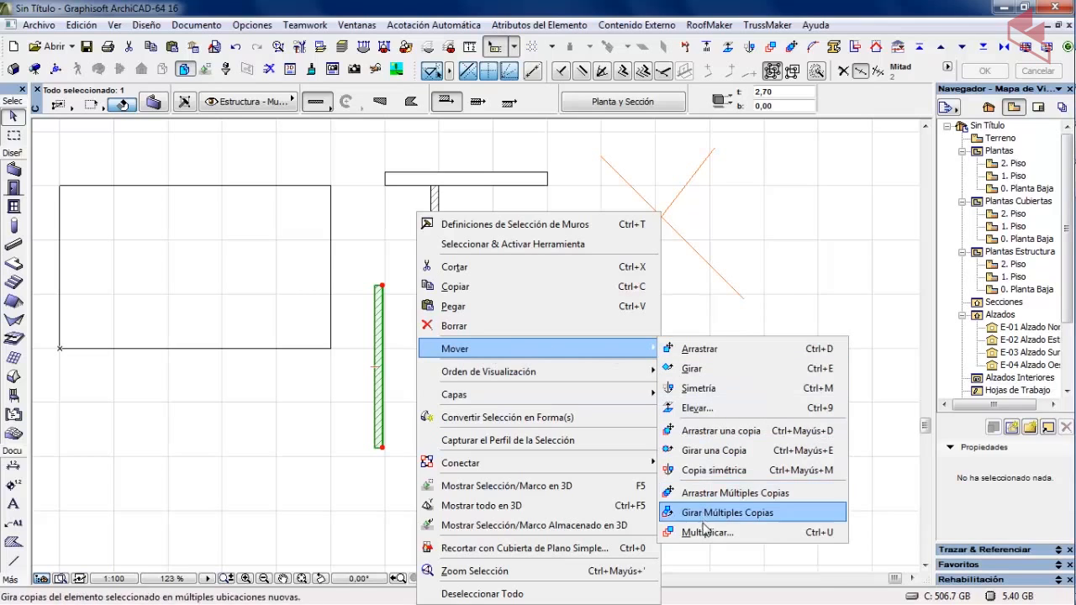
pyautogui.click(732, 492)
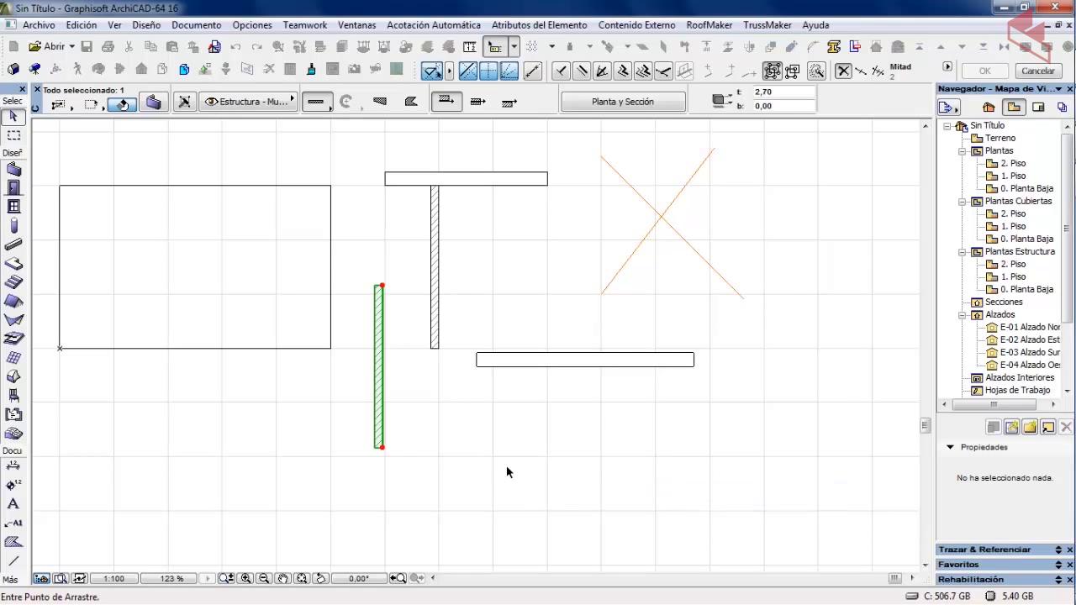
pyautogui.click(382, 449)
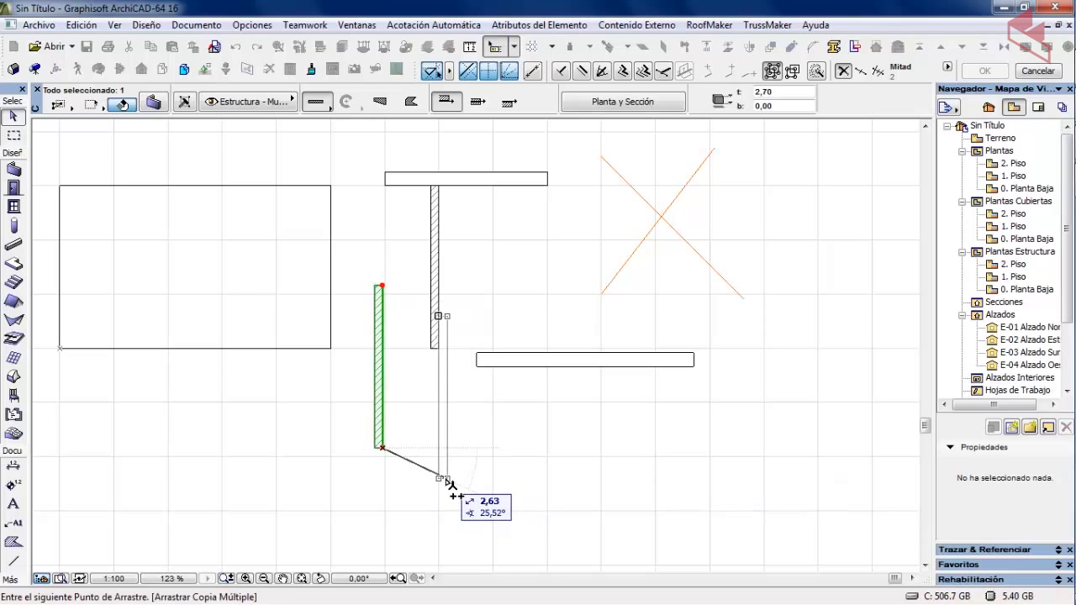
pyautogui.scroll(-2, 408, 521)
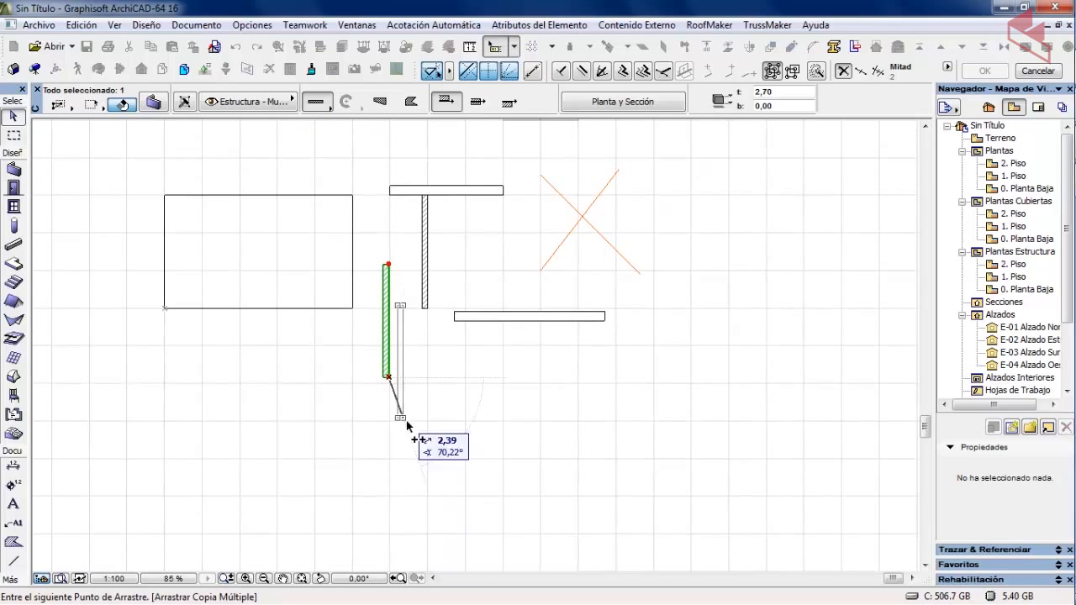
pyautogui.click(409, 426)
pyautogui.click(458, 468)
pyautogui.click(543, 464)
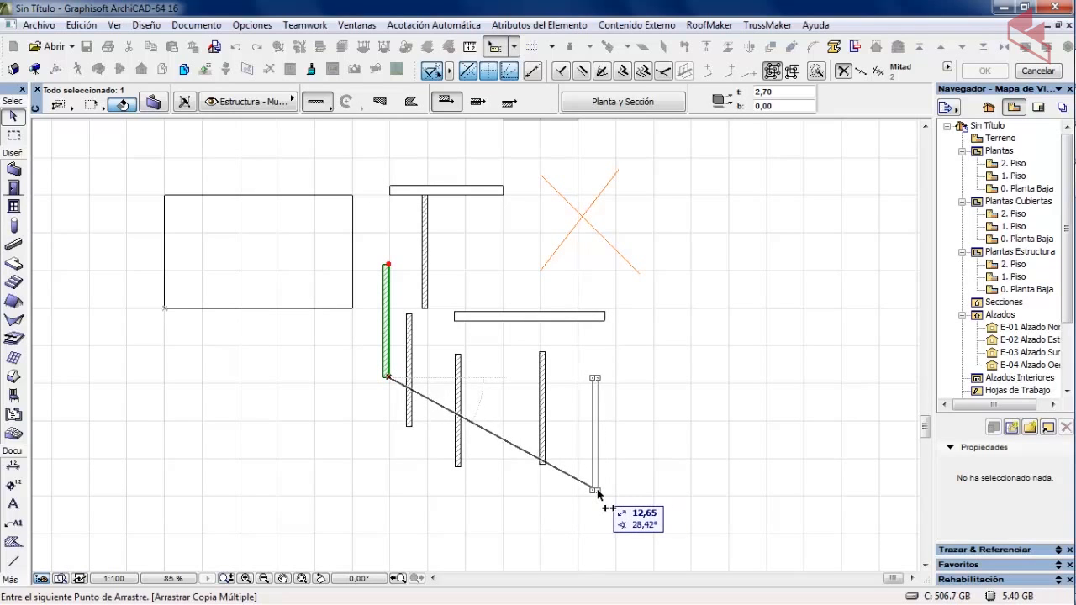
pyautogui.press('Escape')
pyautogui.click(335, 468)
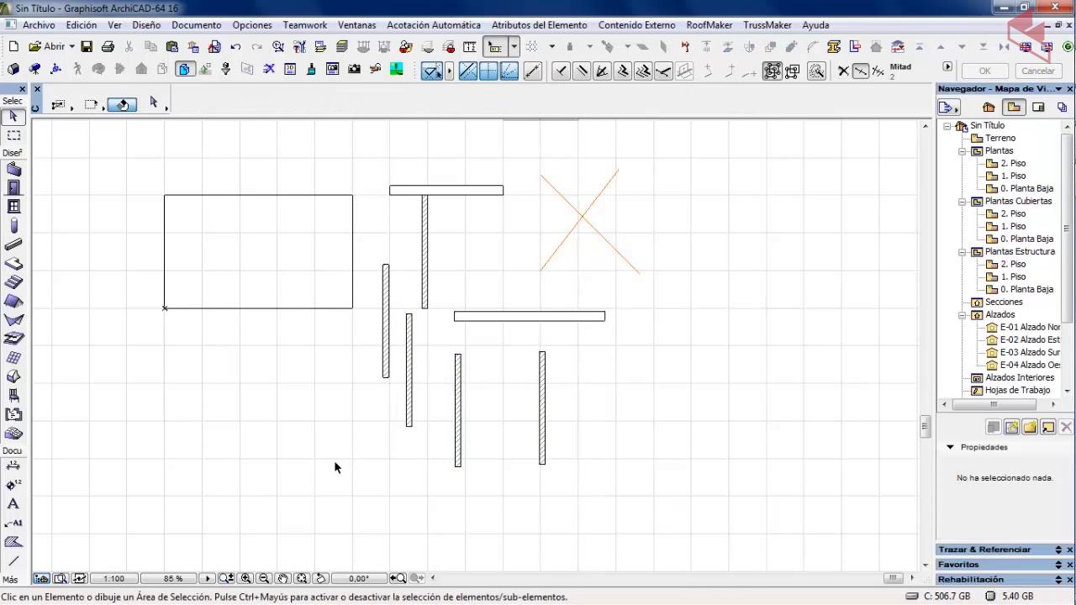
# Pick up the rightmost hatched wall's parameters and try a new wall beside it with the parallel constraint, then cancel it
pyautogui.scroll(-1, 364, 411)
pyautogui.moveTo(418, 373); pyautogui.dragTo(404, 428, button='middle')
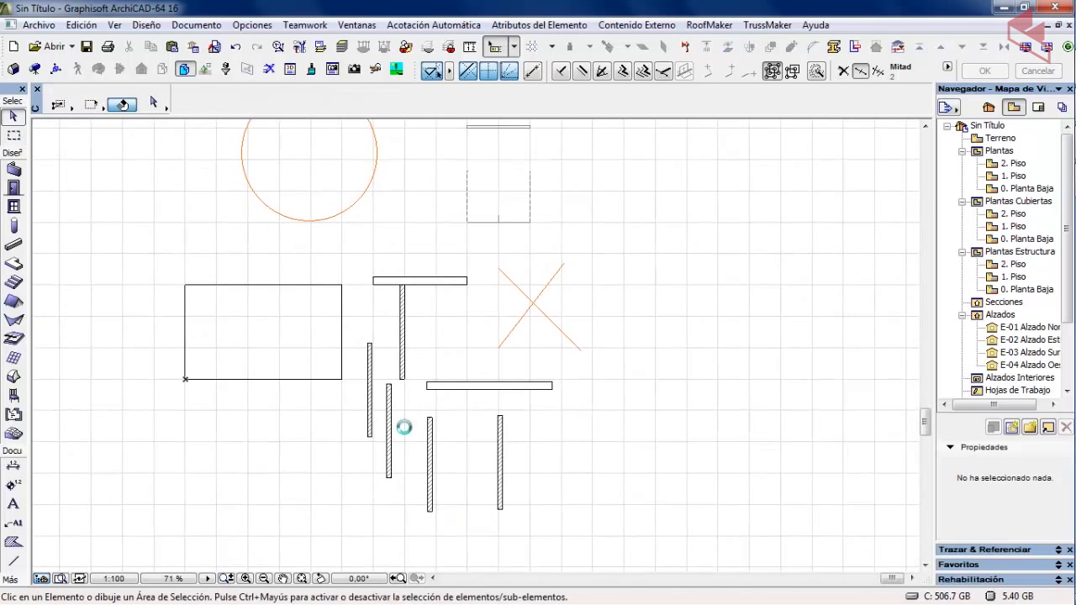
pyautogui.scroll(2, 400, 472)
pyautogui.moveTo(490, 463); pyautogui.dragTo(447, 418, button='middle')
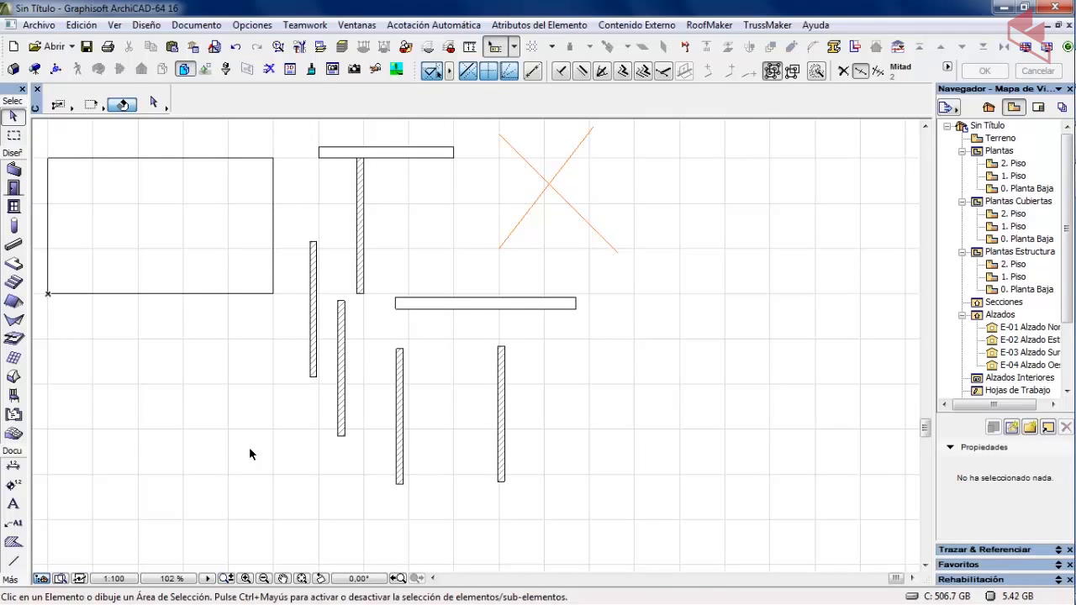
pyautogui.keyDown('alt'); pyautogui.click(506, 375); pyautogui.keyUp('alt')
pyautogui.scroll(-2, 443, 373)
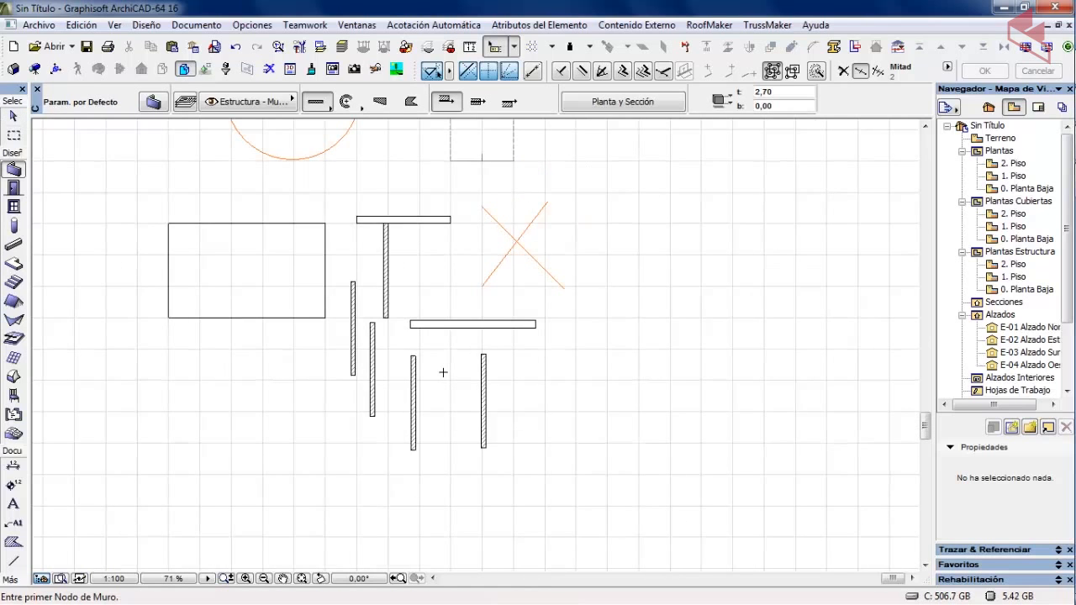
pyautogui.scroll(4, 443, 373)
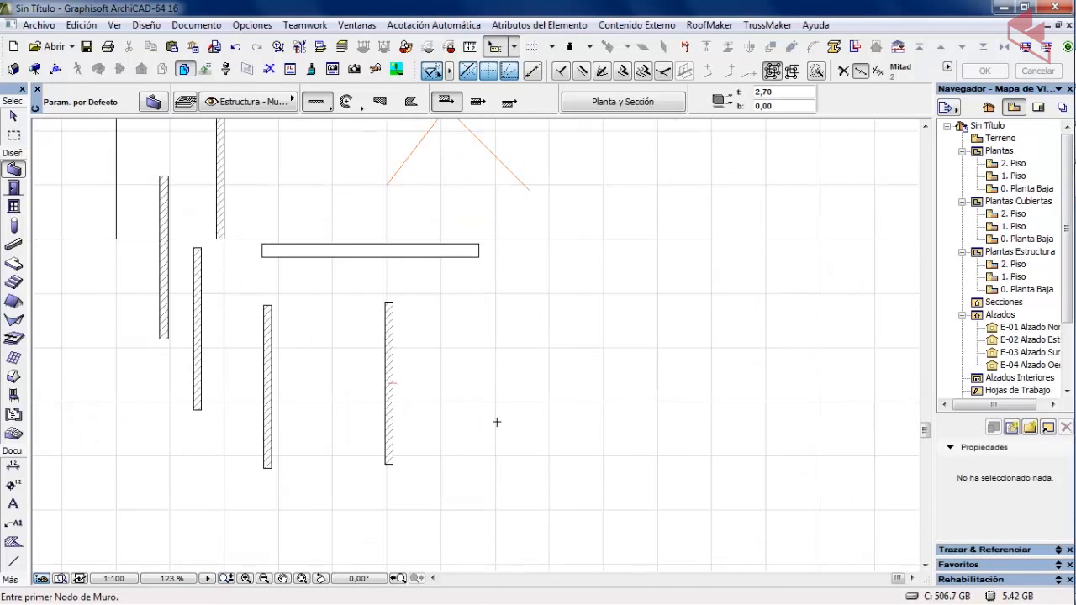
pyautogui.click(520, 429)
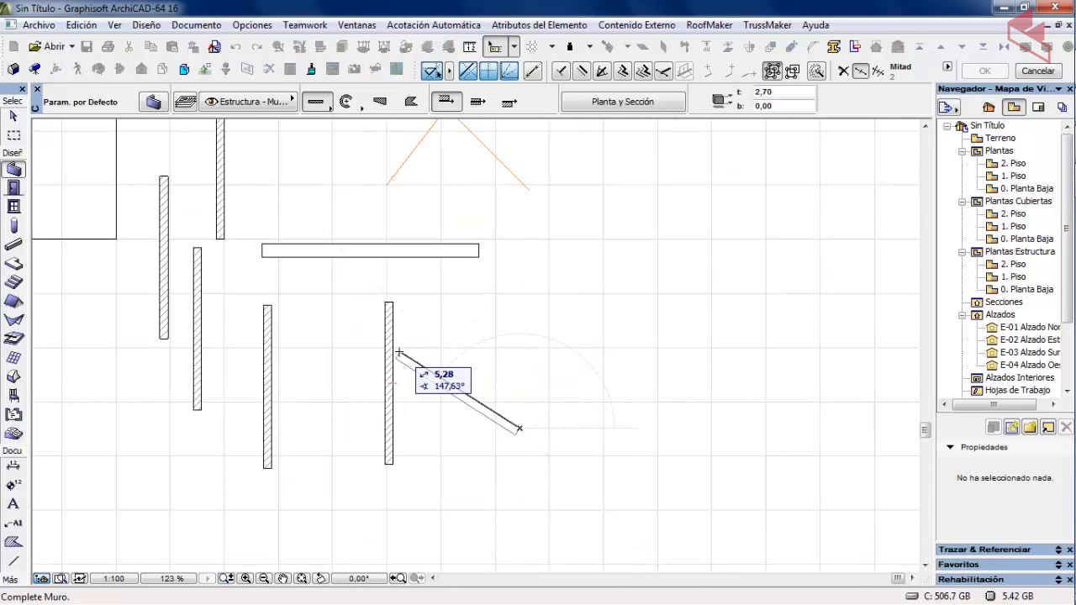
pyautogui.click(582, 71)
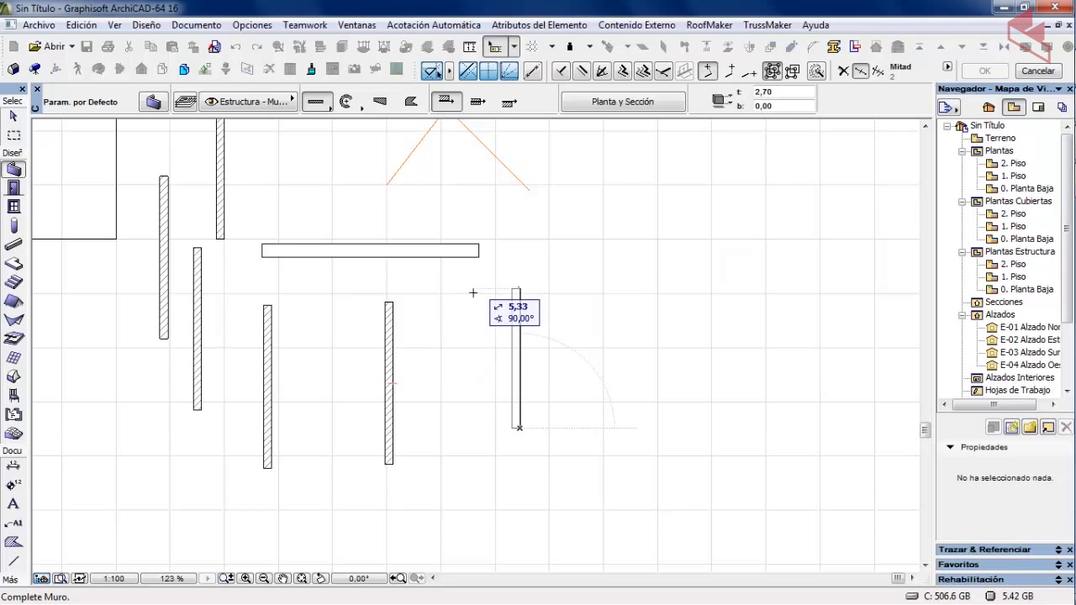
pyautogui.press('Escape')
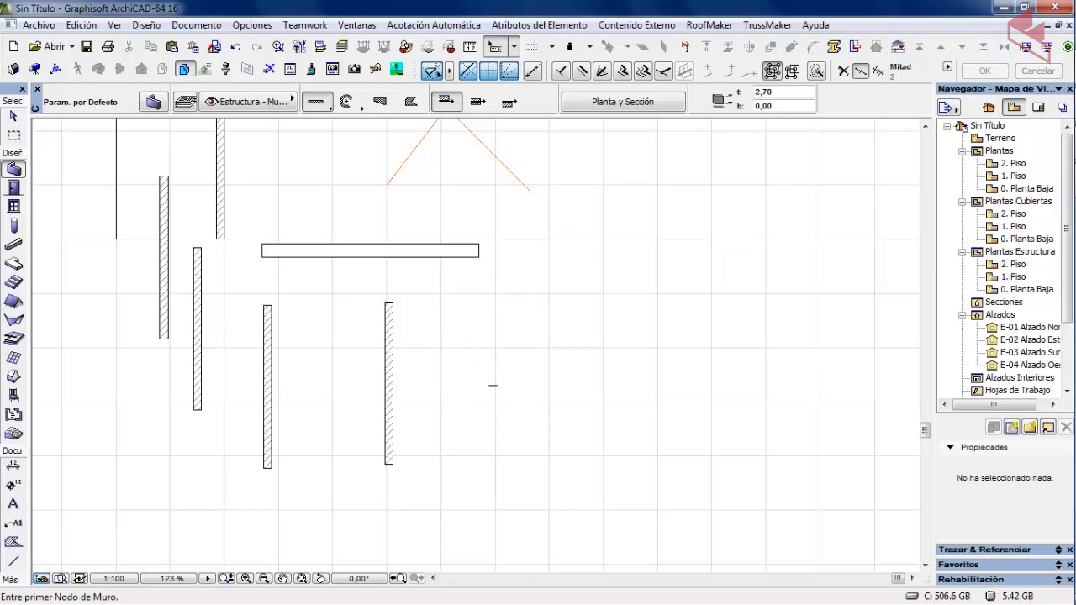
# Try a new wall constrained perpendicular to the rightmost hatched wall, starting to its right, and cancel it
pyautogui.click(523, 404)
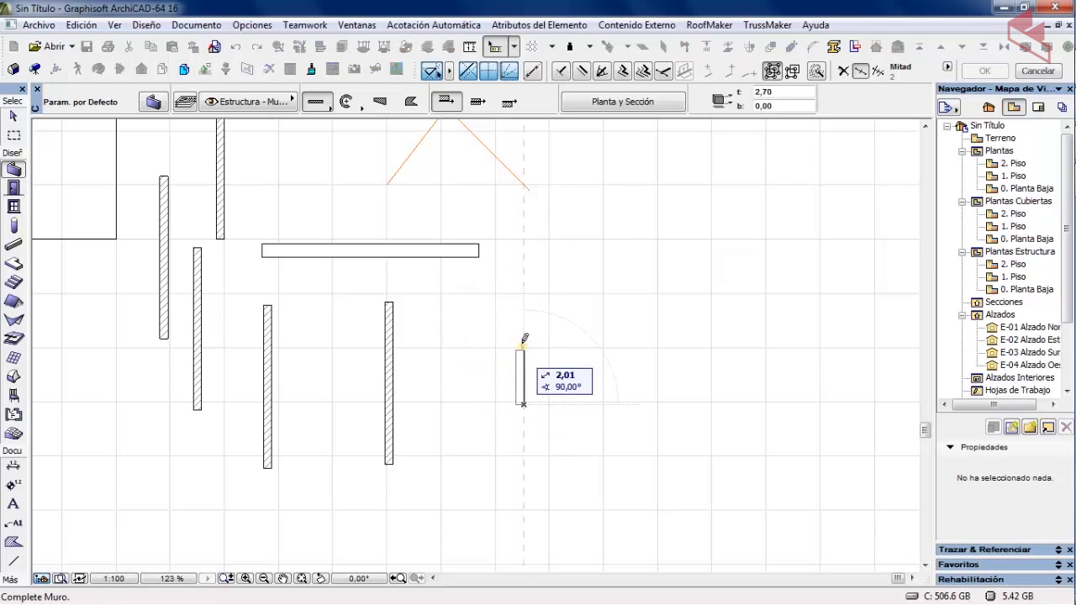
pyautogui.click(562, 72)
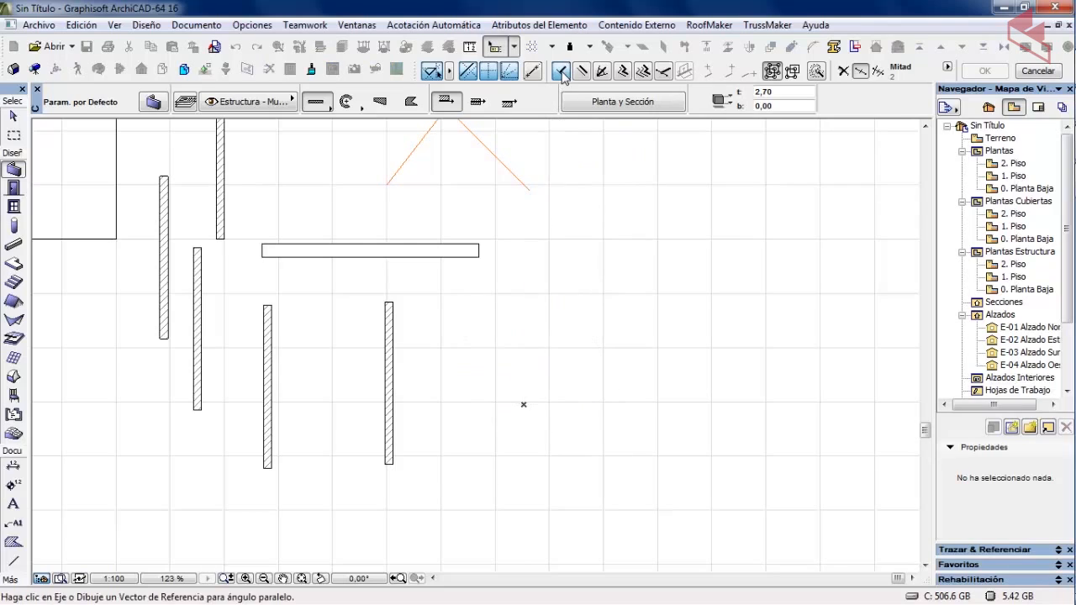
pyautogui.click(394, 368)
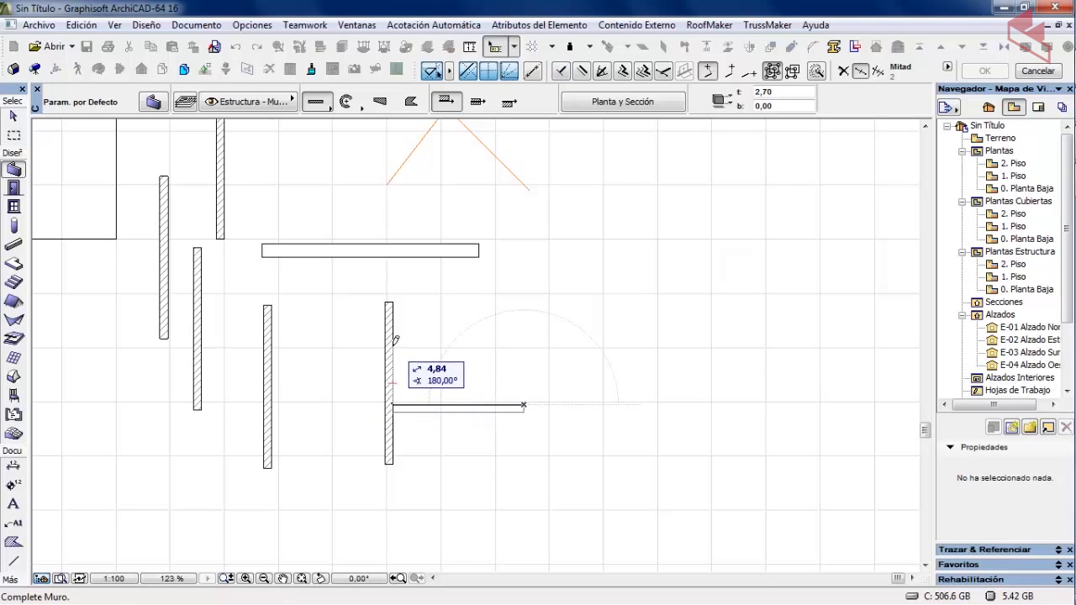
pyautogui.press('Escape')
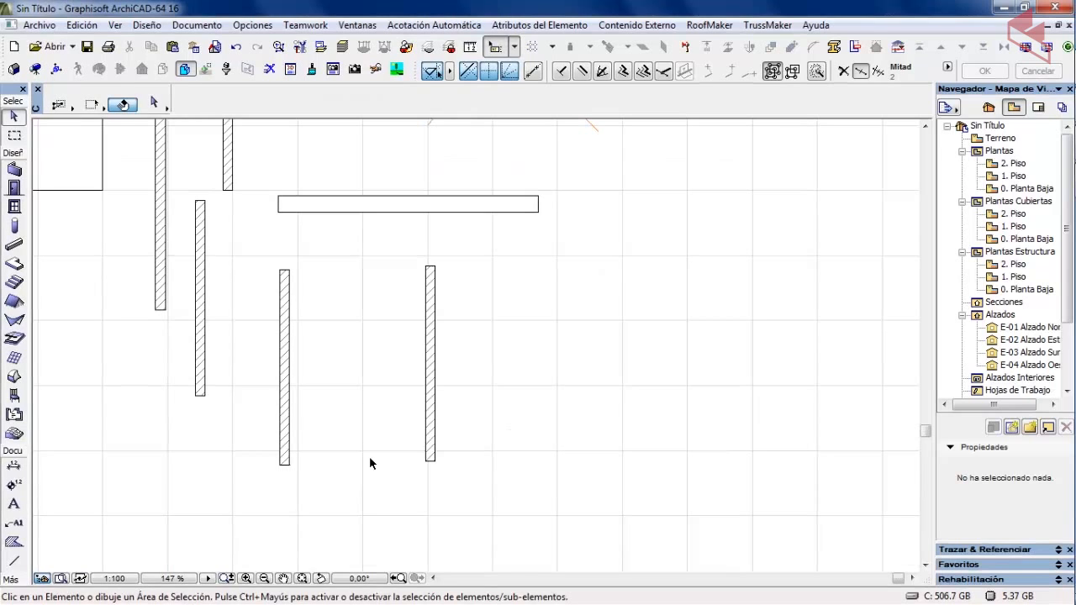
# Pick up the rightmost hatched wall's parameters and draw a diagonal wall from its lower node up to the right
pyautogui.keyDown('alt'); pyautogui.click(435, 337); pyautogui.keyUp('alt')
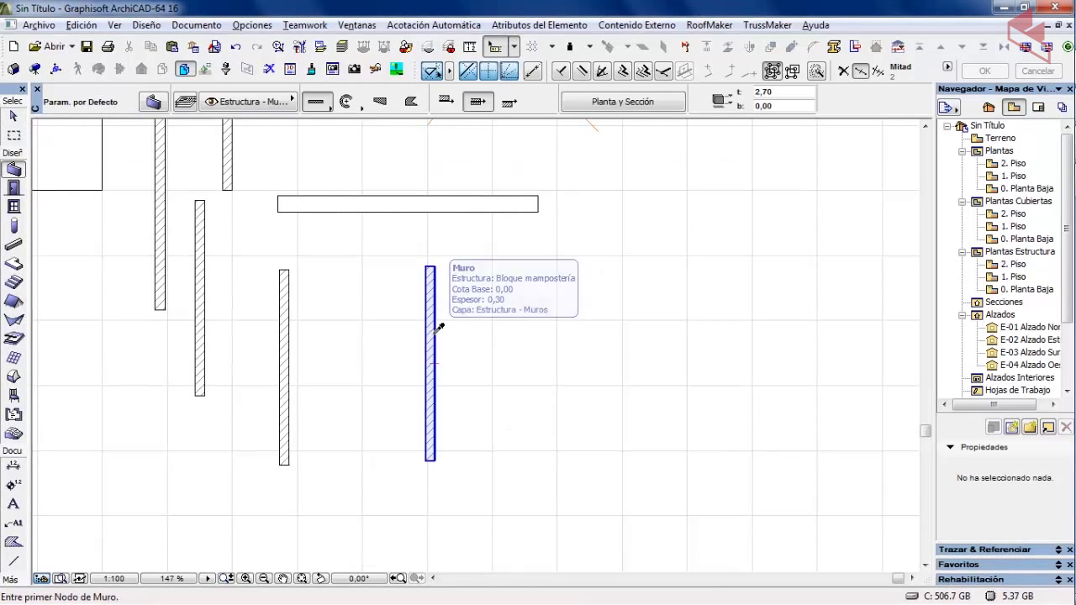
pyautogui.click(433, 459)
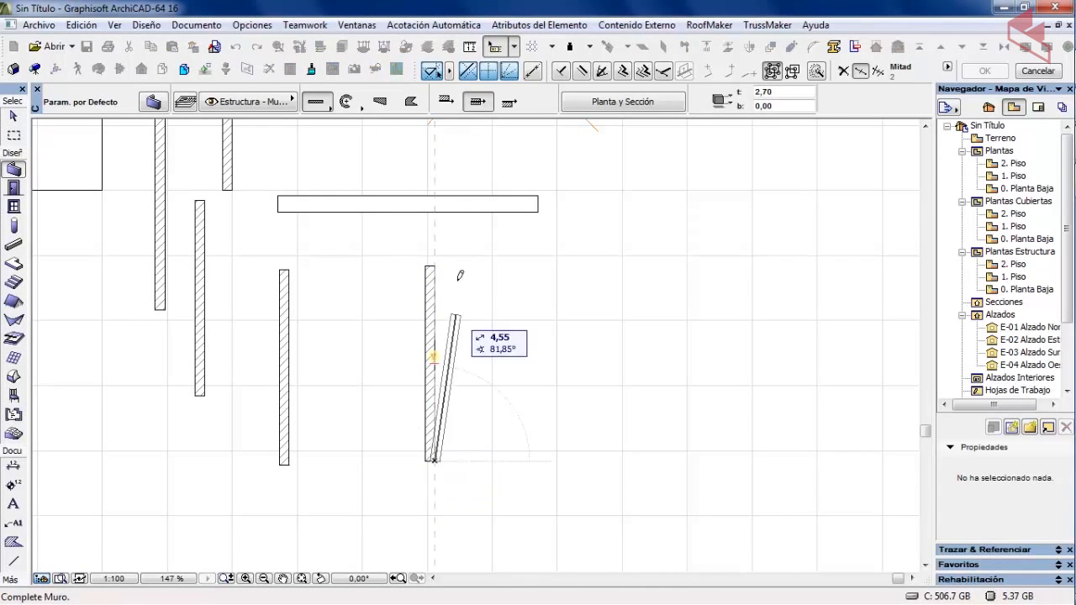
pyautogui.click(681, 265)
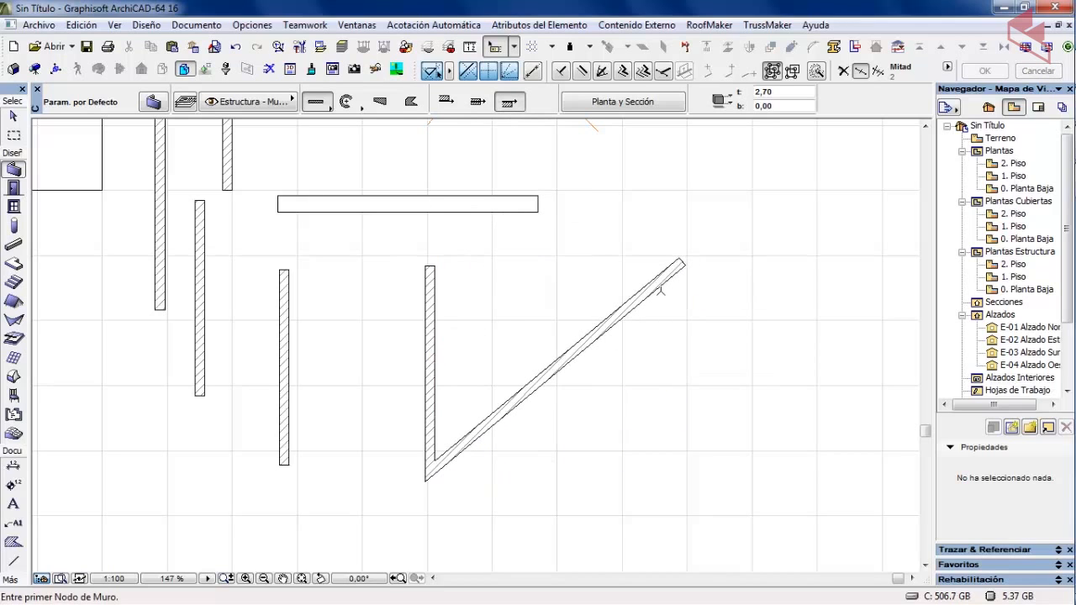
# Draw a wall with a centred reference line from the corner, along the angle bisector between the vertical and diagonal walls
pyautogui.click(477, 102)
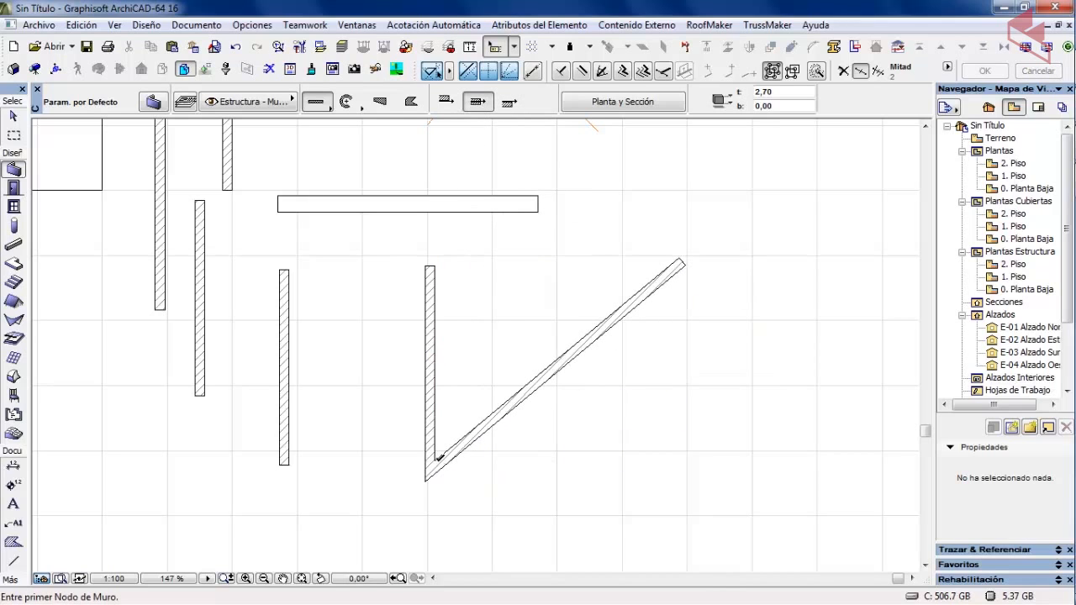
pyautogui.click(435, 459)
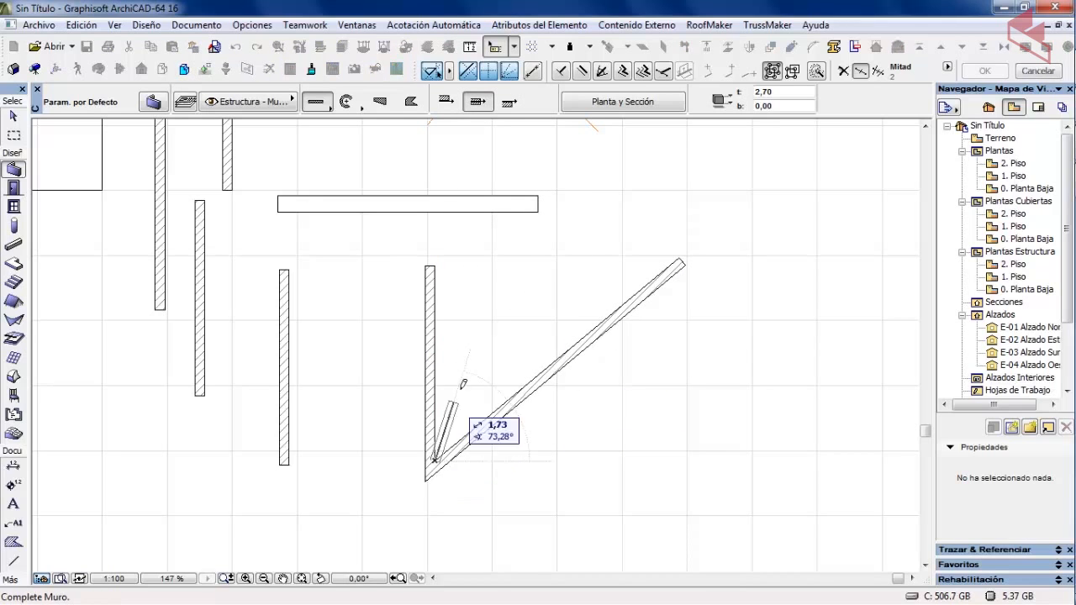
pyautogui.click(602, 71)
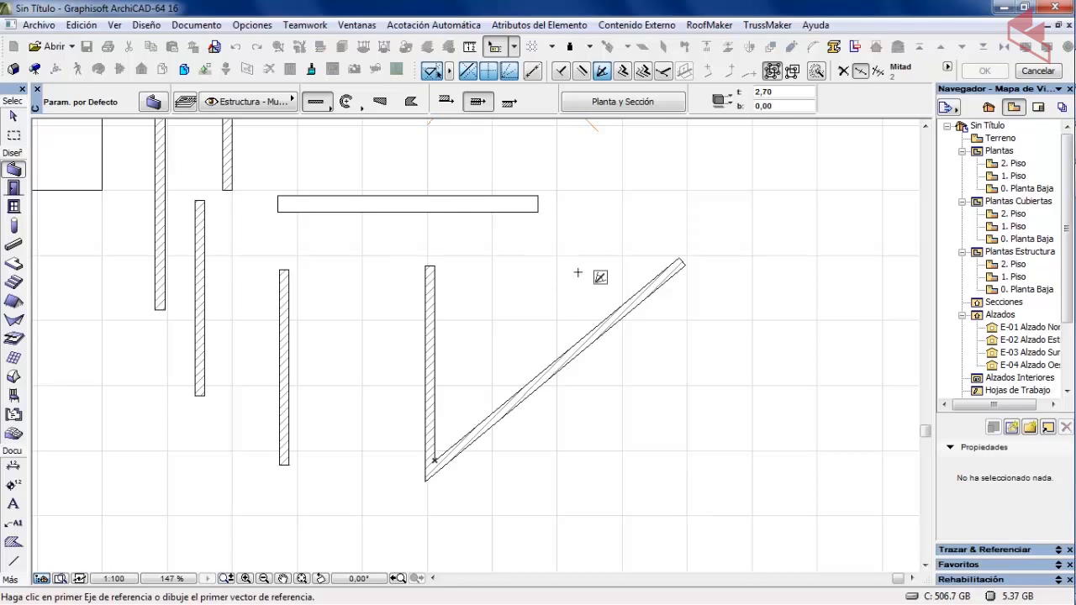
pyautogui.click(583, 338)
pyautogui.click(435, 296)
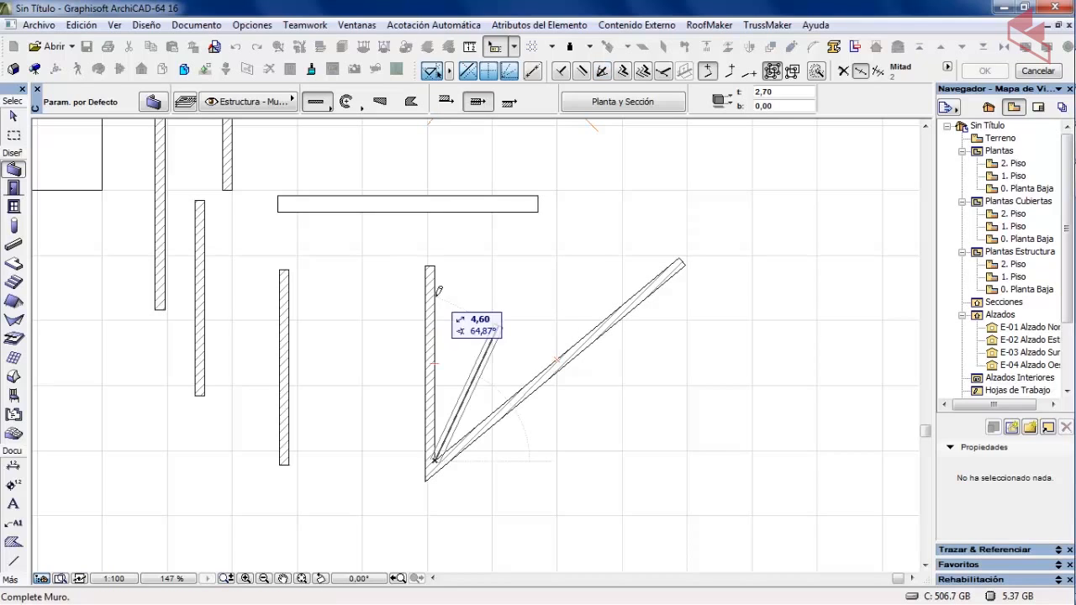
pyautogui.click(562, 260)
# Pick up the diagonal wall's parameters and draw a parallel wall offset about 2.3 m below it, using the outside reference line
pyautogui.scroll(-3, 483, 269)
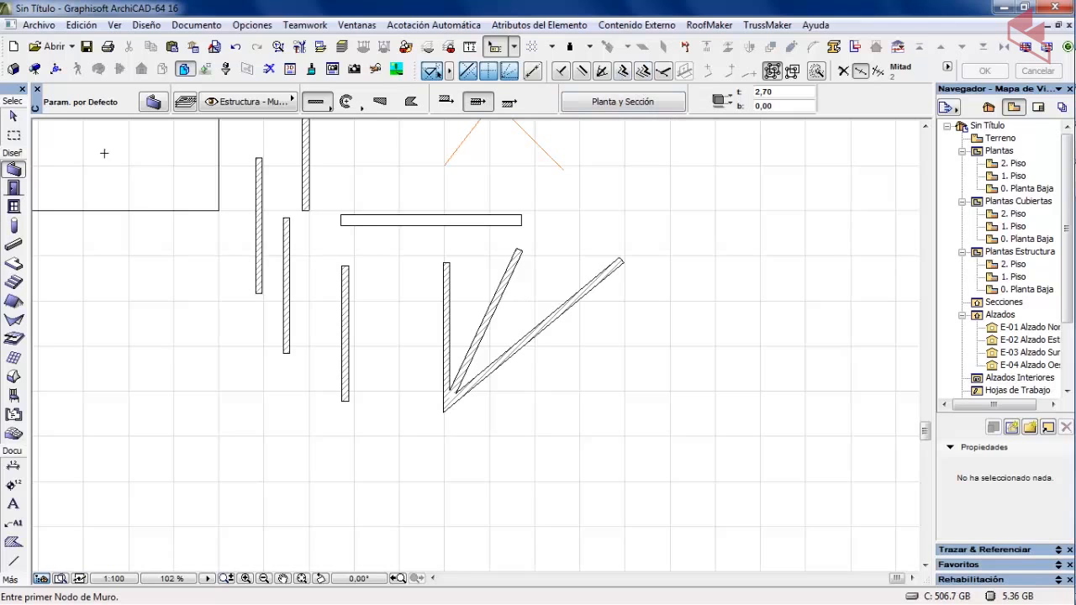
pyautogui.click(13, 117)
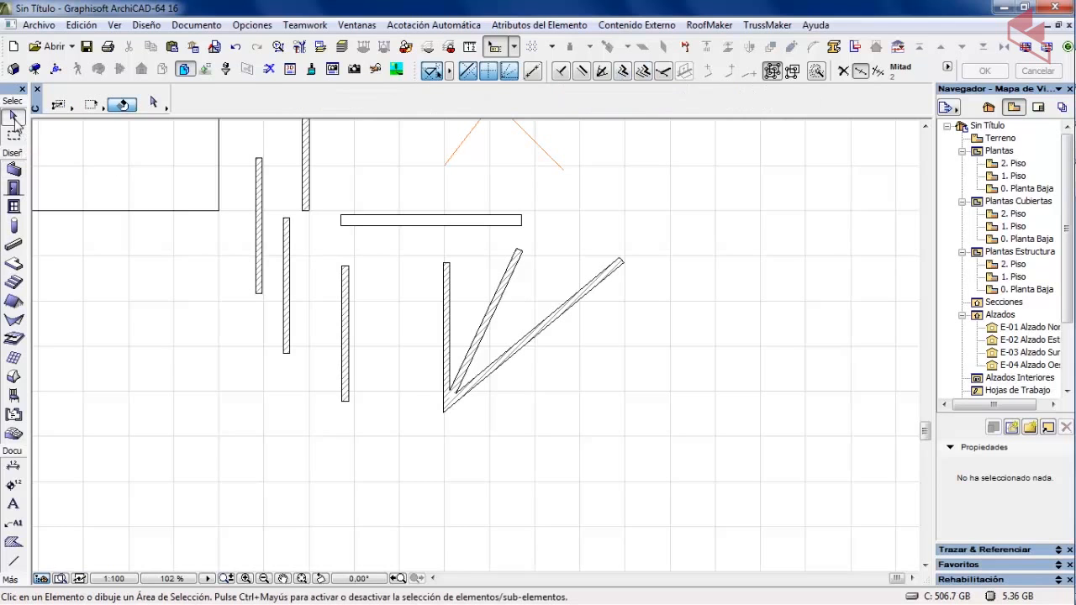
pyautogui.keyDown('alt'); pyautogui.click(509, 356); pyautogui.keyUp('alt')
pyautogui.moveTo(426, 394); pyautogui.dragTo(286, 388, button='middle')
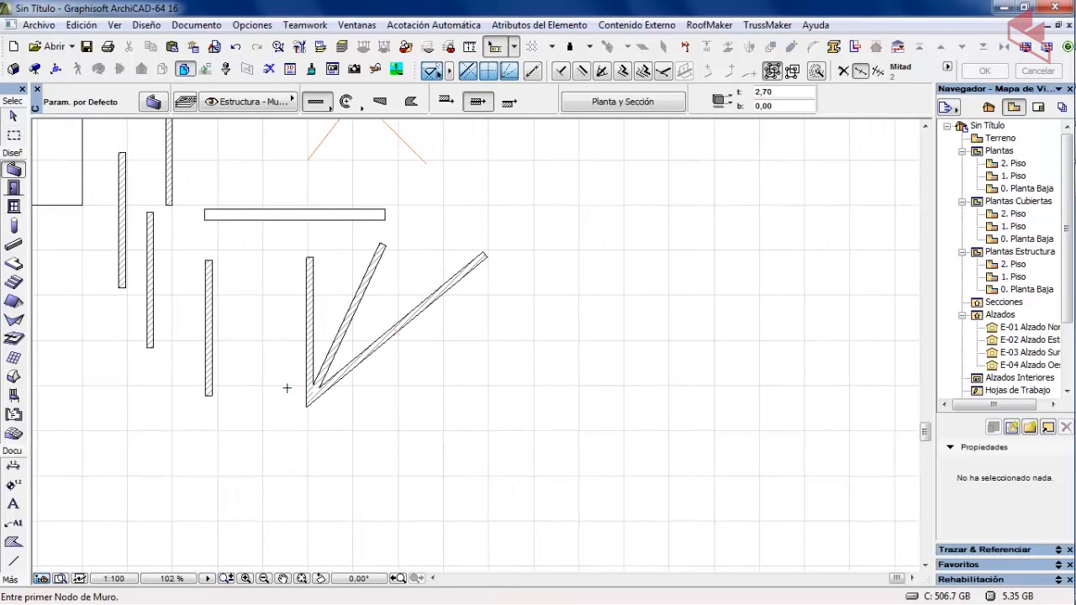
pyautogui.click(488, 253)
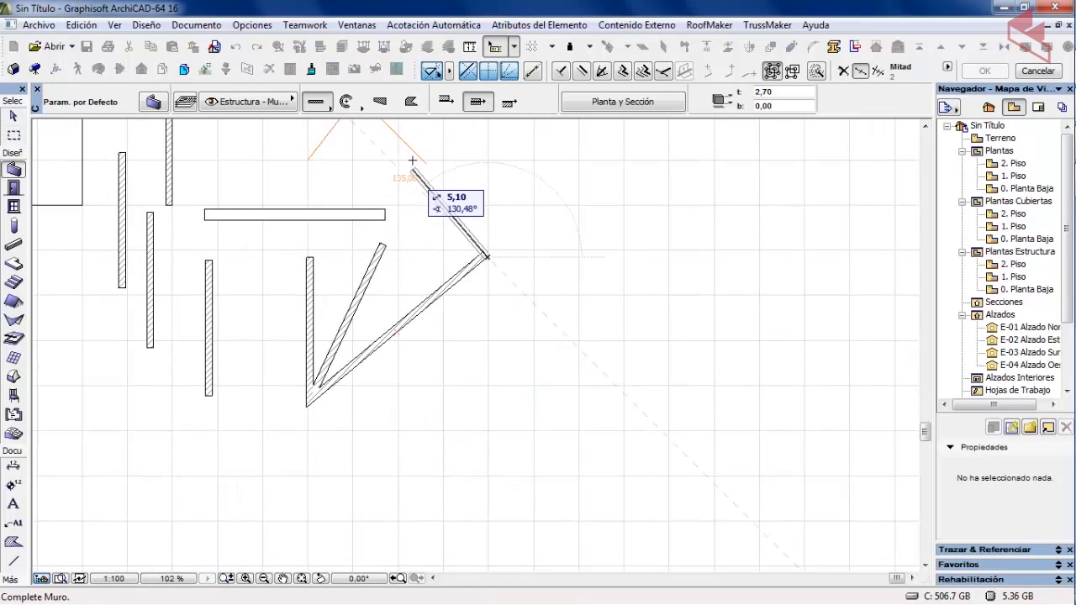
pyautogui.click(447, 101)
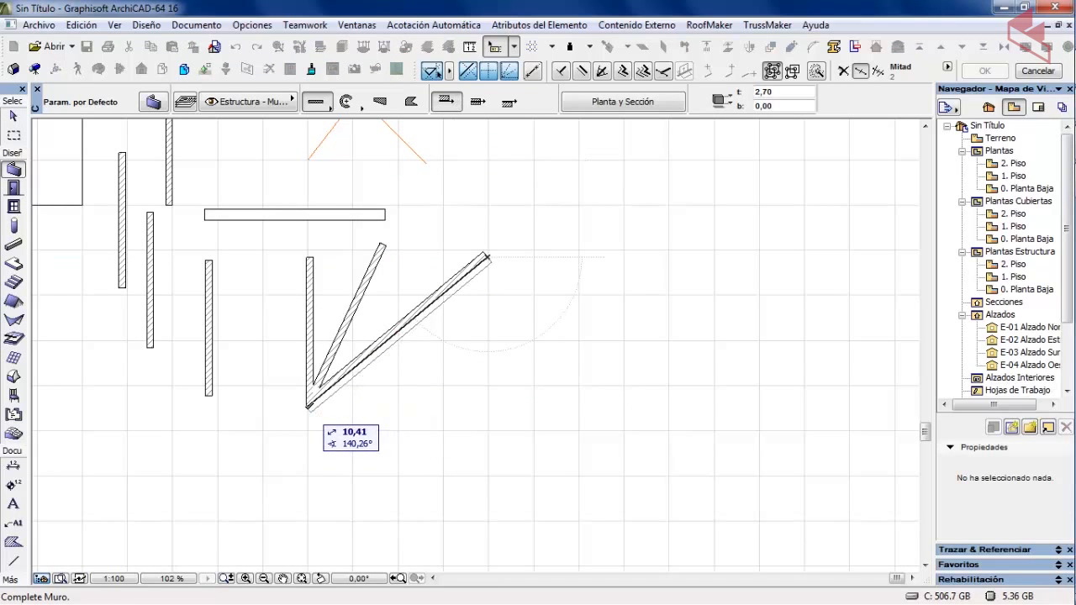
pyautogui.click(627, 72)
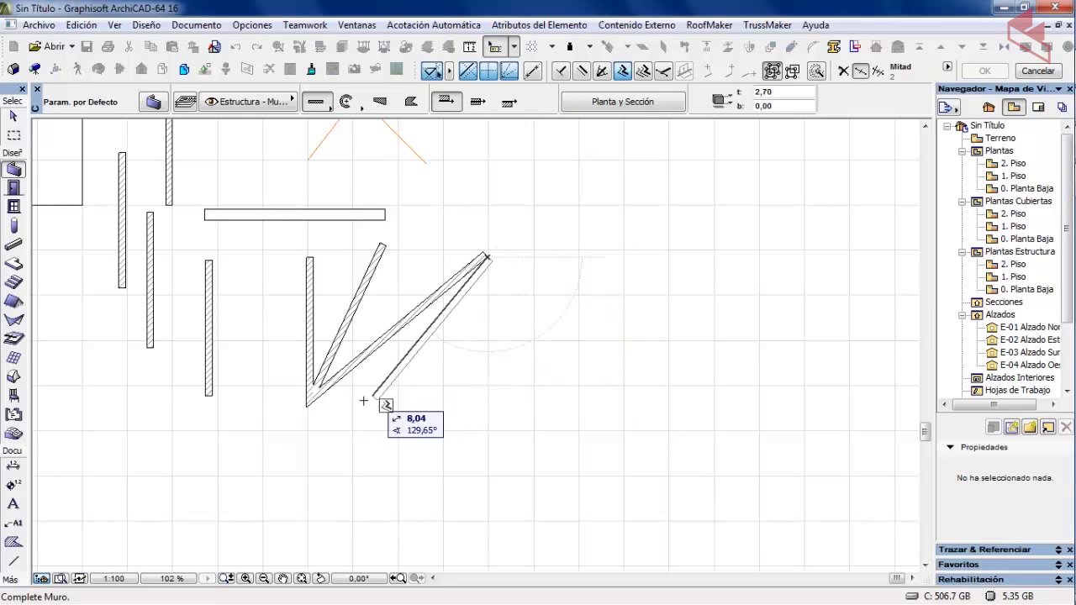
pyautogui.click(309, 408)
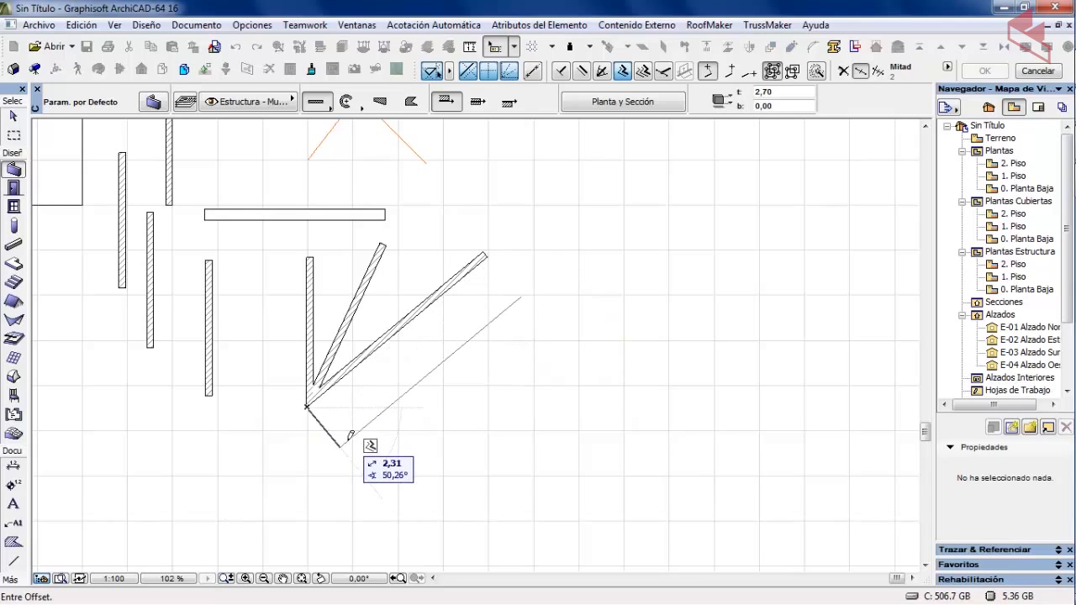
pyautogui.click(347, 444)
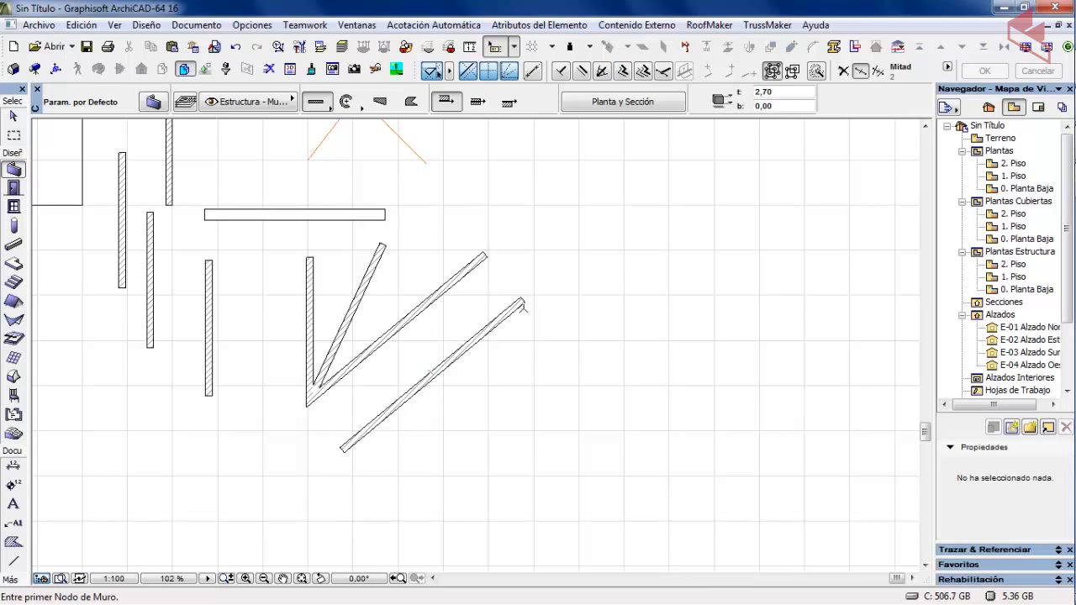
# Draw two walls parallel to the lower diagonal wall, at increasing distances below it, using the multiple offset constraint
pyautogui.click(525, 302)
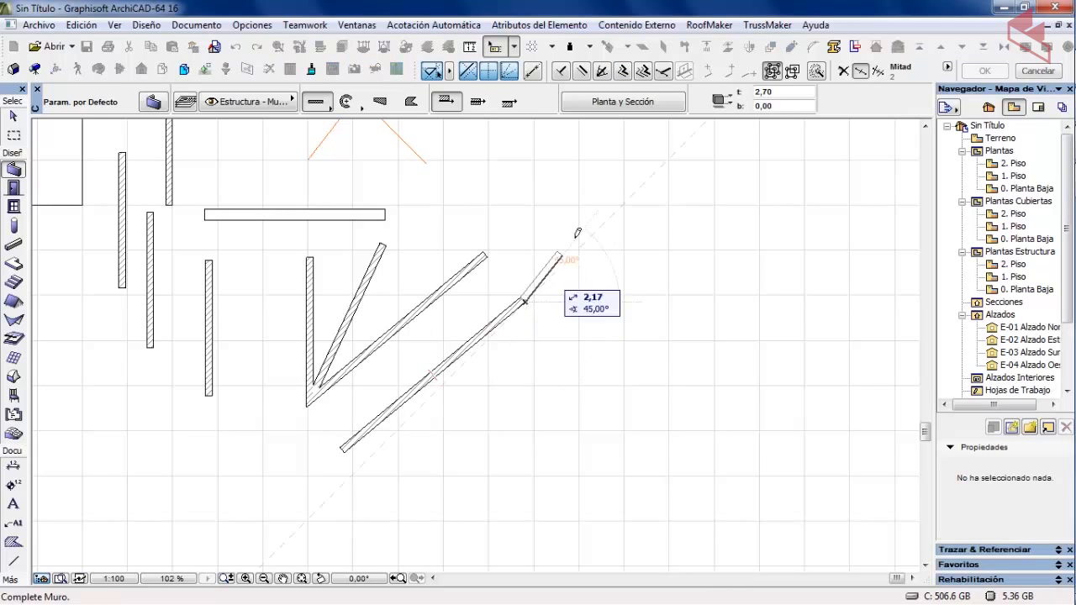
pyautogui.click(644, 70)
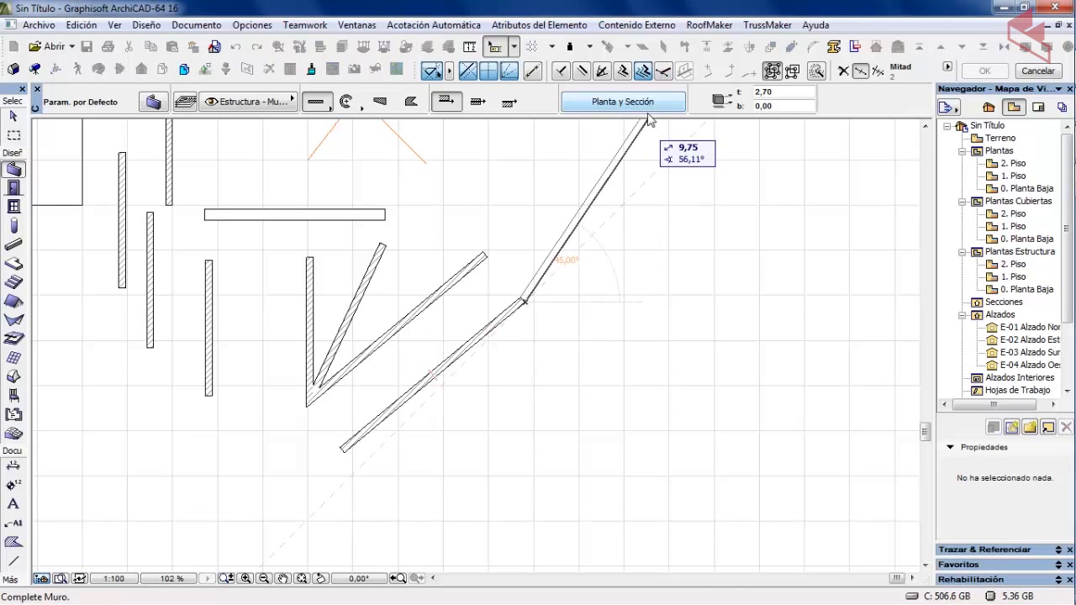
pyautogui.click(344, 448)
pyautogui.click(452, 419)
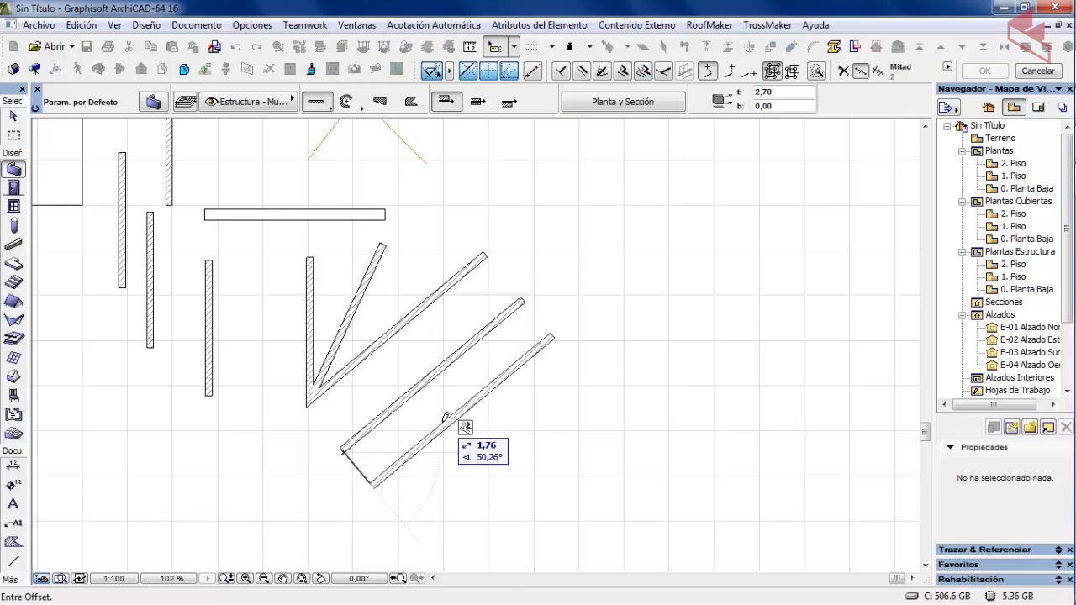
pyautogui.click(517, 462)
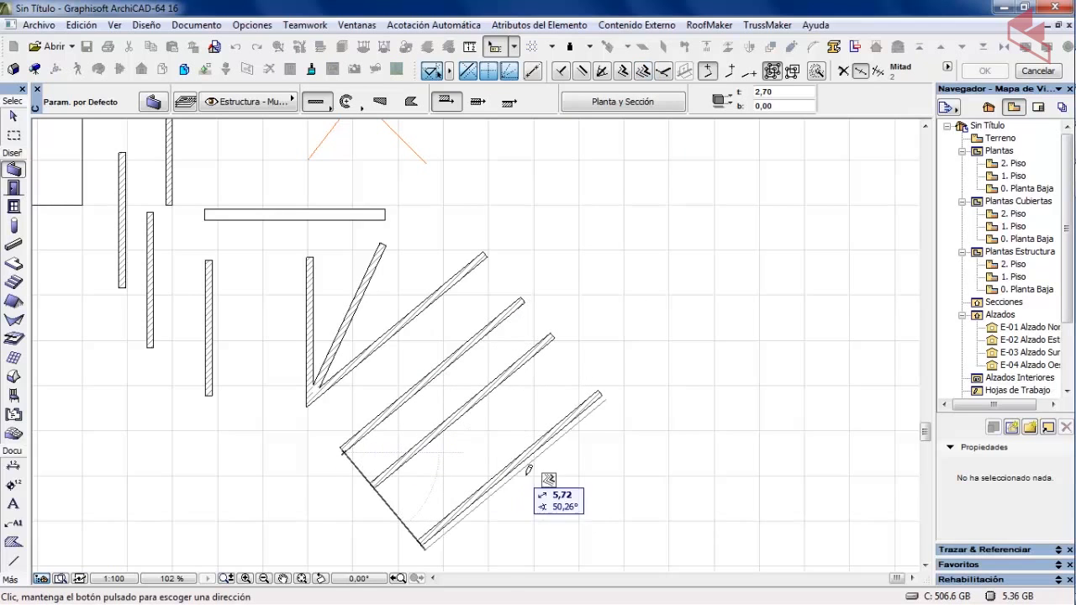
pyautogui.click(576, 477)
# Draw a long horizontal wall in the empty area to the right of the crossed orange lines
pyautogui.scroll(-2, 480, 355)
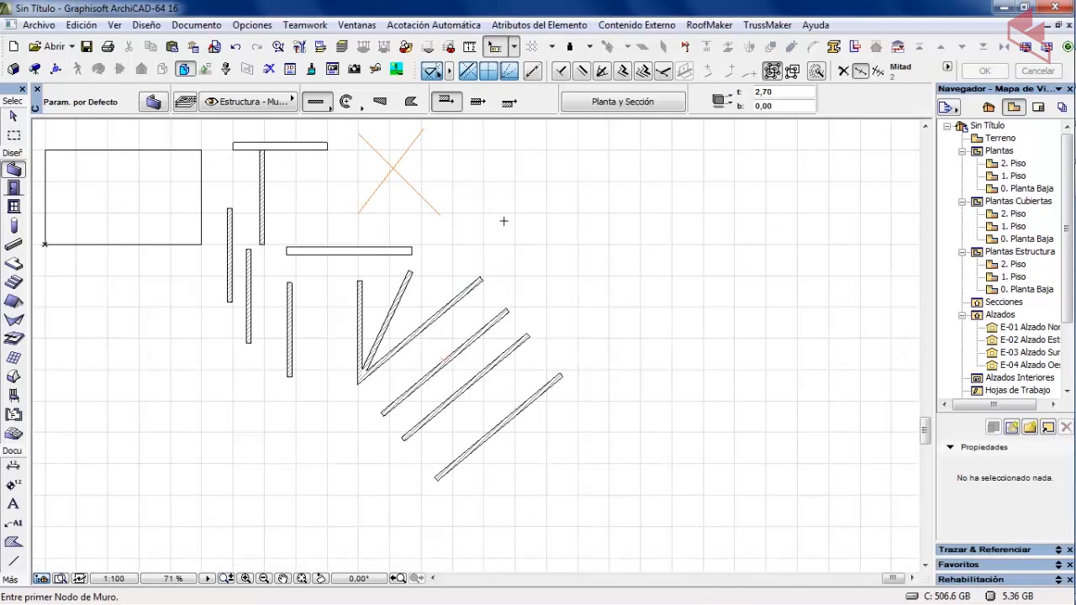
pyautogui.moveTo(520, 205); pyautogui.dragTo(500, 212, button='middle')
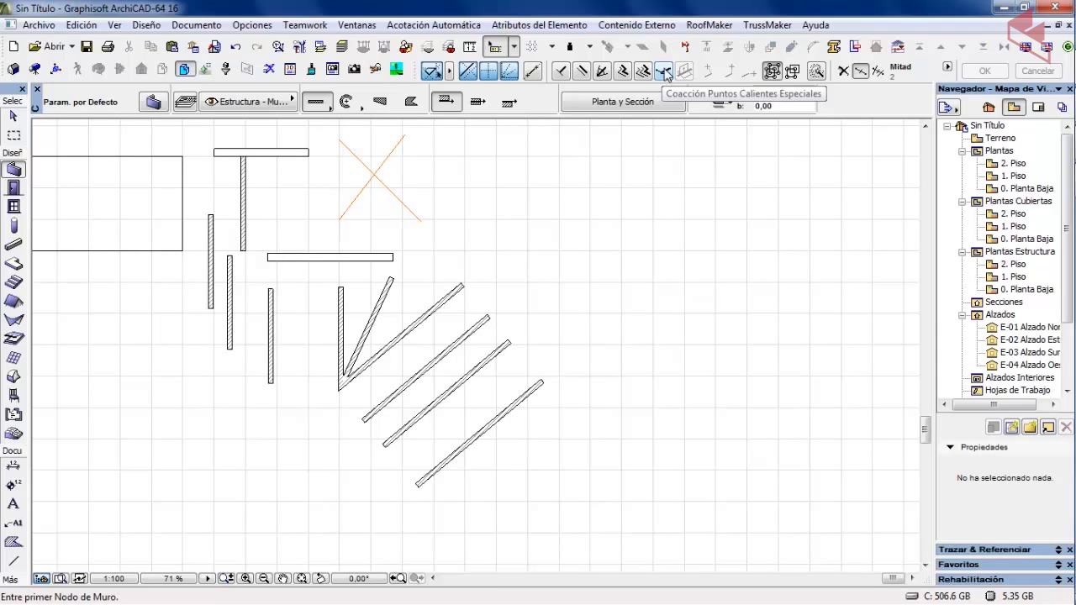
pyautogui.scroll(-1, 544, 225)
pyautogui.moveTo(511, 237); pyautogui.dragTo(367, 249, button='middle')
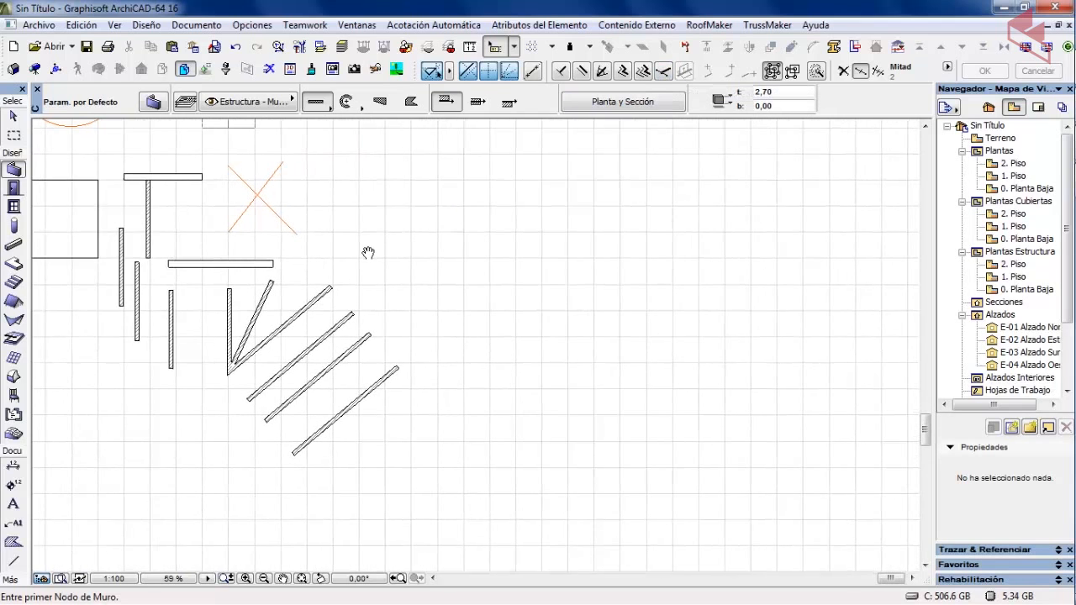
pyautogui.scroll(-1, 348, 269)
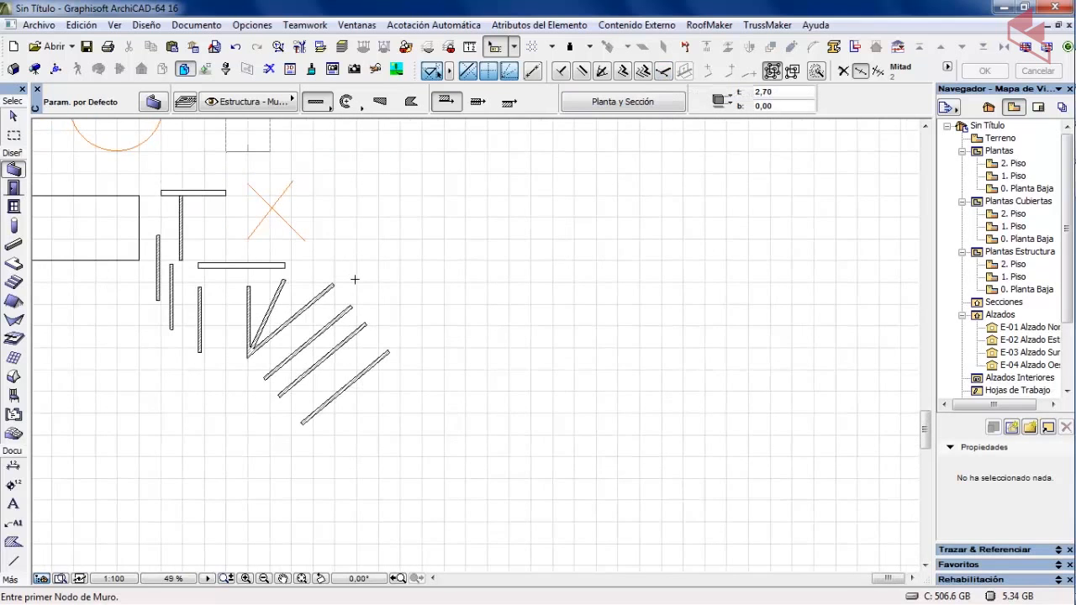
pyautogui.scroll(1, 355, 280)
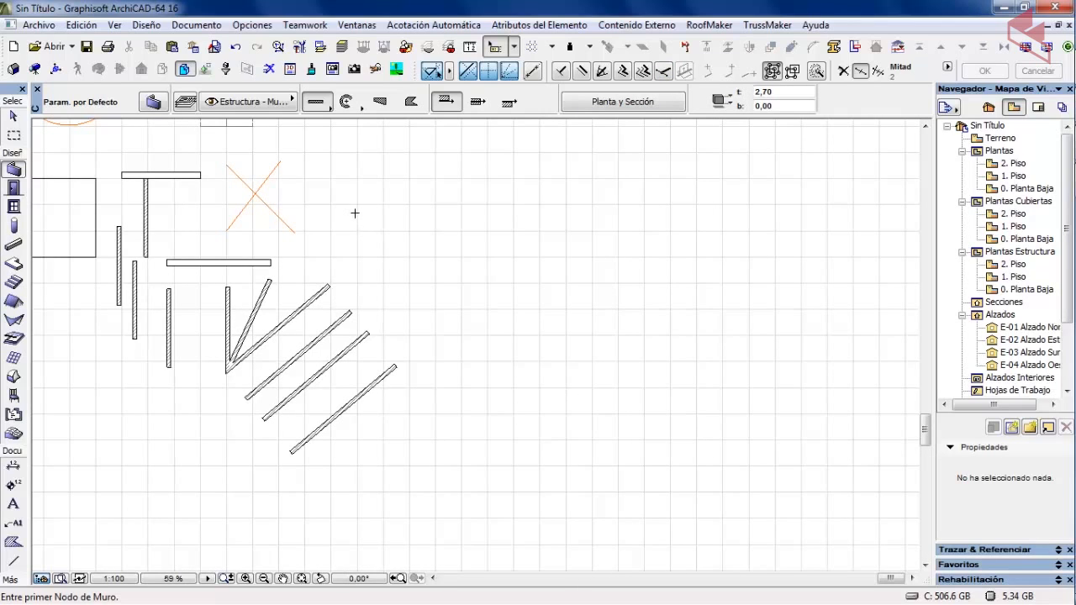
pyautogui.click(390, 209)
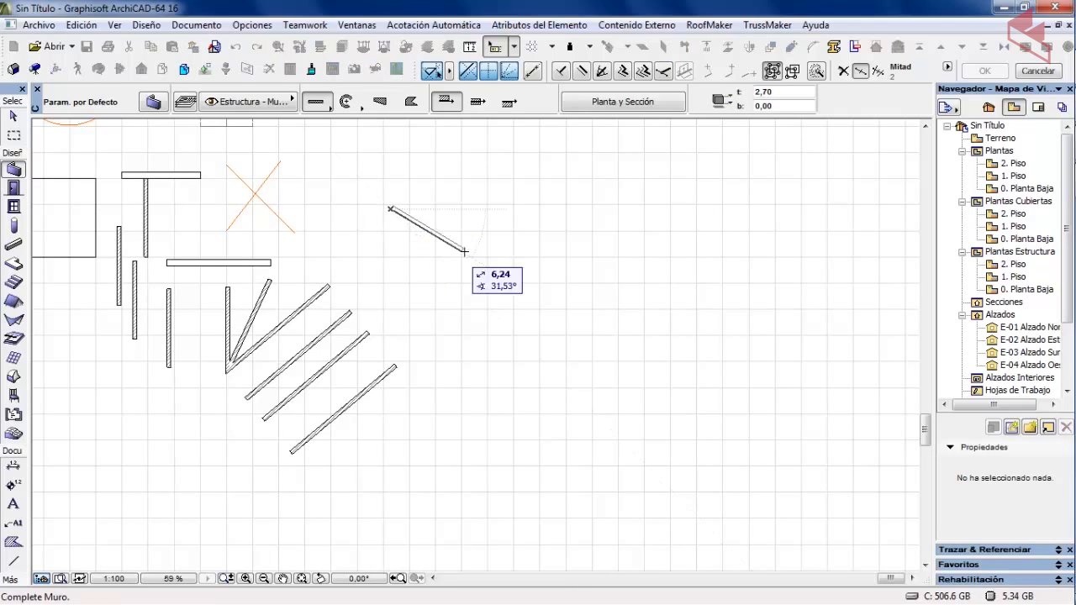
pyautogui.click(592, 208)
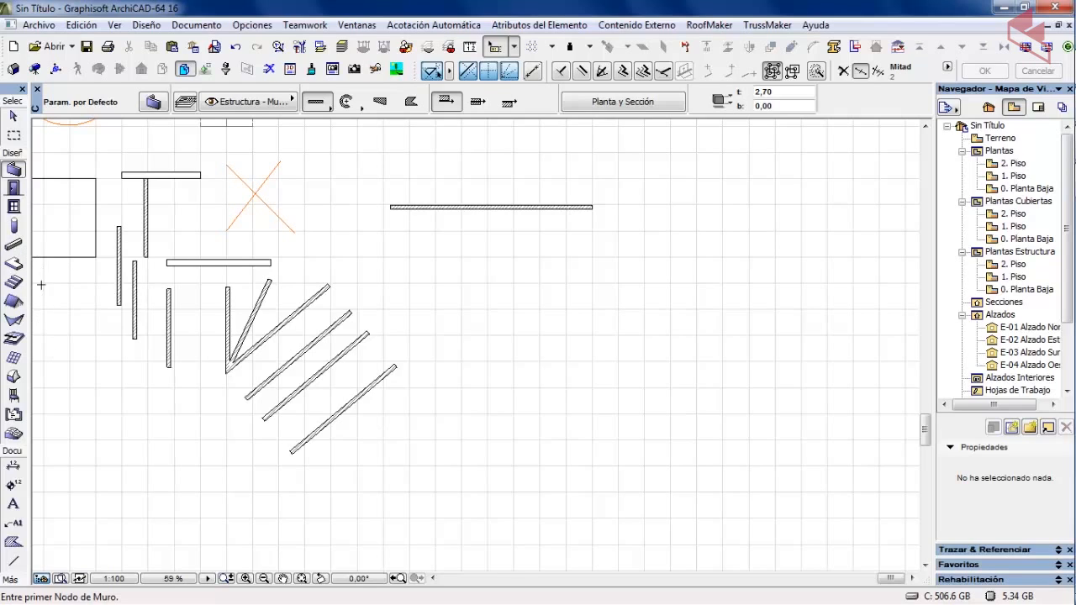
# Draw a rectangular slab below the horizontal wall, from a point on its lower edge to a corner aligned with its right end
pyautogui.click(13, 264)
pyautogui.scroll(2, 469, 227)
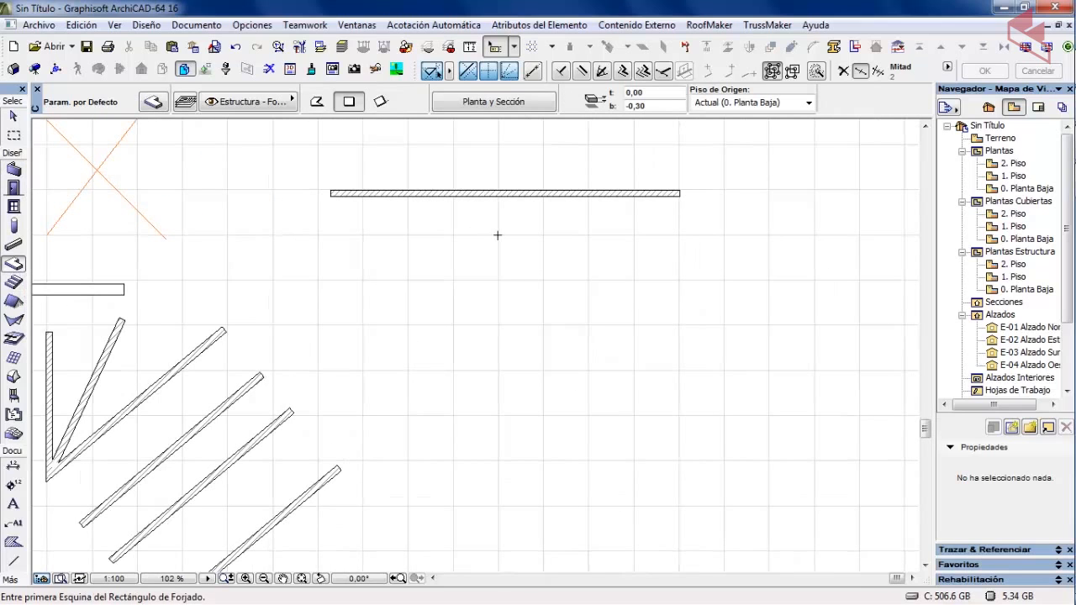
pyautogui.click(524, 196)
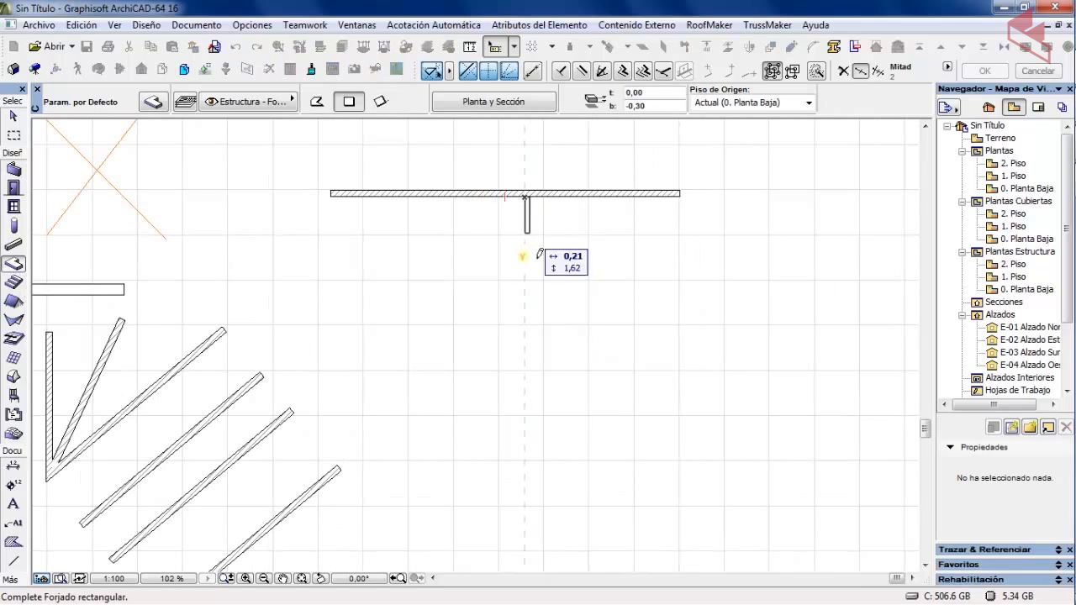
pyautogui.click(680, 398)
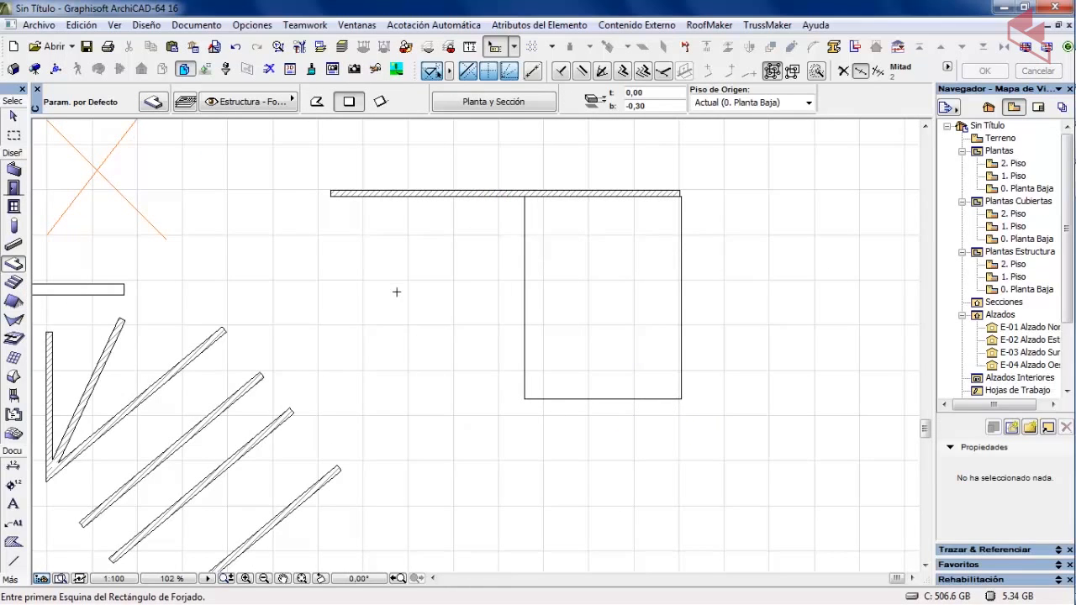
# Draw a centred-reference wall straight down from the special snap point midway between the slab's corner and the horizontal wall's left end, using picked-up diagonal wall parameters
pyautogui.scroll(1, 397, 292)
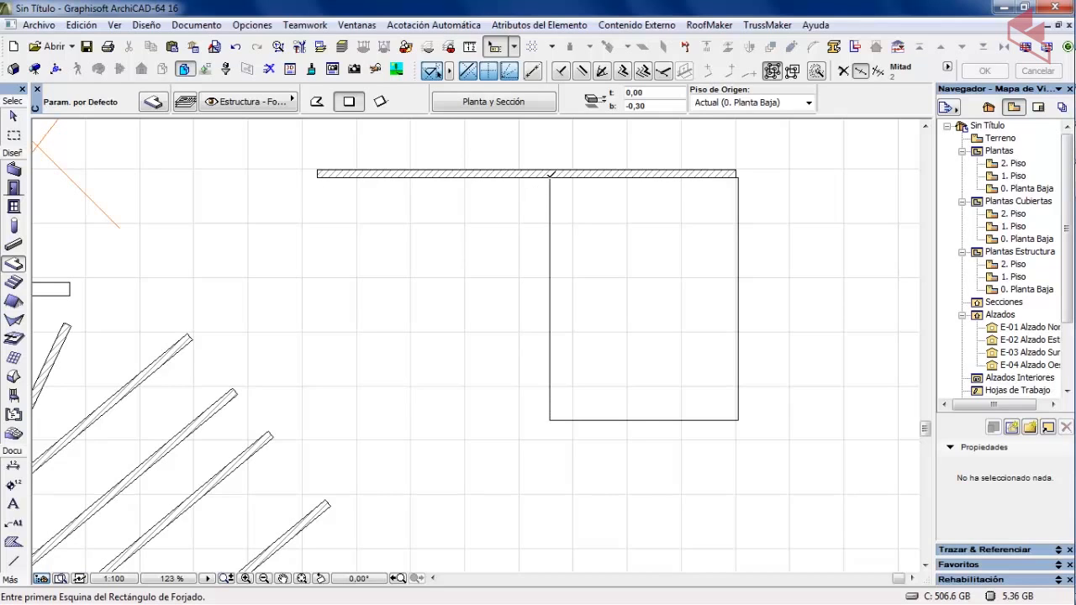
pyautogui.keyDown('alt'); pyautogui.click(230, 399); pyautogui.keyUp('alt')
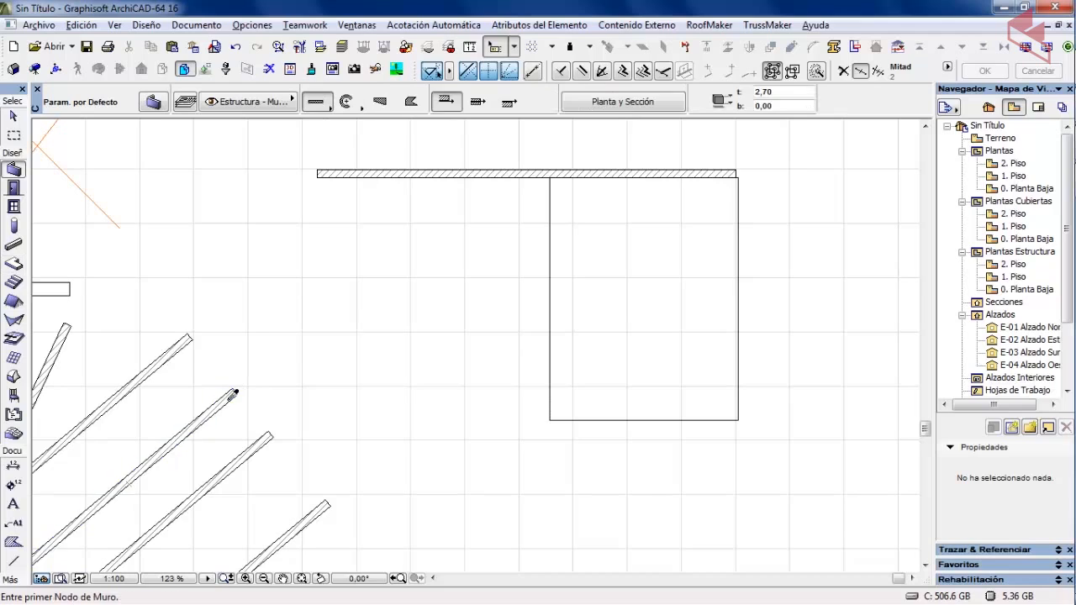
pyautogui.click(484, 106)
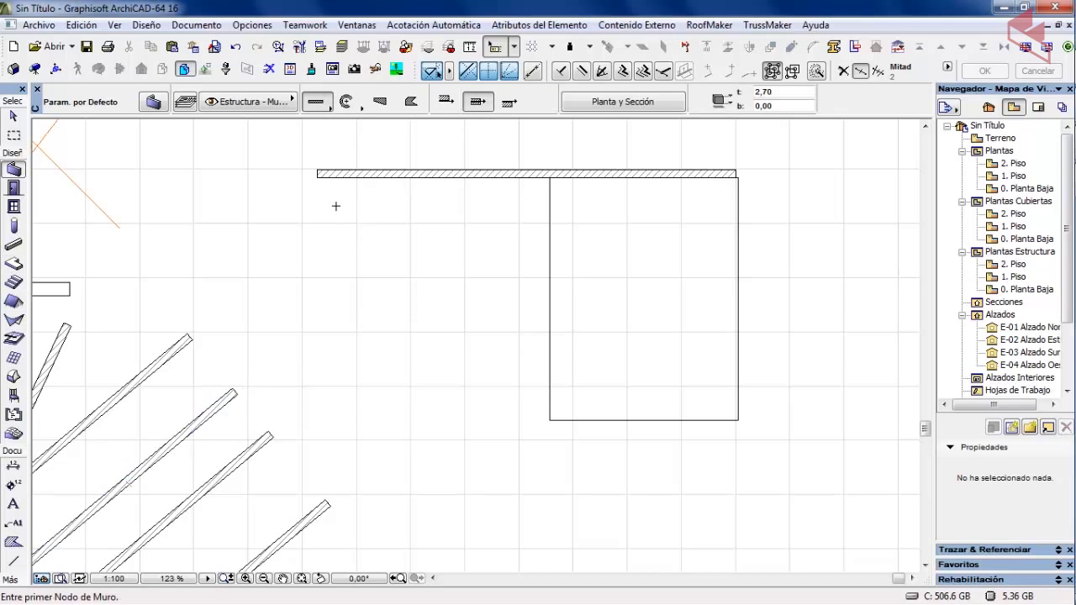
pyautogui.click(664, 72)
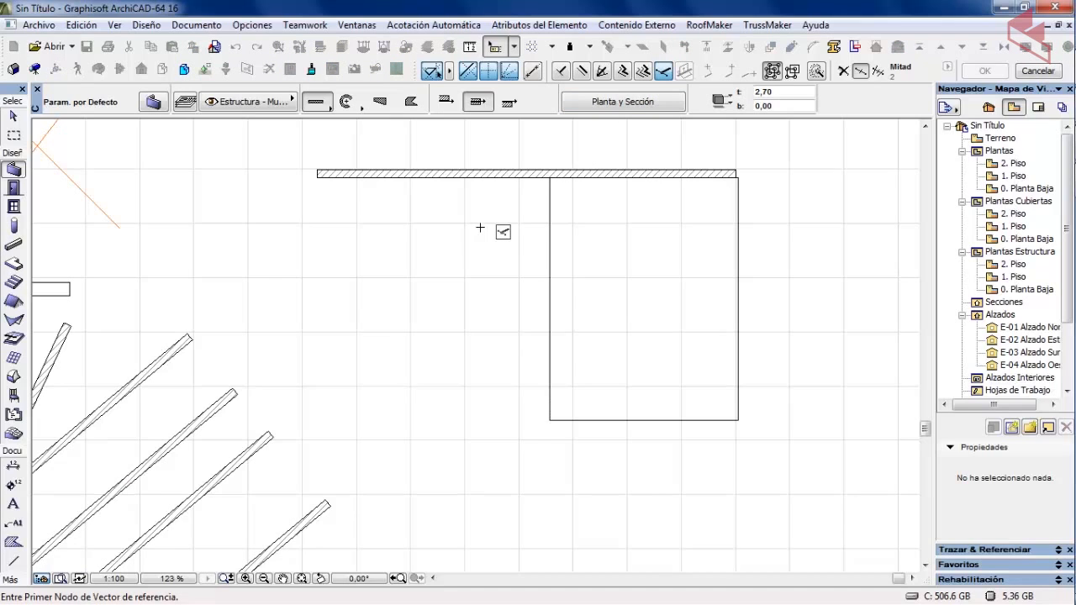
pyautogui.click(550, 177)
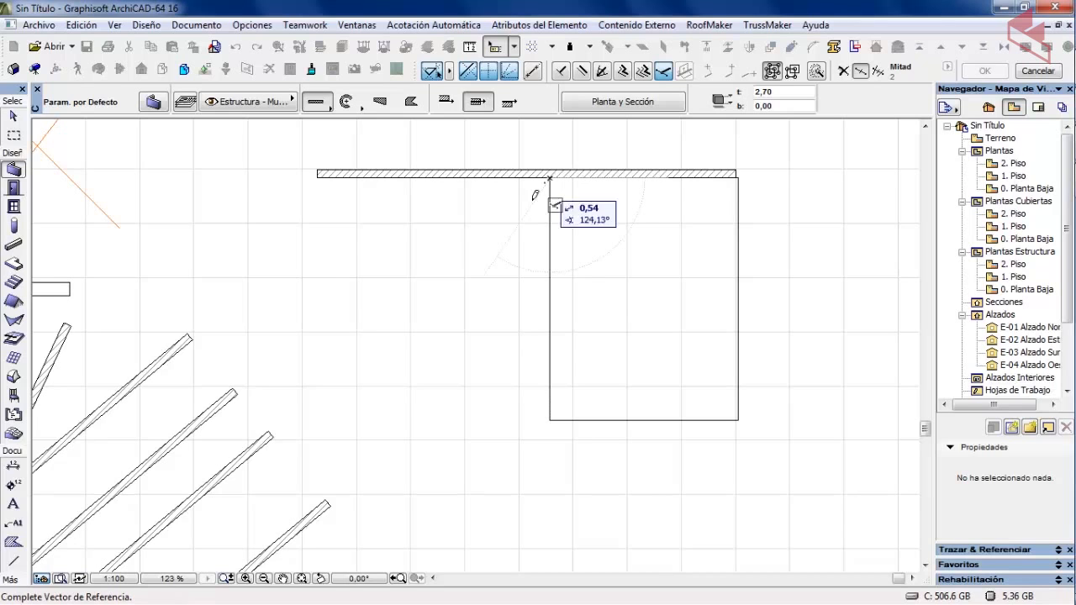
pyautogui.click(318, 174)
pyautogui.click(434, 177)
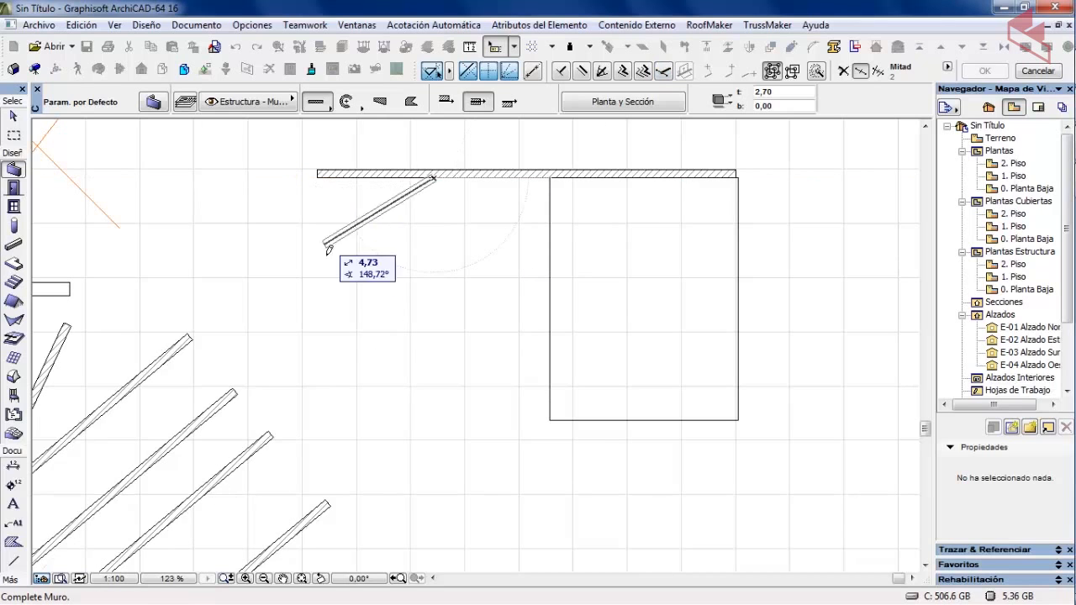
pyautogui.click(433, 450)
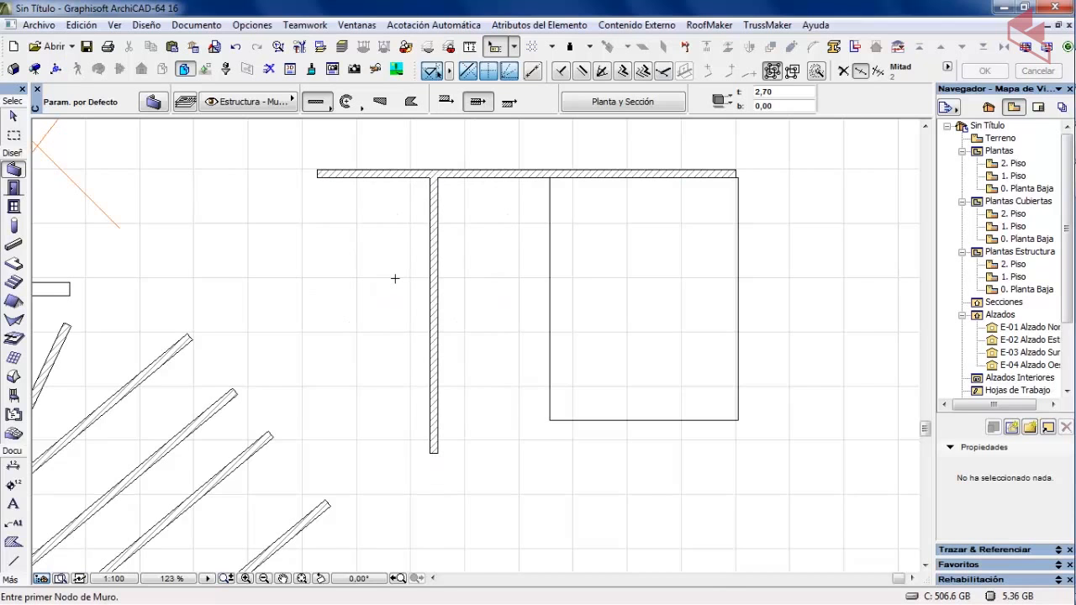
# Draw a 10 m horizontal wall above the long horizontal wall, using the outside reference line
pyautogui.scroll(-3, 395, 278)
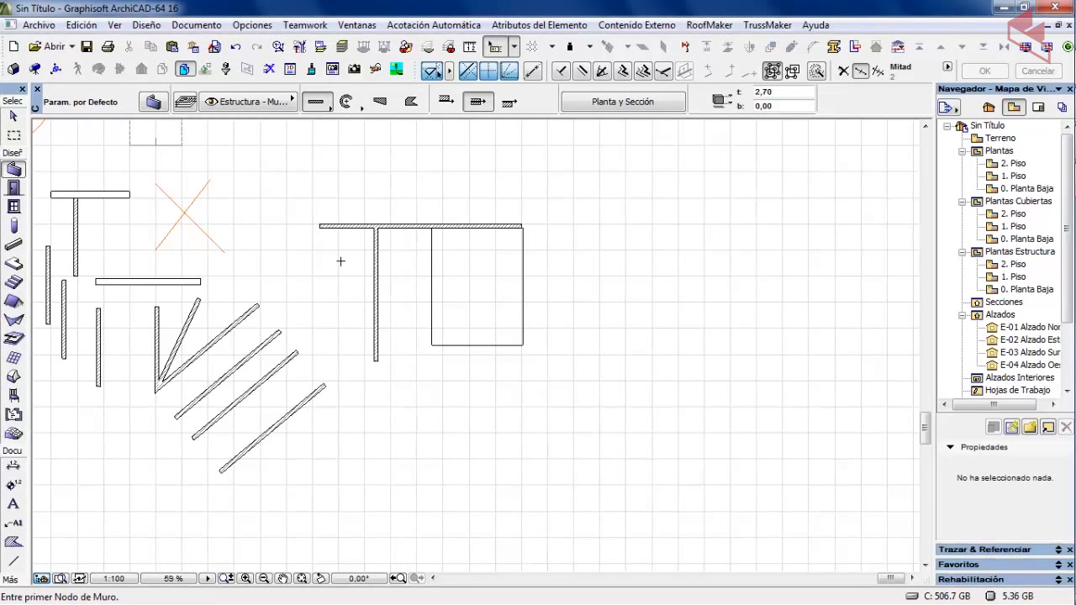
pyautogui.scroll(-3, 421, 165)
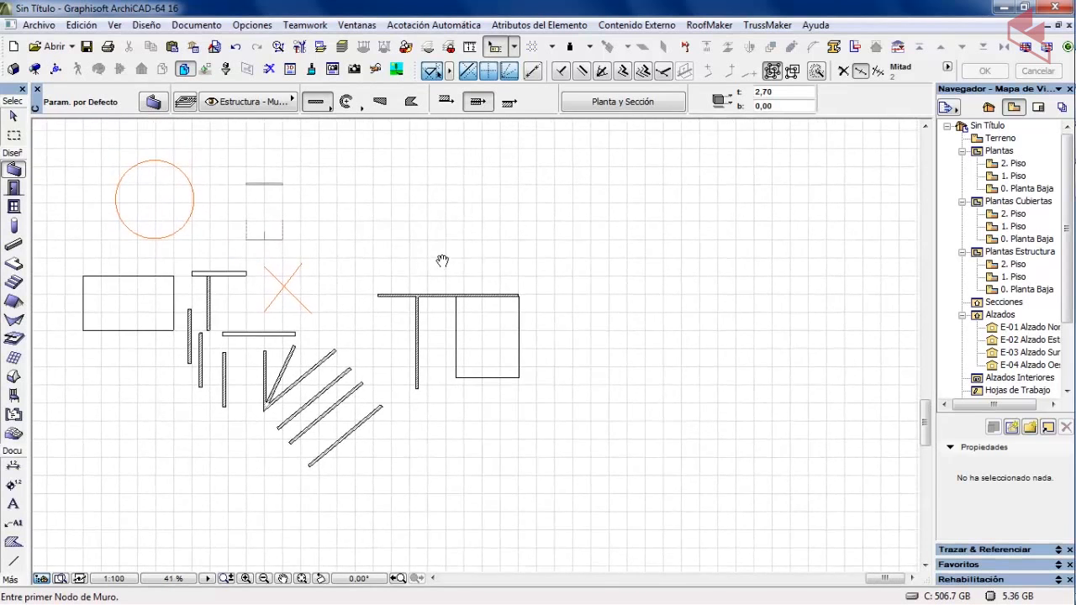
pyautogui.scroll(2, 441, 259)
pyautogui.scroll(2, 440, 258)
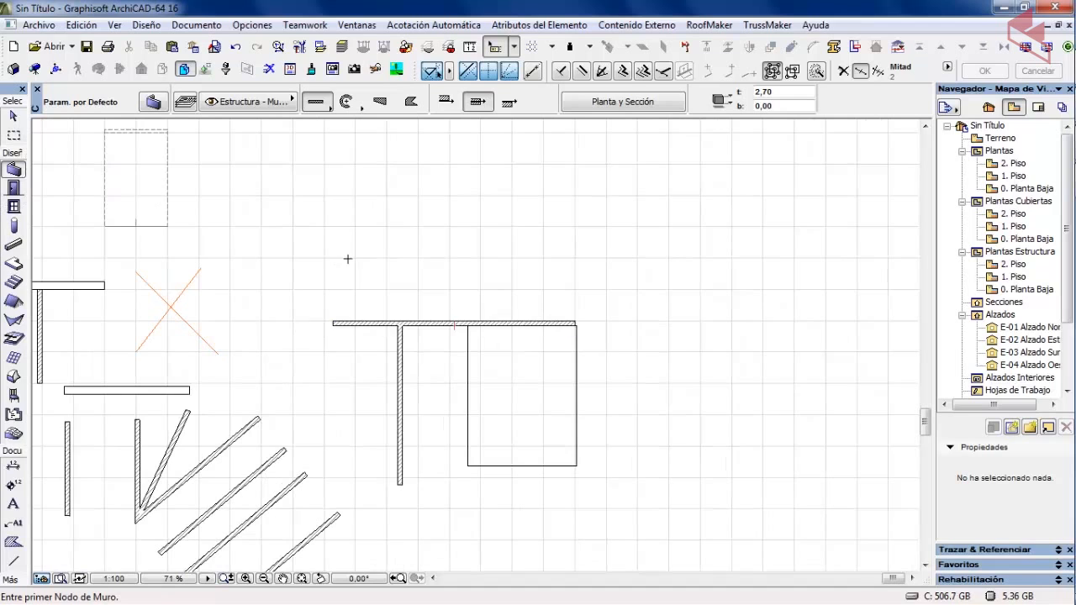
pyautogui.moveTo(358, 262); pyautogui.dragTo(334, 253, button='middle')
pyautogui.scroll(2, 328, 244)
pyautogui.click(304, 216)
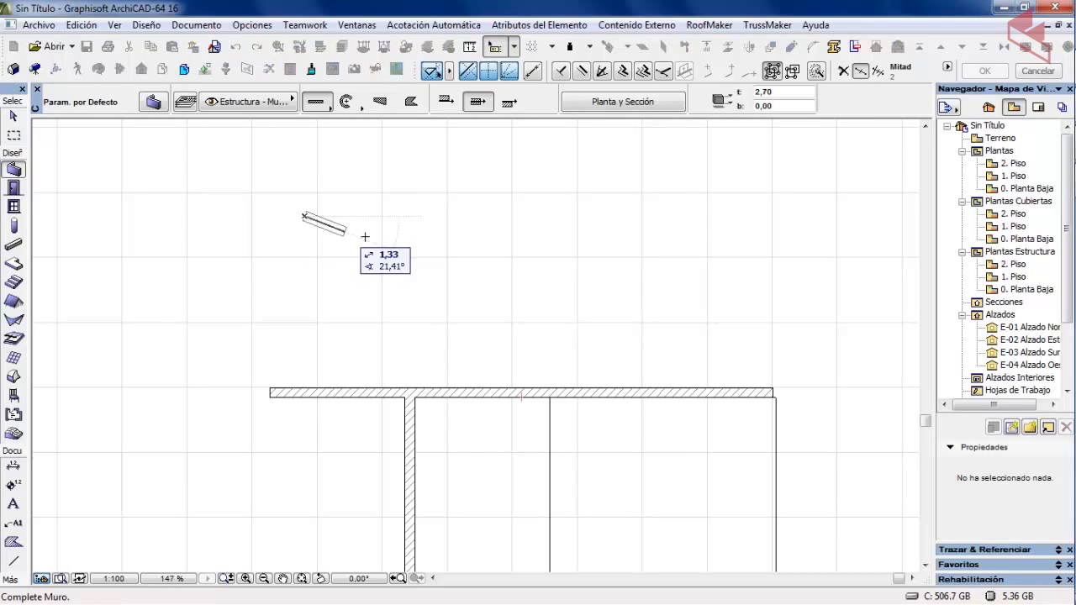
pyautogui.click(446, 102)
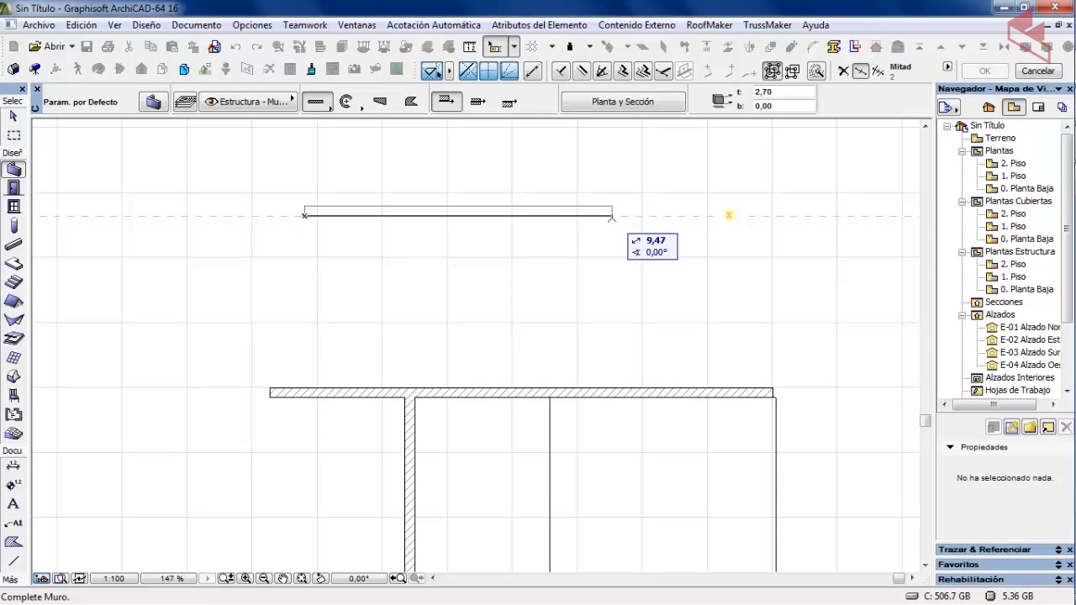
pyautogui.write('10')
pyautogui.press('Return')
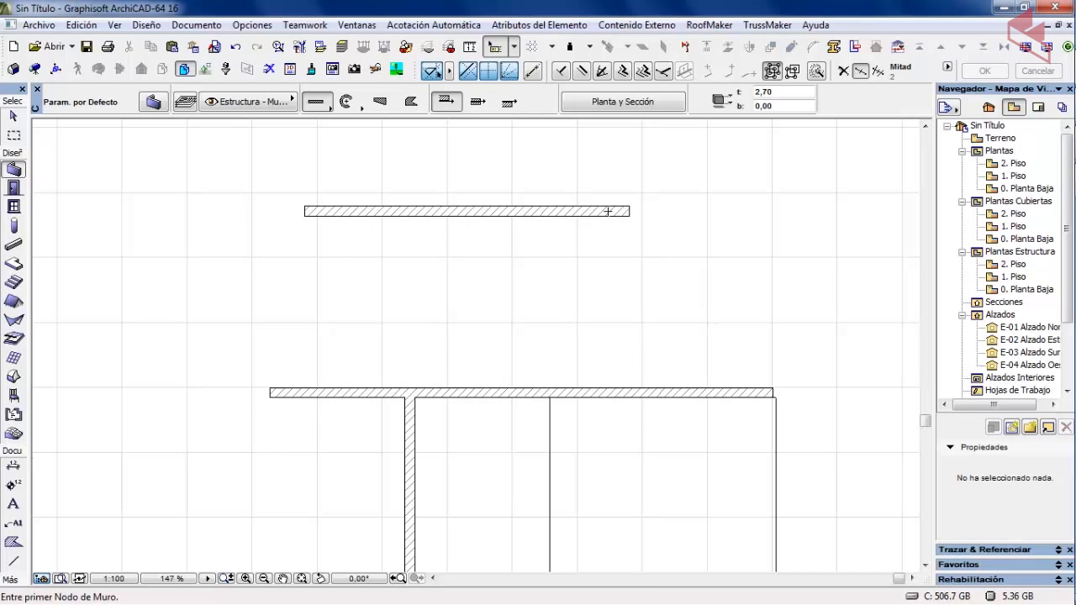
# Draw a vertical wall upward from a point offset 2 m to the right of the 10 m wall's lower right corner
pyautogui.scroll(-2, 607, 211)
pyautogui.moveTo(651, 266); pyautogui.dragTo(564, 326, button='middle')
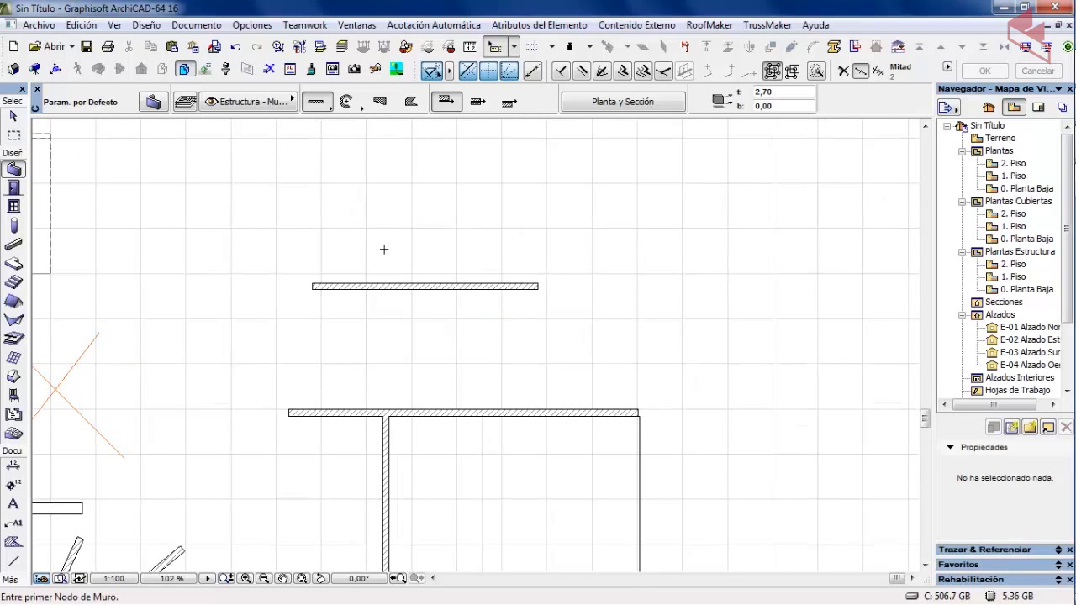
pyautogui.scroll(4, 383, 290)
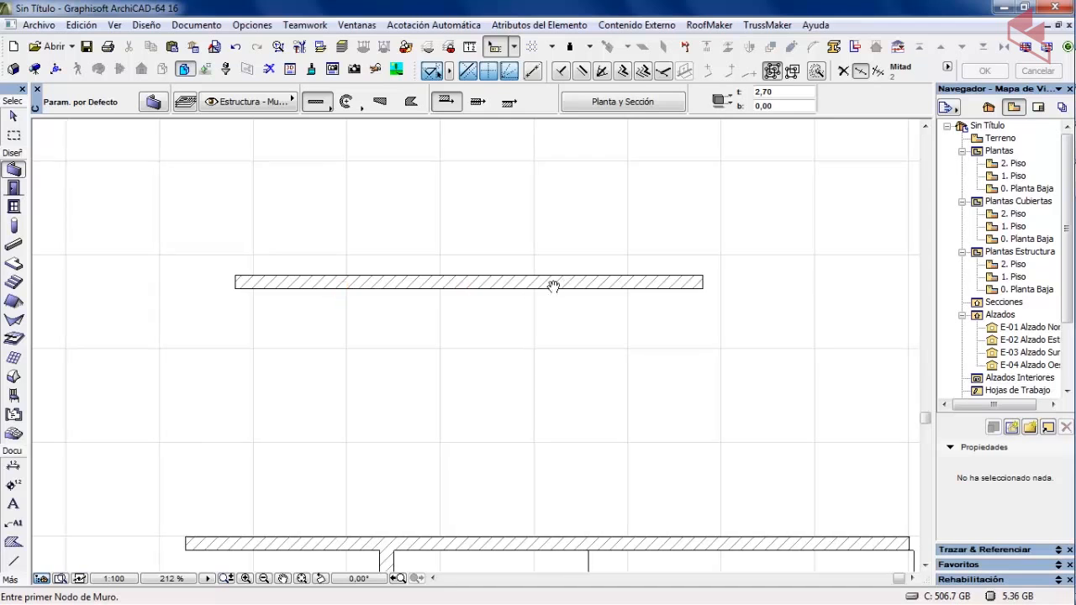
pyautogui.moveTo(553, 285); pyautogui.dragTo(415, 305, button='middle')
pyautogui.scroll(-2, 538, 304)
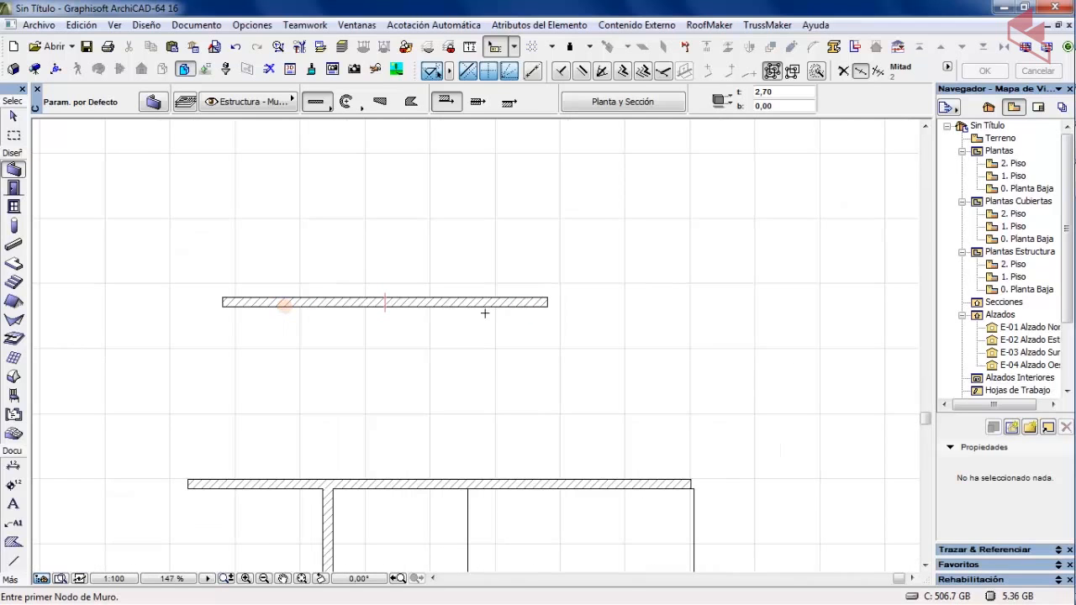
pyautogui.moveTo(545, 316); pyautogui.dragTo(467, 329, button='middle')
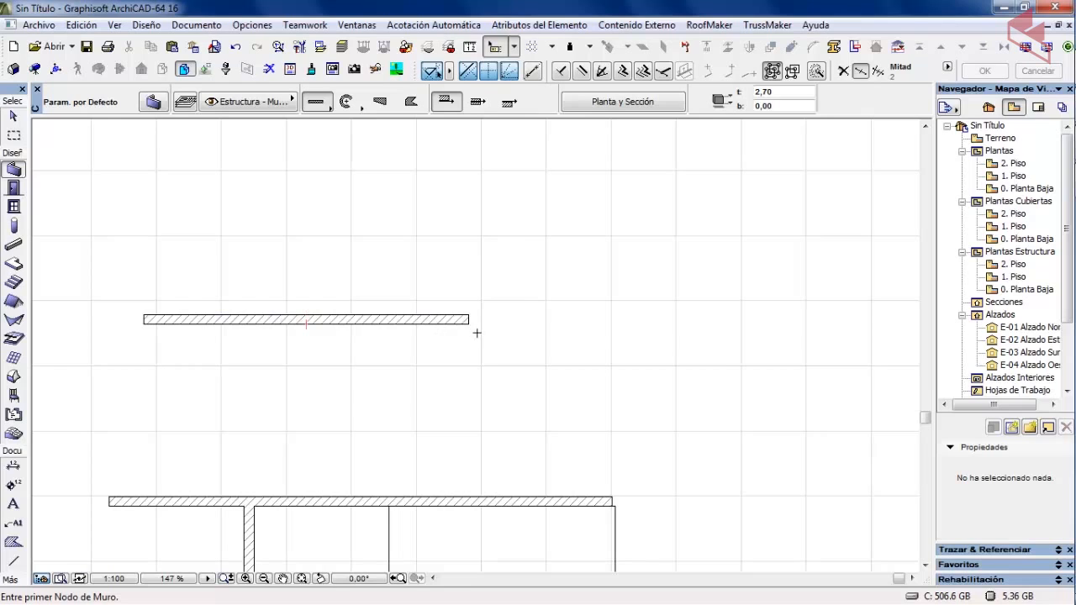
pyautogui.scroll(3, 475, 331)
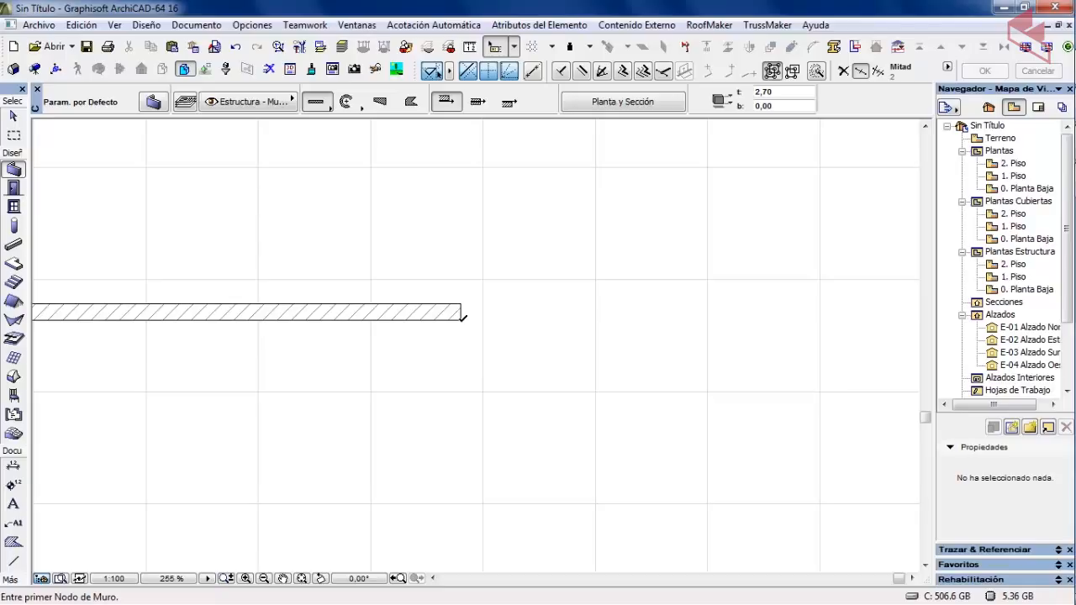
pyautogui.press('x')
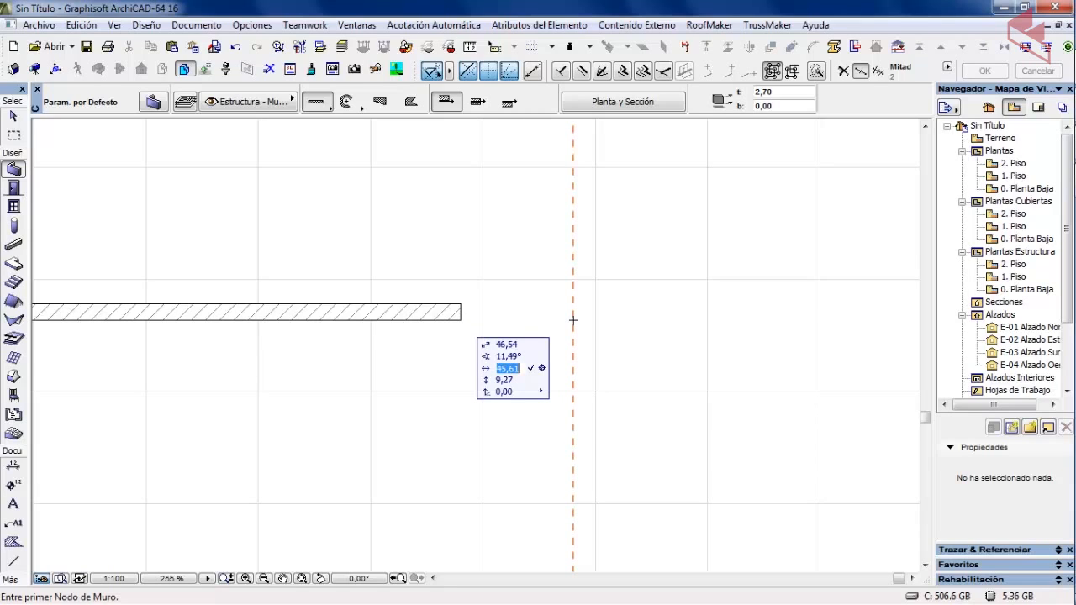
pyautogui.click(574, 320)
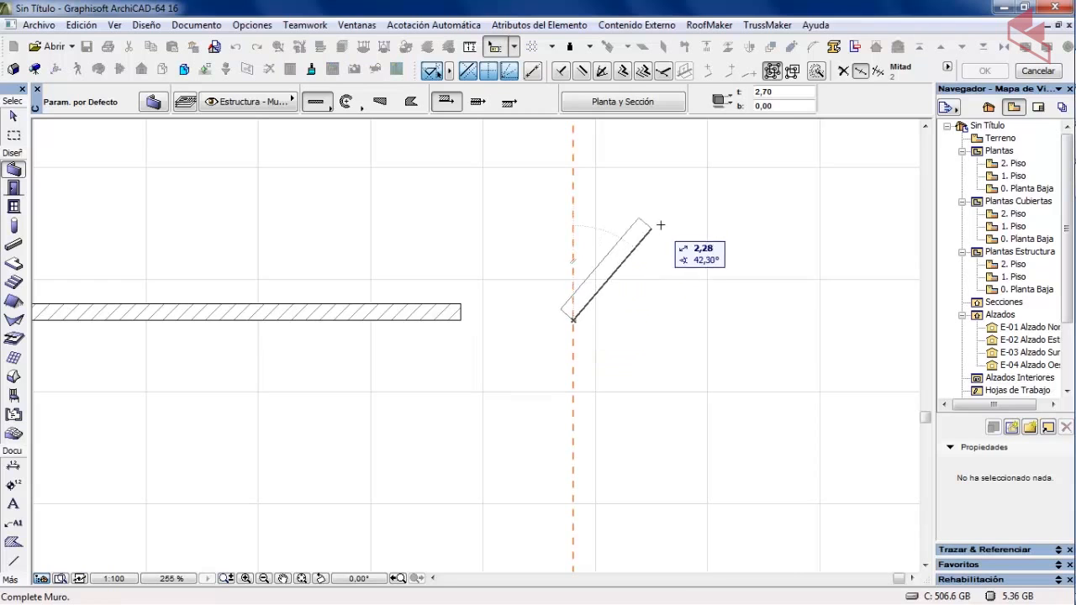
pyautogui.scroll(-2, 661, 225)
pyautogui.moveTo(660, 227); pyautogui.dragTo(604, 367, button='middle')
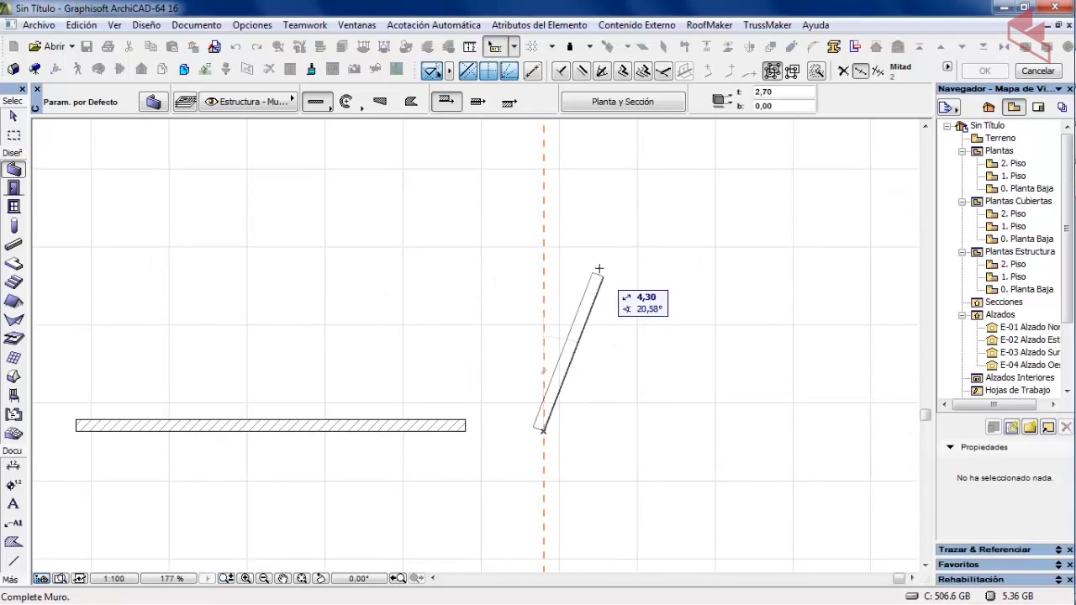
pyautogui.click(544, 224)
pyautogui.scroll(-1, 613, 355)
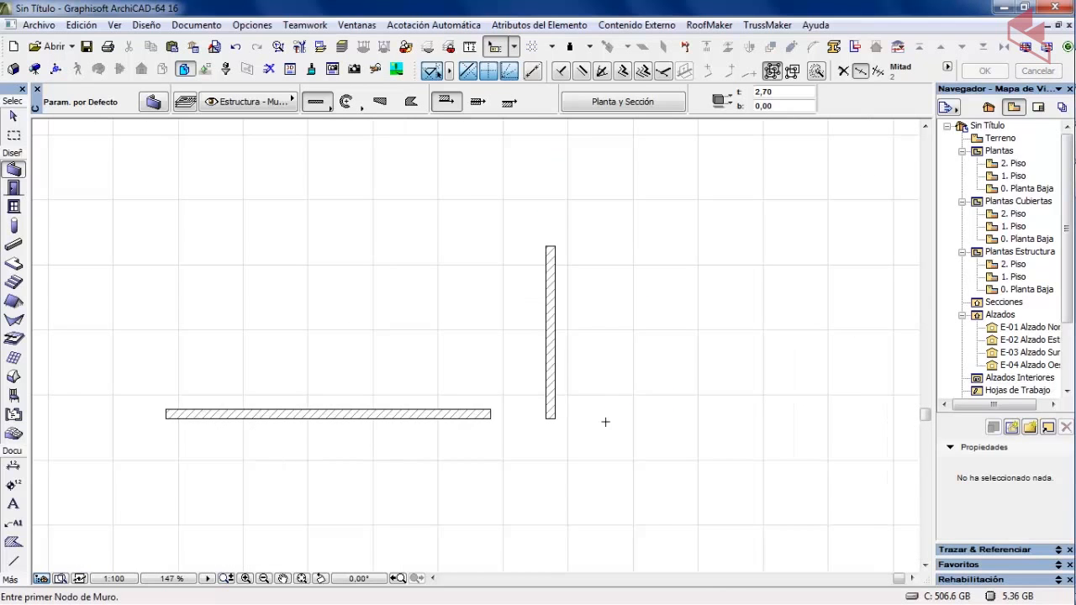
# Draw a diagonal wall up to the right, starting 3 m left of and 1 m above the vertical wall's upper right corner
pyautogui.moveTo(613, 237); pyautogui.dragTo(476, 320, button='middle')
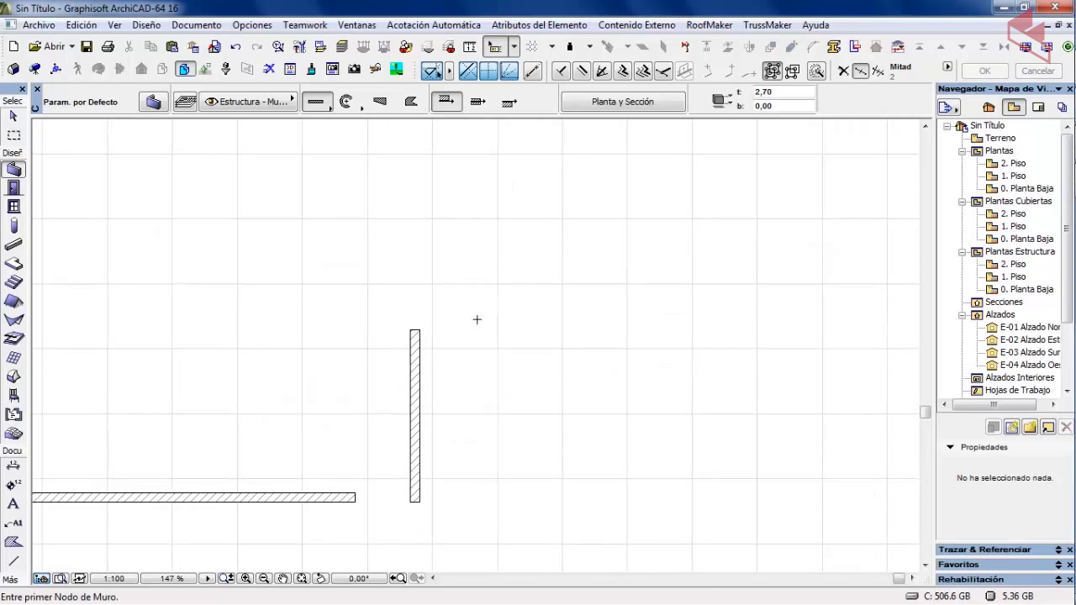
pyautogui.scroll(3, 473, 320)
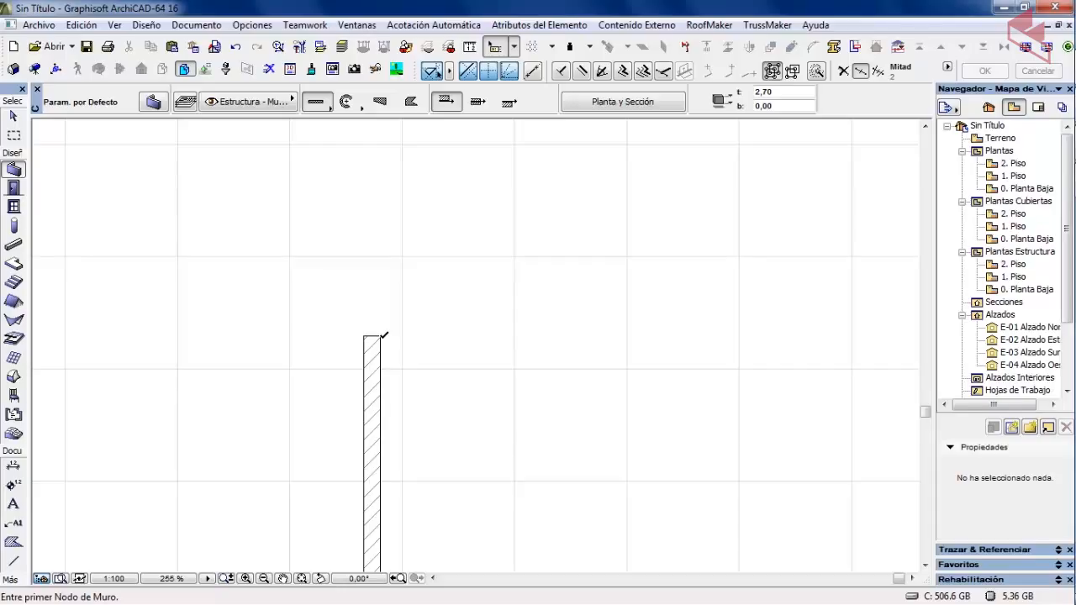
pyautogui.press('x')
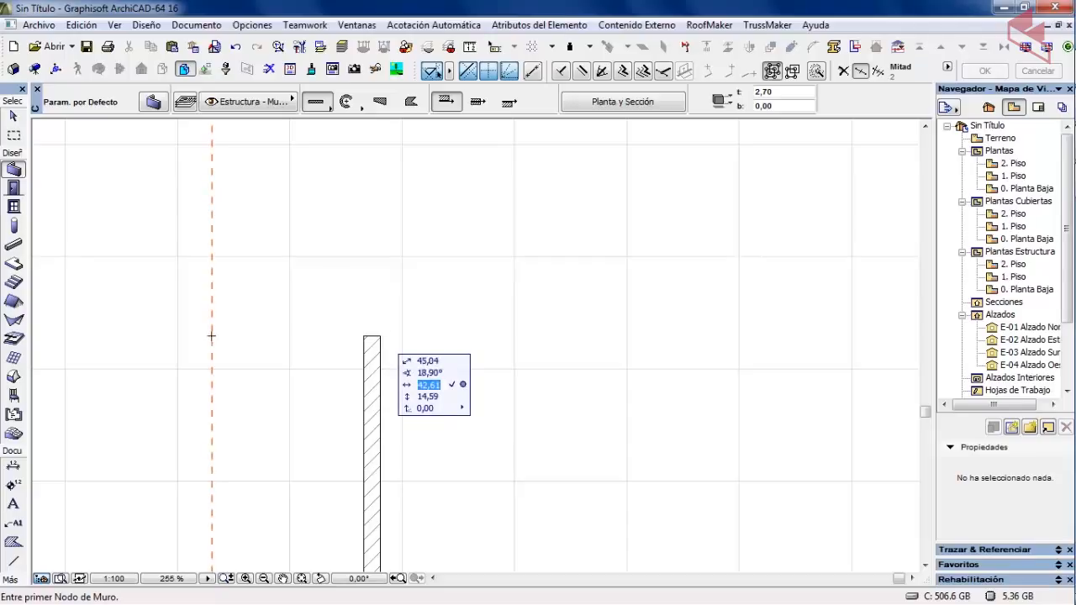
pyautogui.press('Tab')
pyautogui.click(211, 280)
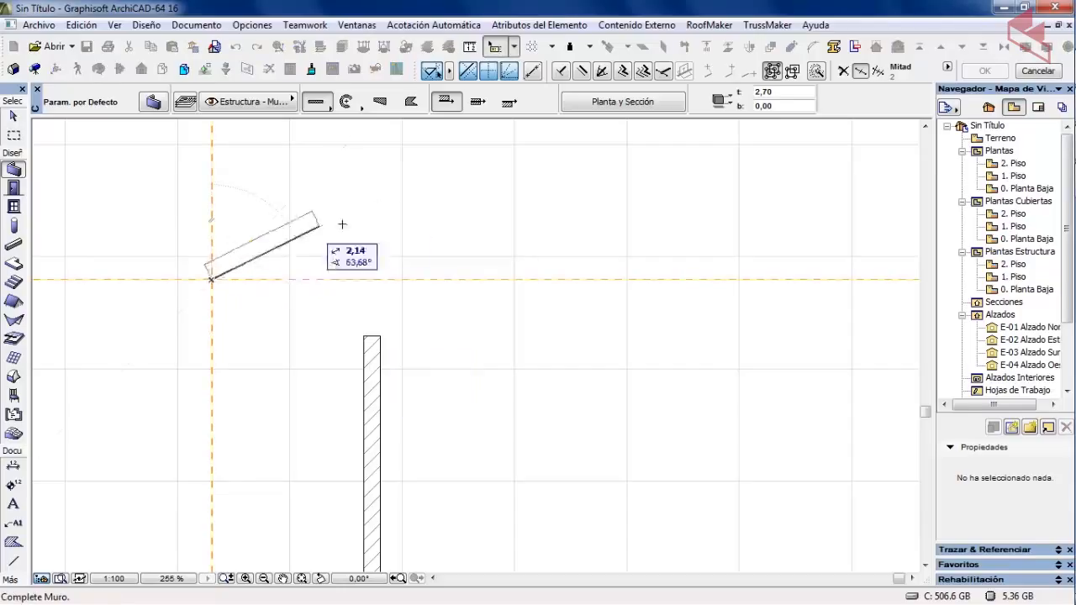
pyautogui.scroll(-1, 426, 222)
pyautogui.moveTo(425, 221); pyautogui.dragTo(532, 288, button='middle')
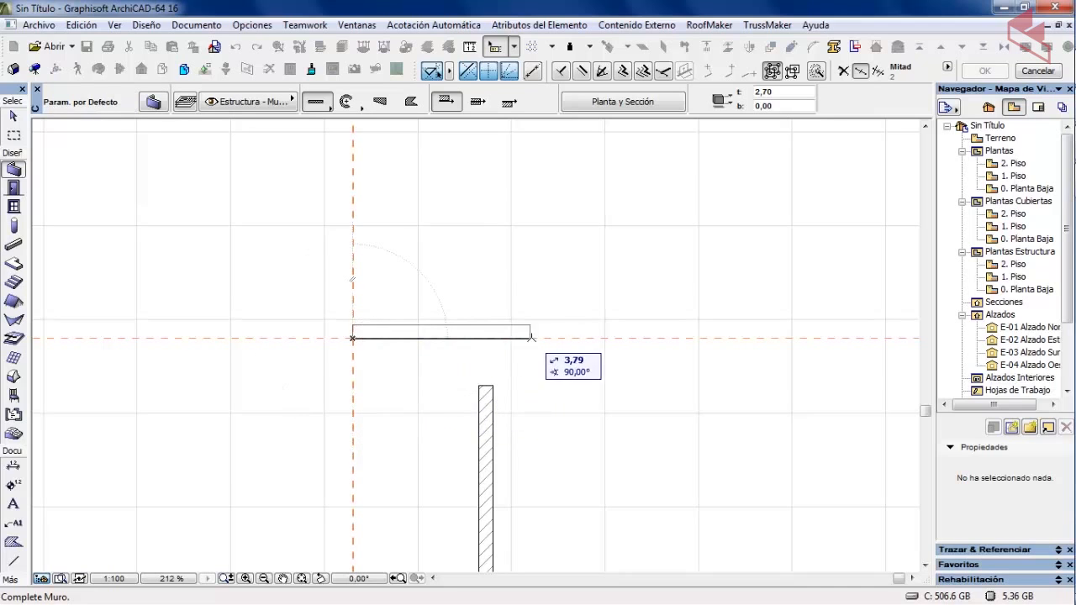
pyautogui.click(496, 188)
pyautogui.scroll(-5, 516, 308)
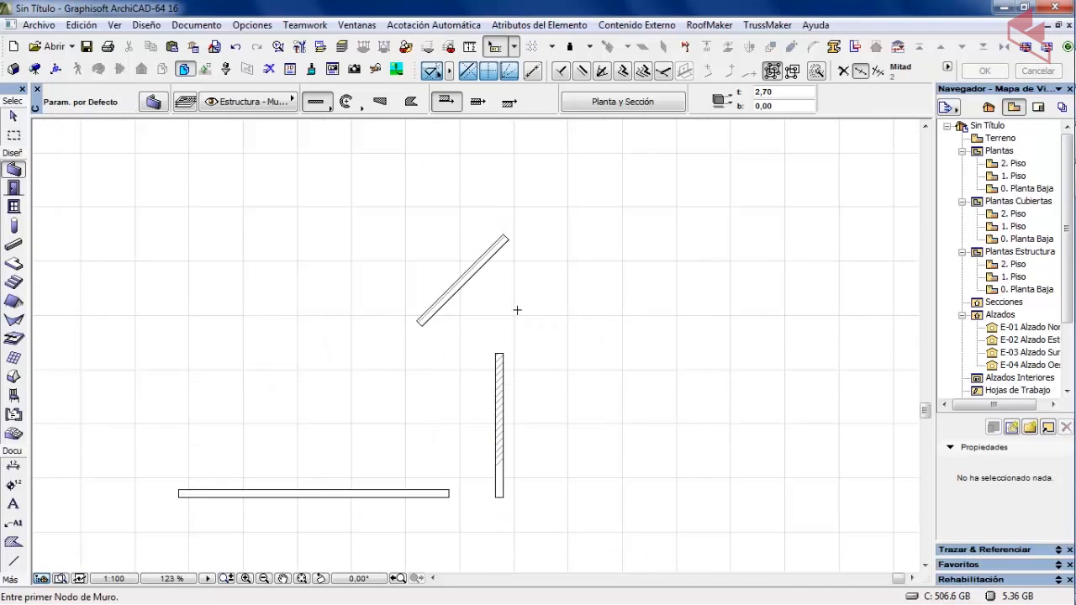
# Draw a horizontal wall to the right, starting 2 m right of and 2 m above the vertical wall's upper right corner
pyautogui.scroll(5, 367, 407)
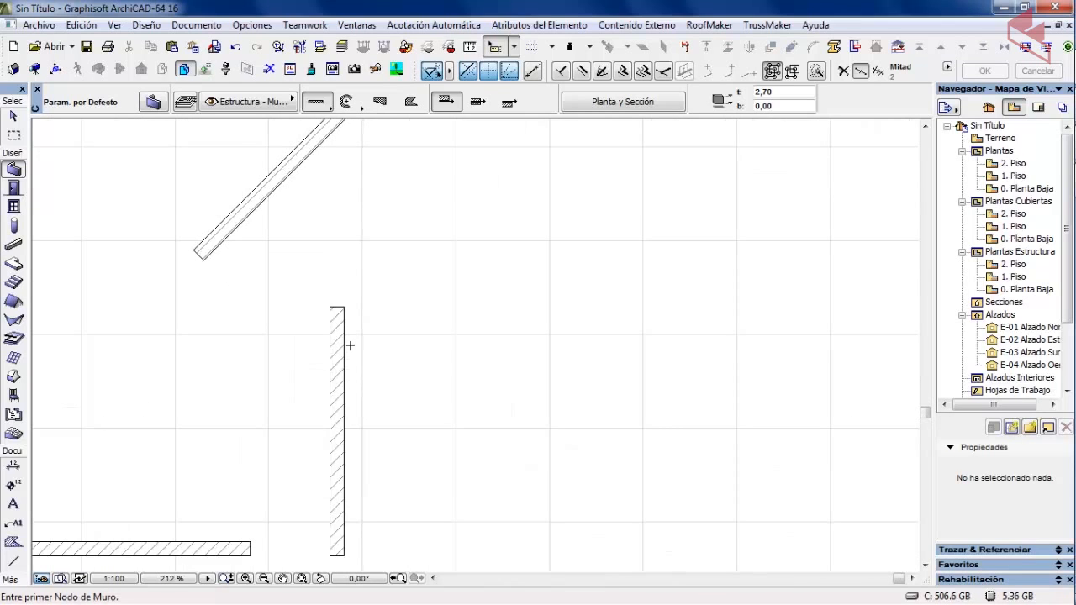
pyautogui.scroll(2, 358, 319)
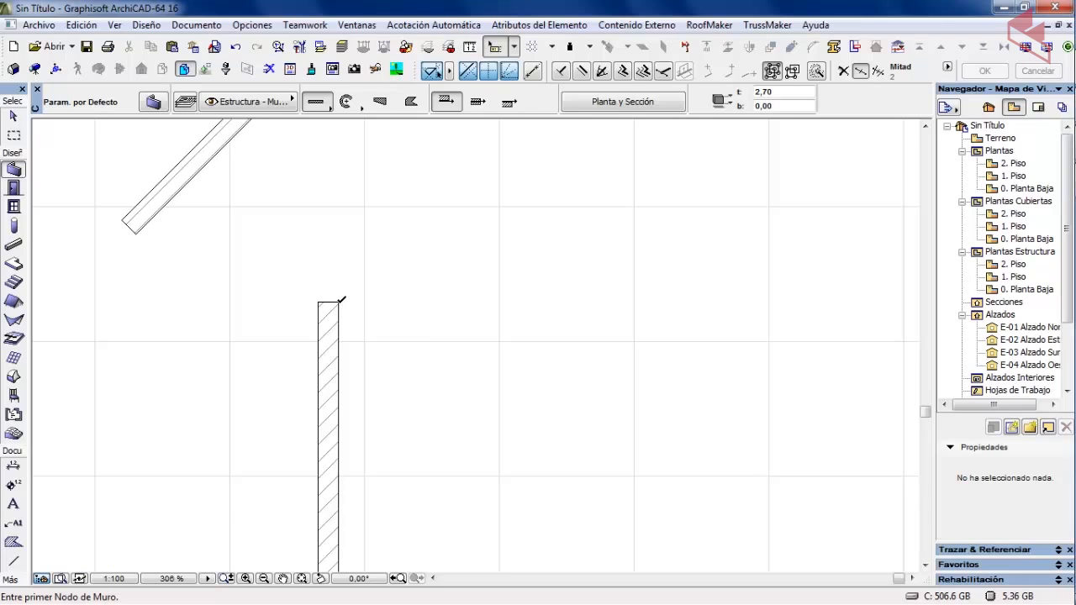
pyautogui.press('x')
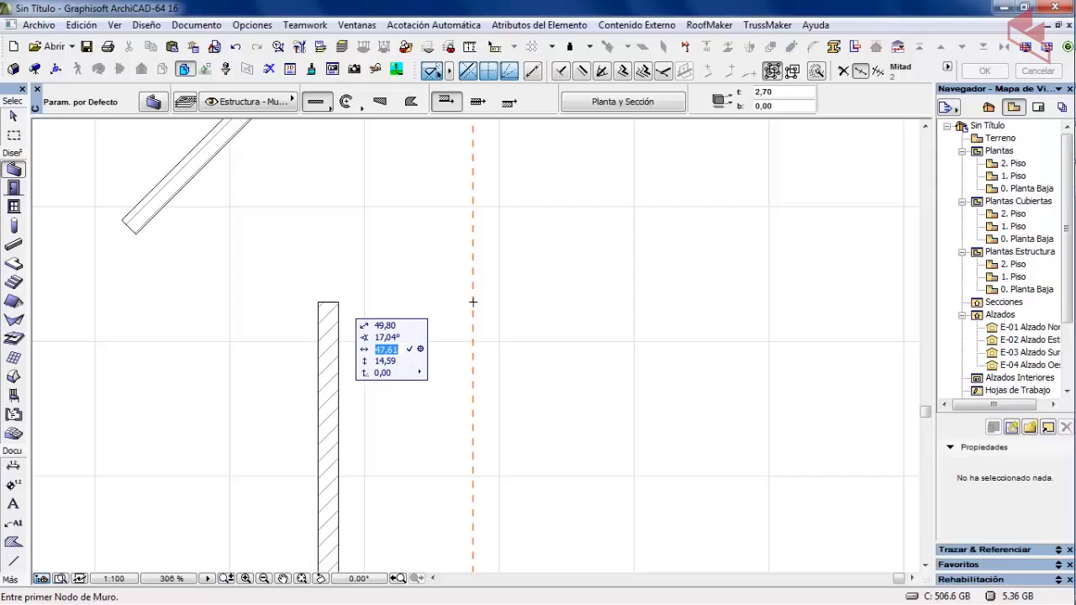
pyautogui.press('Tab')
pyautogui.write('2+')
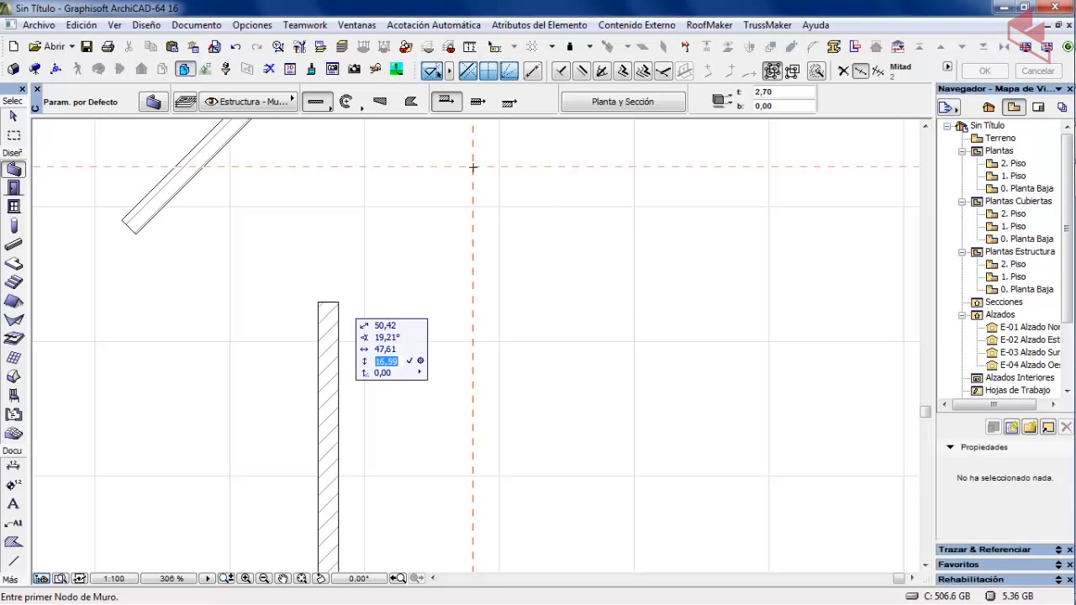
pyautogui.press('Return')
pyautogui.scroll(-2, 687, 168)
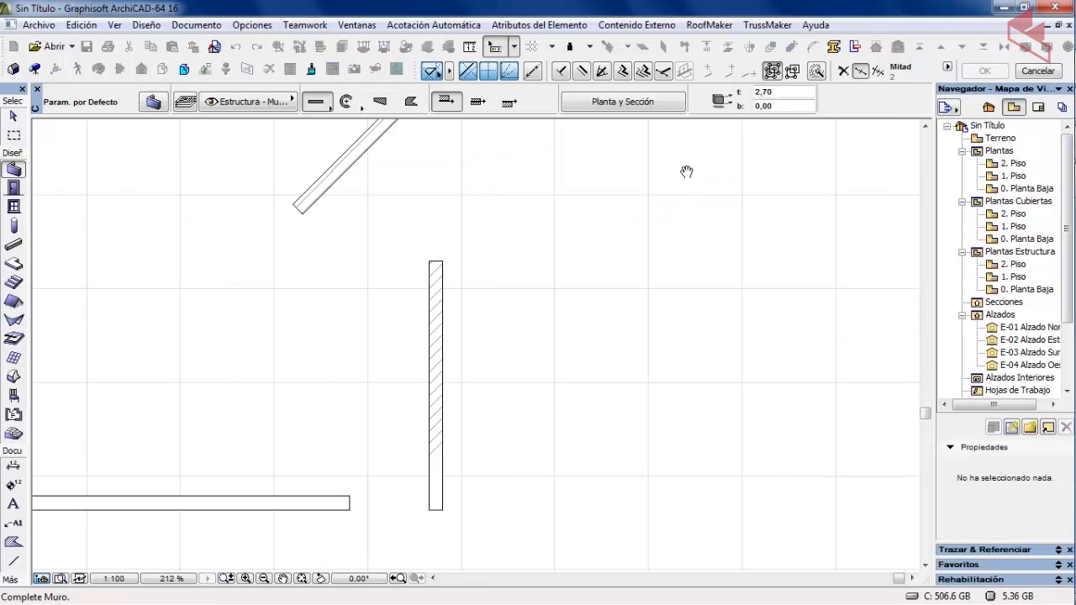
pyautogui.moveTo(687, 168); pyautogui.dragTo(444, 341, button='middle')
pyautogui.click(541, 341)
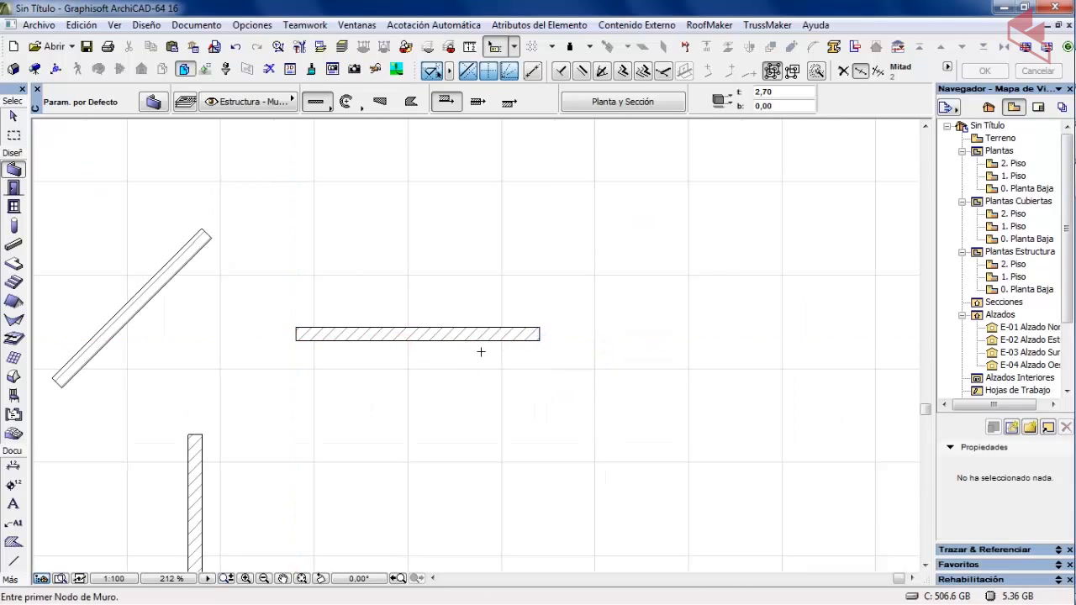
# Activate the Door tool and check the default Puerta 16 settings for use in the 10 m horizontal wall
pyautogui.scroll(-1, 366, 304)
pyautogui.scroll(-4, 366, 304)
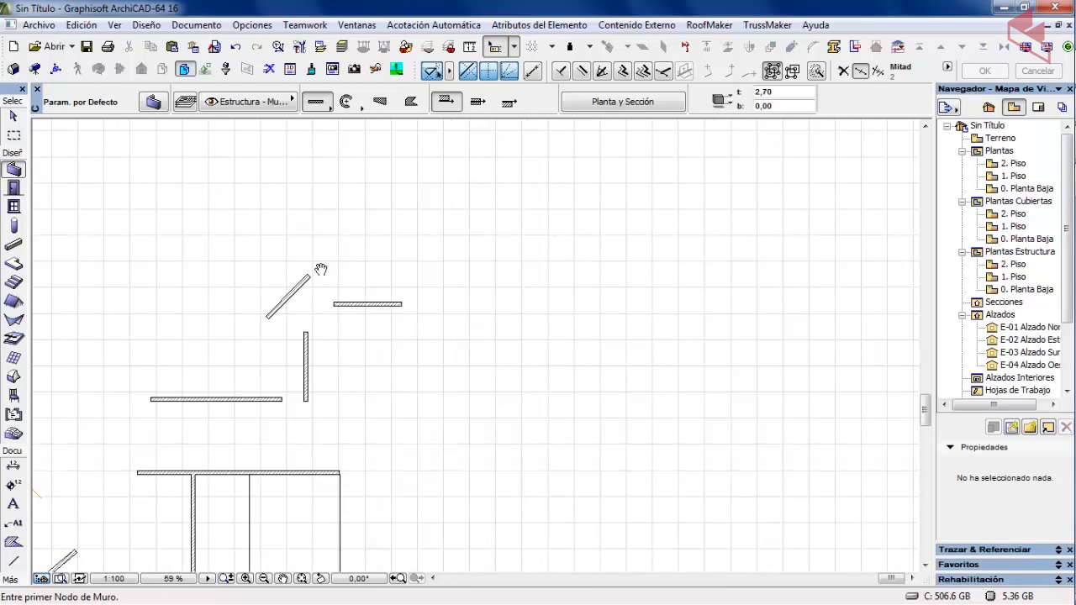
pyautogui.moveTo(320, 271); pyautogui.dragTo(432, 261, button='middle')
pyautogui.scroll(3, 432, 261)
pyautogui.moveTo(305, 384); pyautogui.dragTo(382, 264, button='middle')
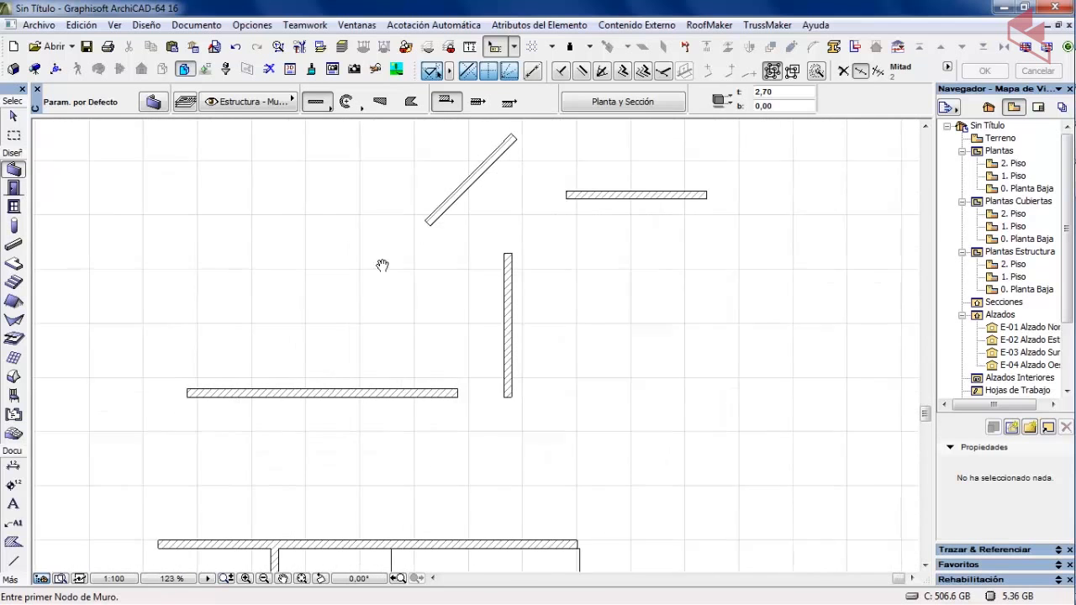
pyautogui.scroll(4, 340, 333)
pyautogui.scroll(-2, 289, 370)
pyautogui.moveTo(315, 368); pyautogui.dragTo(471, 337, button='middle')
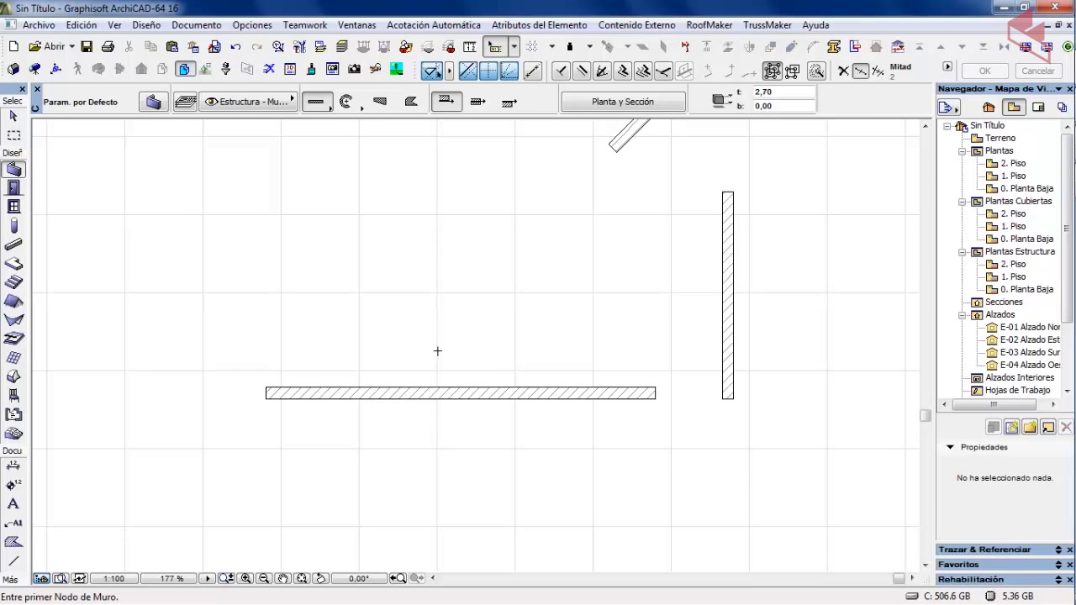
pyautogui.click(14, 188)
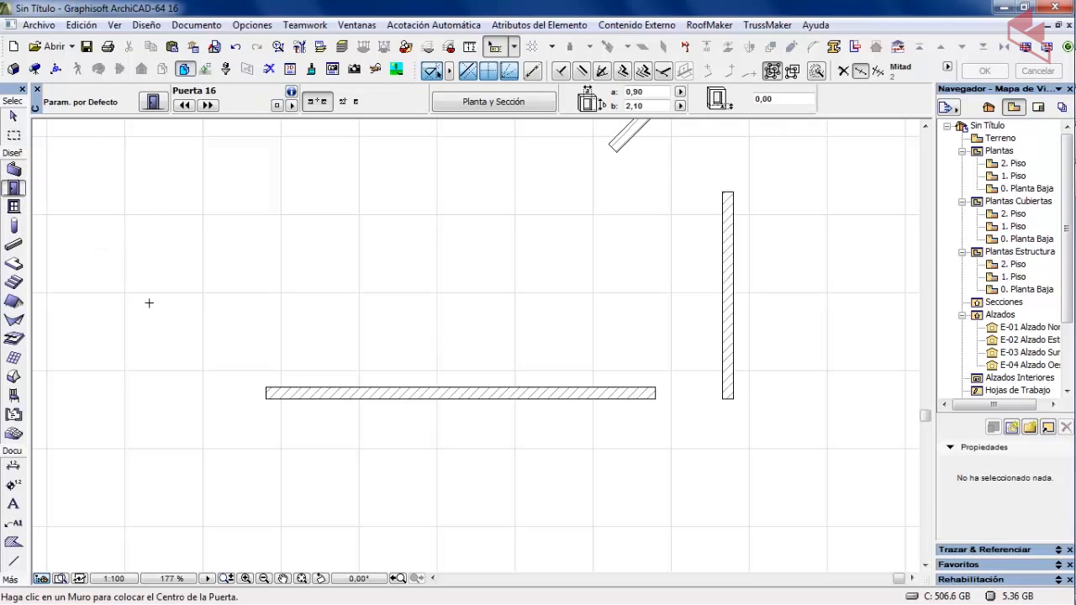
pyautogui.click(153, 102)
pyautogui.click(570, 67)
pyautogui.scroll(3, 298, 384)
pyautogui.moveTo(288, 375); pyautogui.dragTo(200, 361, button='middle')
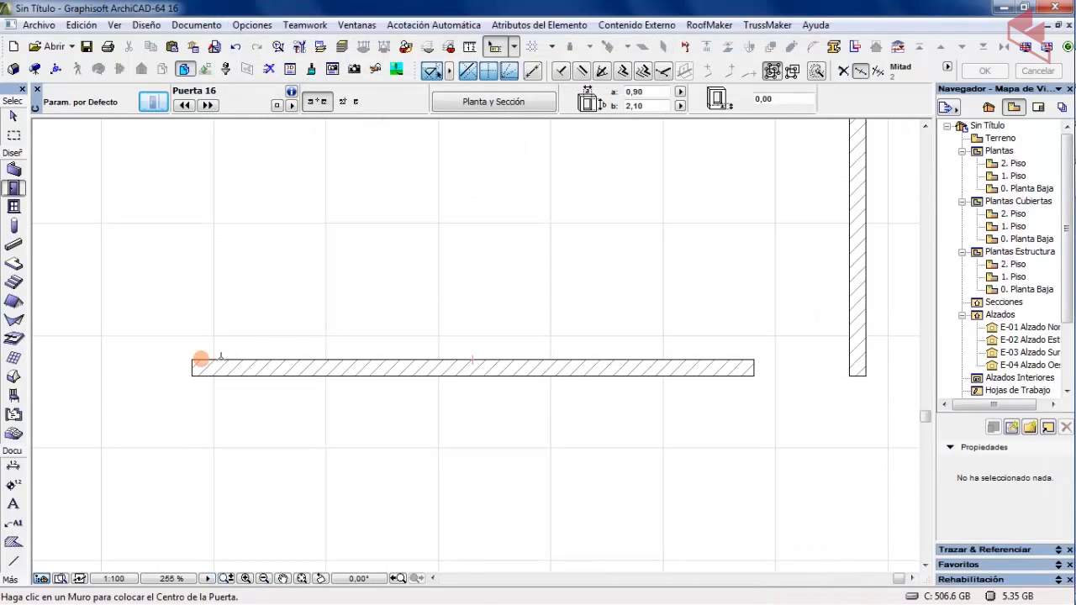
# Place Puerta 16 by its centre, 2 m from the 10 m wall's left corner, hinged on the left and opening upward
pyautogui.scroll(5, 200, 361)
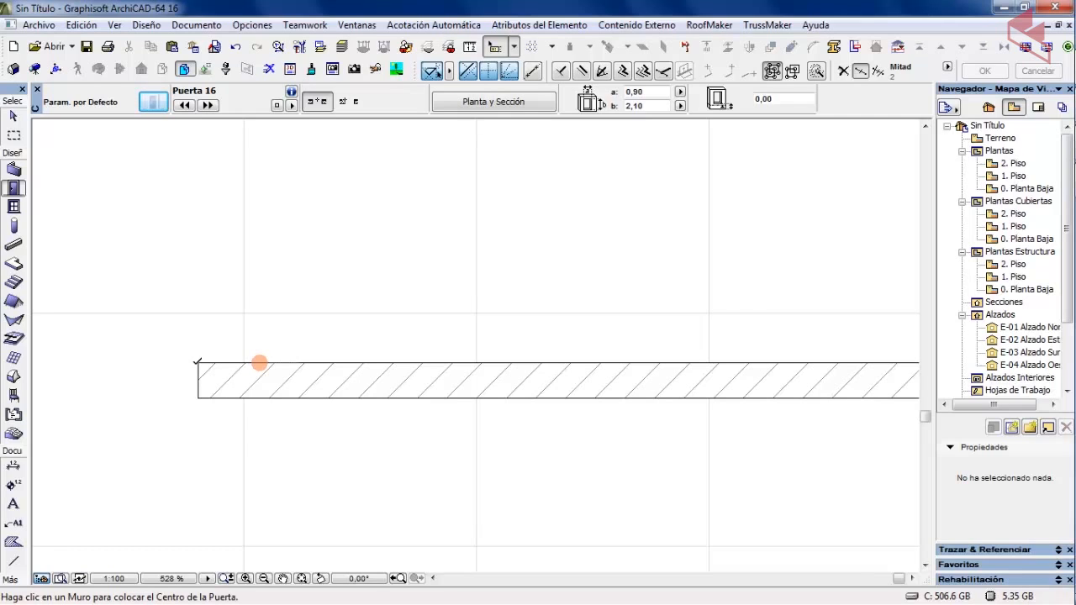
pyautogui.write('x')
pyautogui.write('2')
pyautogui.press('Return')
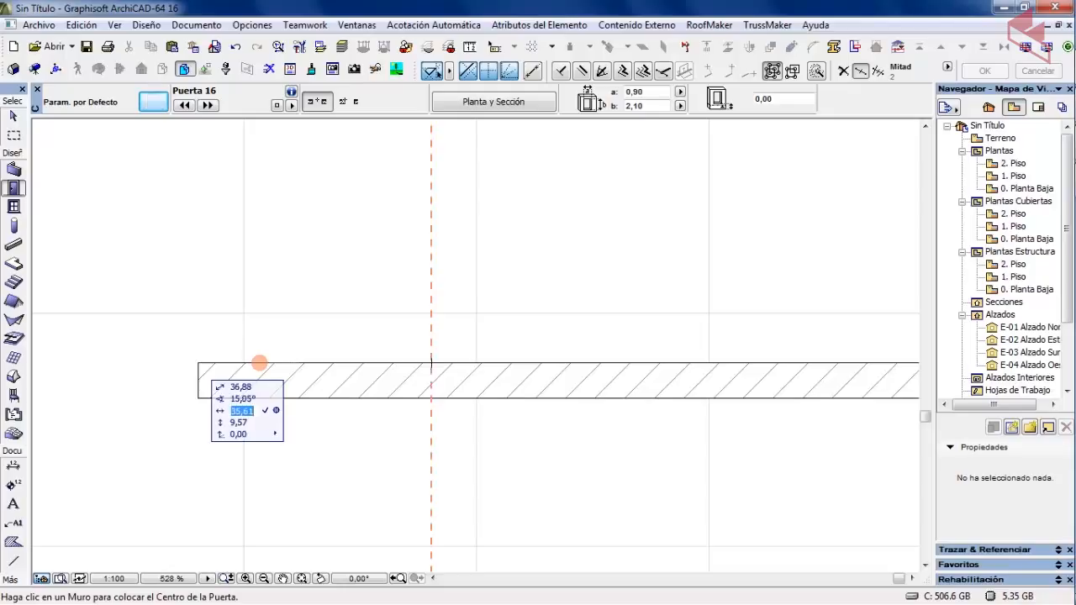
pyautogui.click(430, 402)
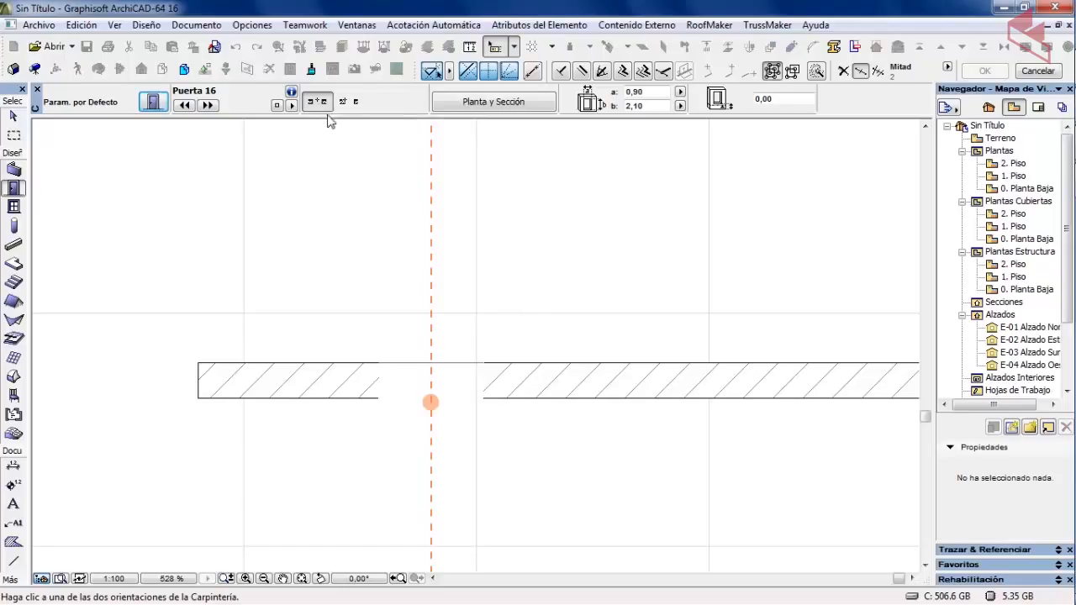
pyautogui.click(348, 102)
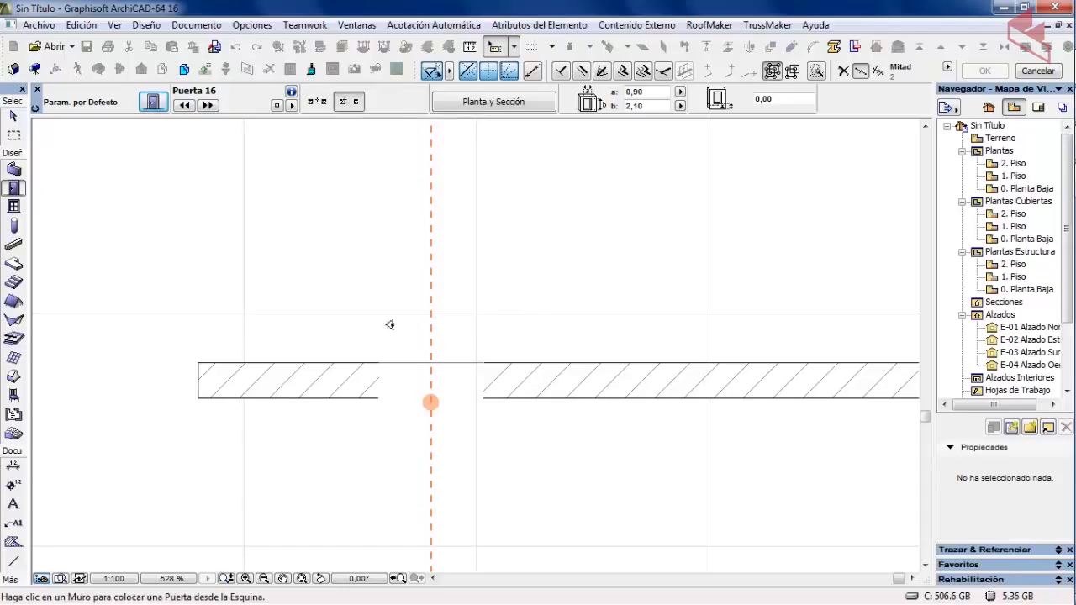
pyautogui.click(316, 102)
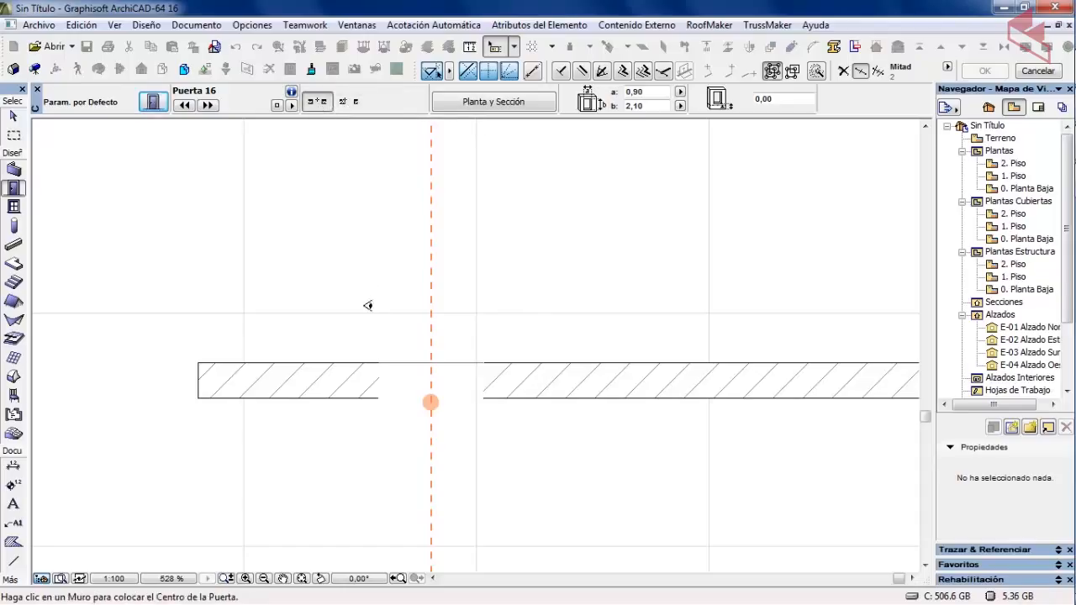
pyautogui.click(334, 233)
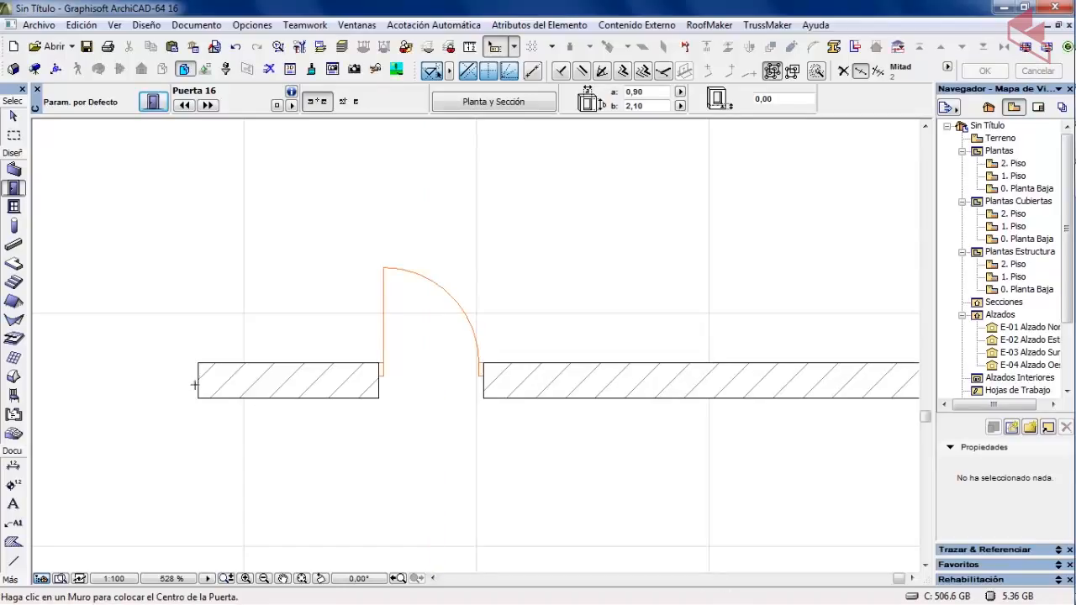
# Measure the distance along the wall's upper edge from its upper left corner to the door opening's near edge
pyautogui.scroll(3, 193, 390)
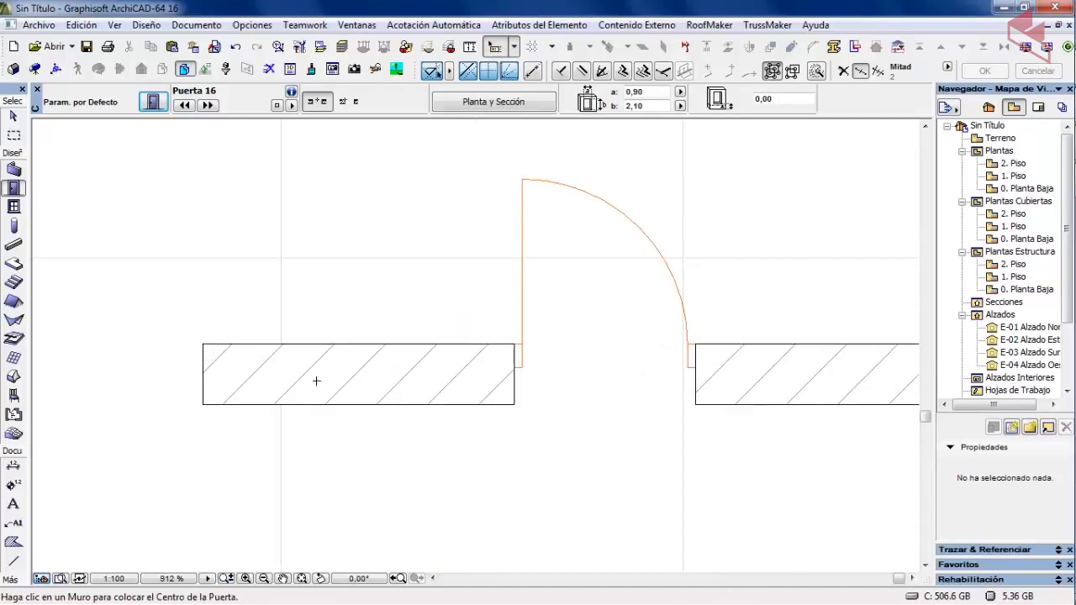
pyautogui.scroll(-6, 271, 355)
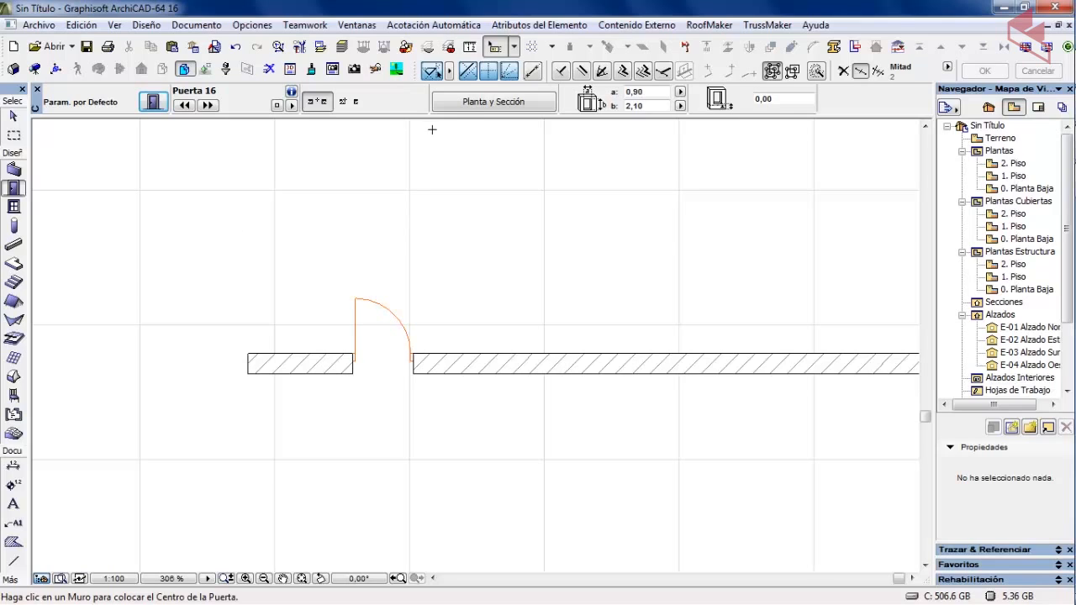
pyautogui.click(471, 48)
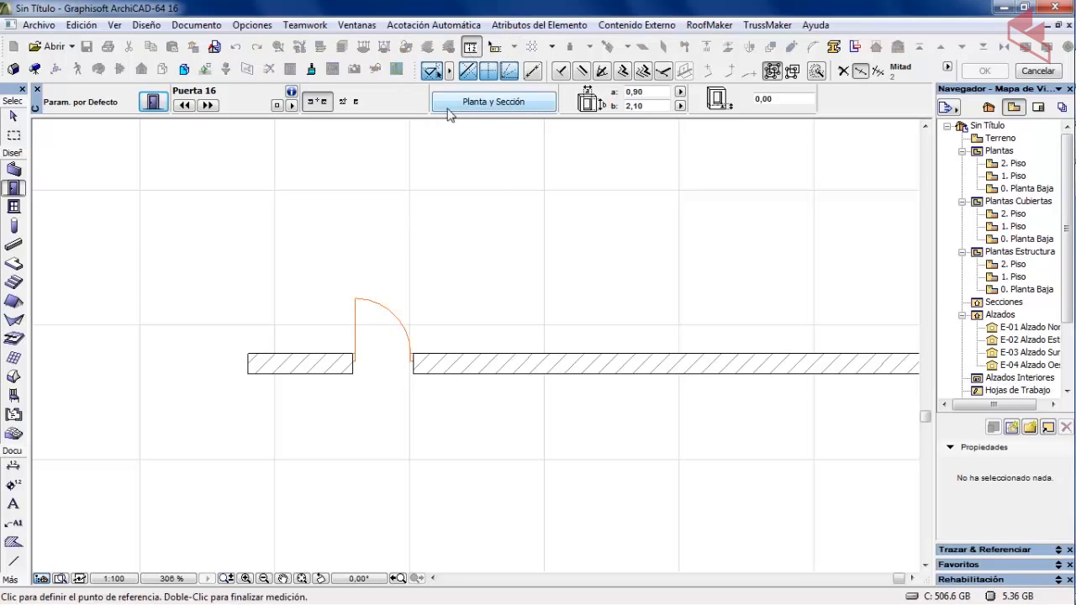
pyautogui.scroll(2, 298, 323)
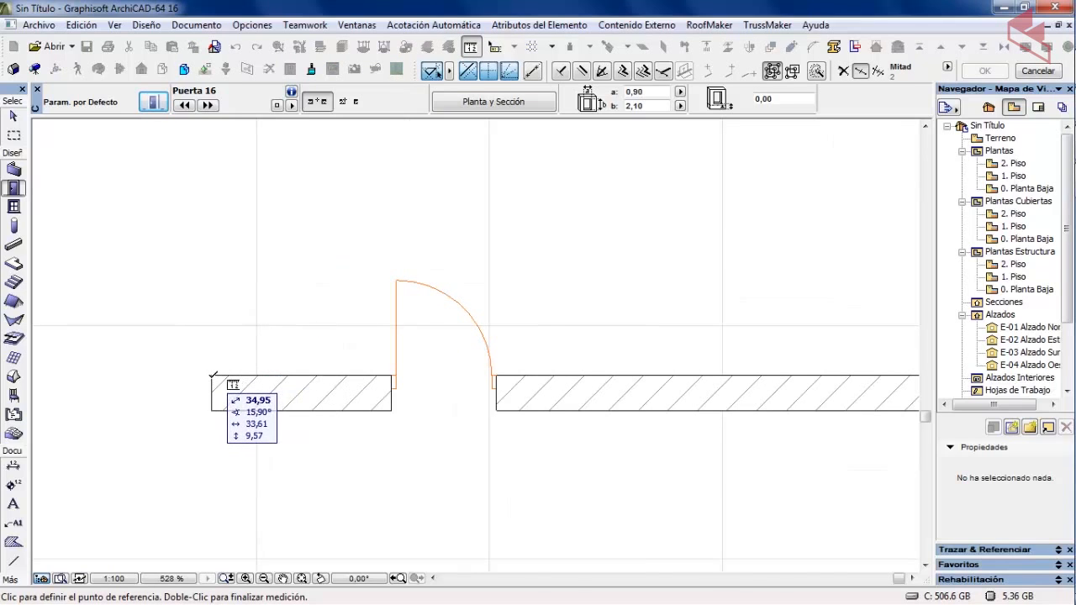
pyautogui.click(212, 375)
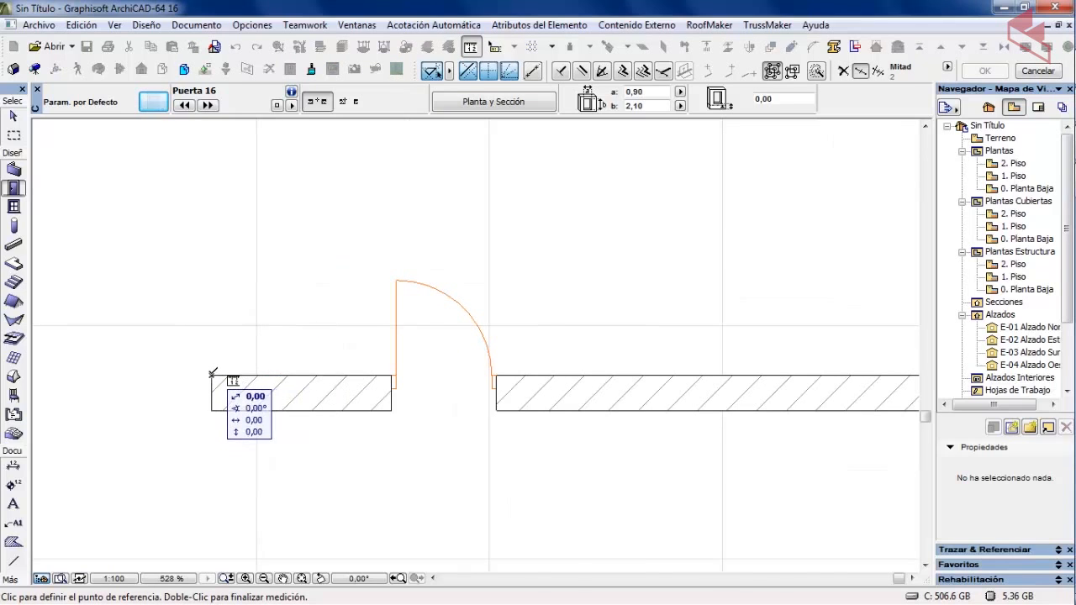
pyautogui.click(390, 371)
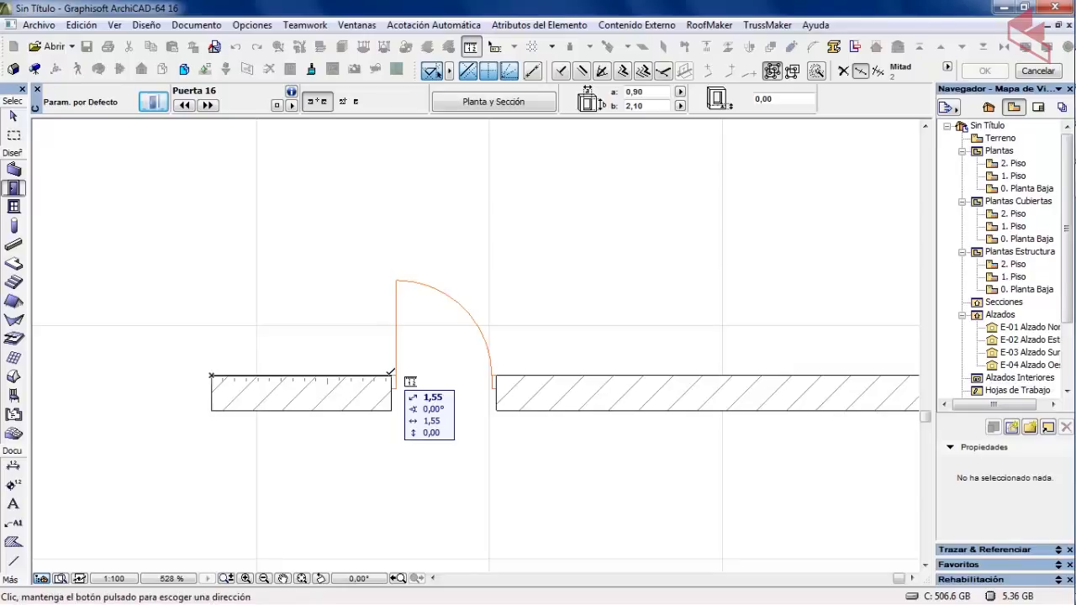
pyautogui.press('Escape')
pyautogui.scroll(-3, 332, 286)
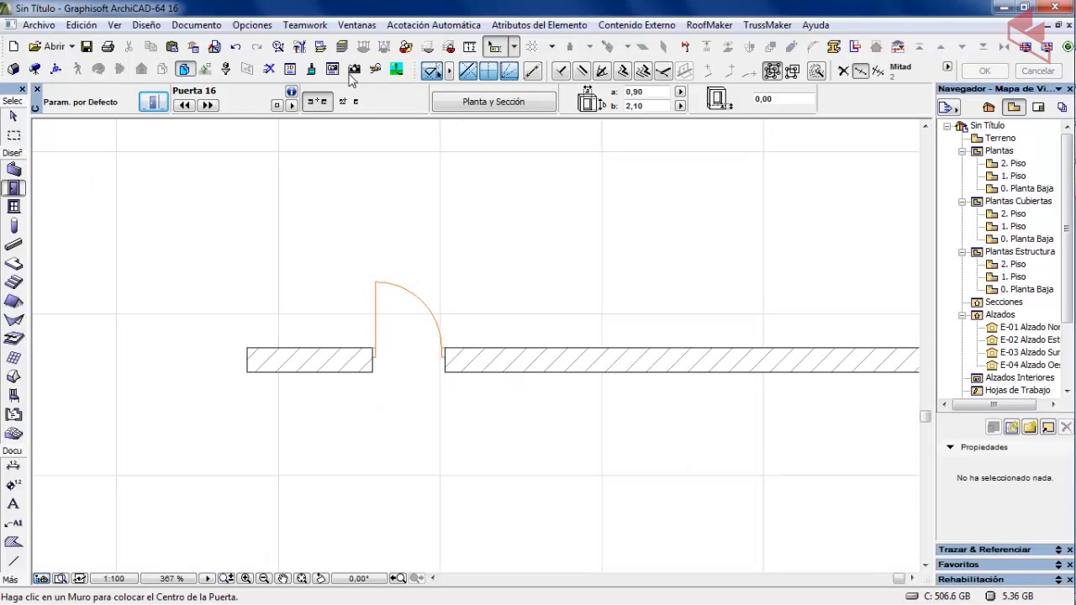
# Show the Coordenadas palette and set the user origin at the horizontal wall's upper left corner
pyautogui.click(352, 29)
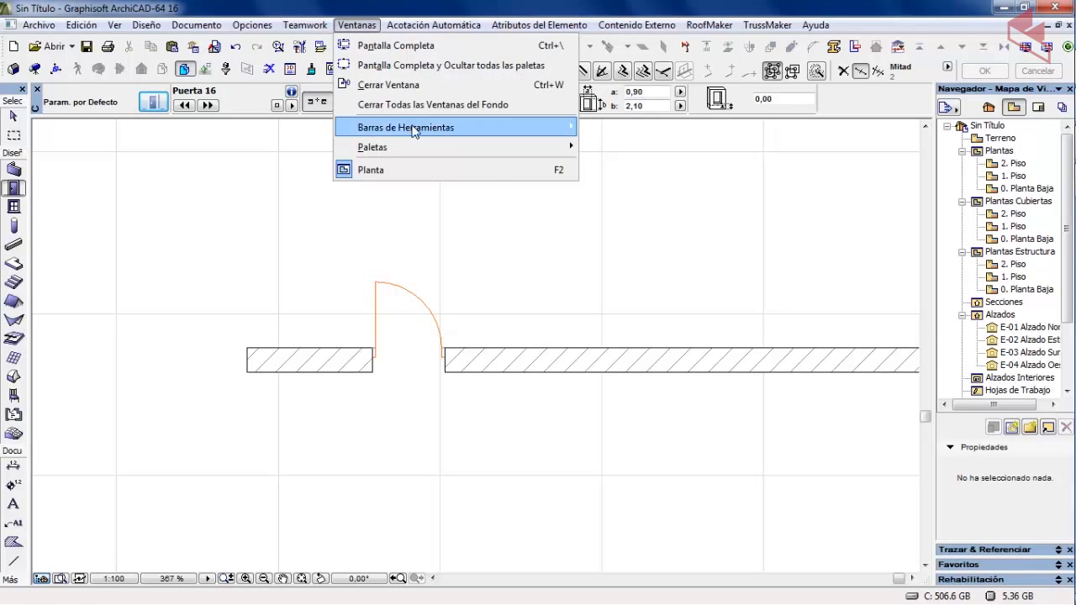
pyautogui.moveTo(417, 147)
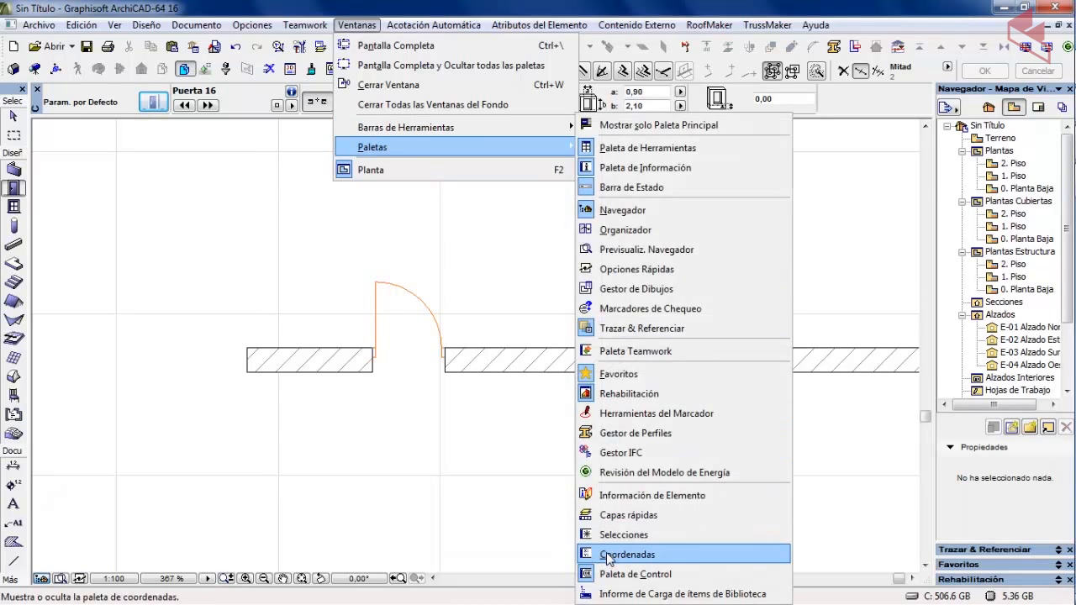
pyautogui.click(610, 556)
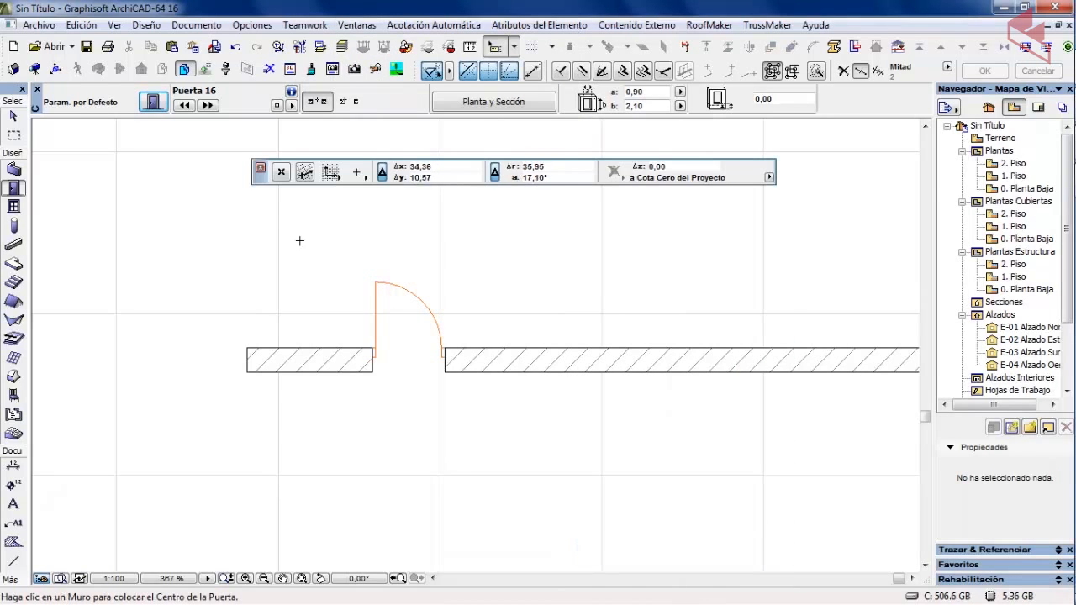
pyautogui.click(282, 172)
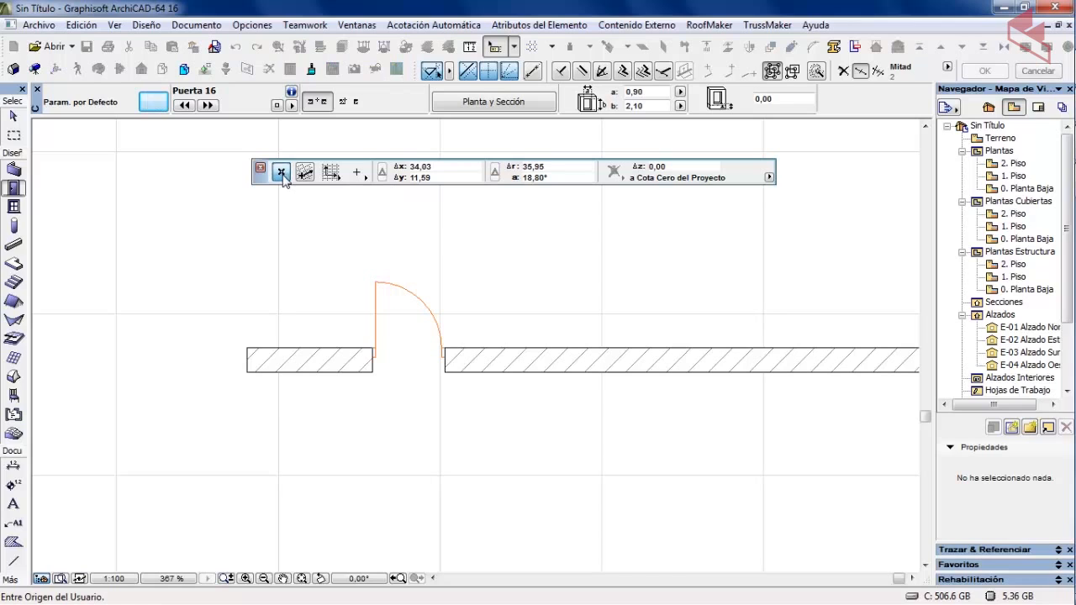
pyautogui.click(247, 349)
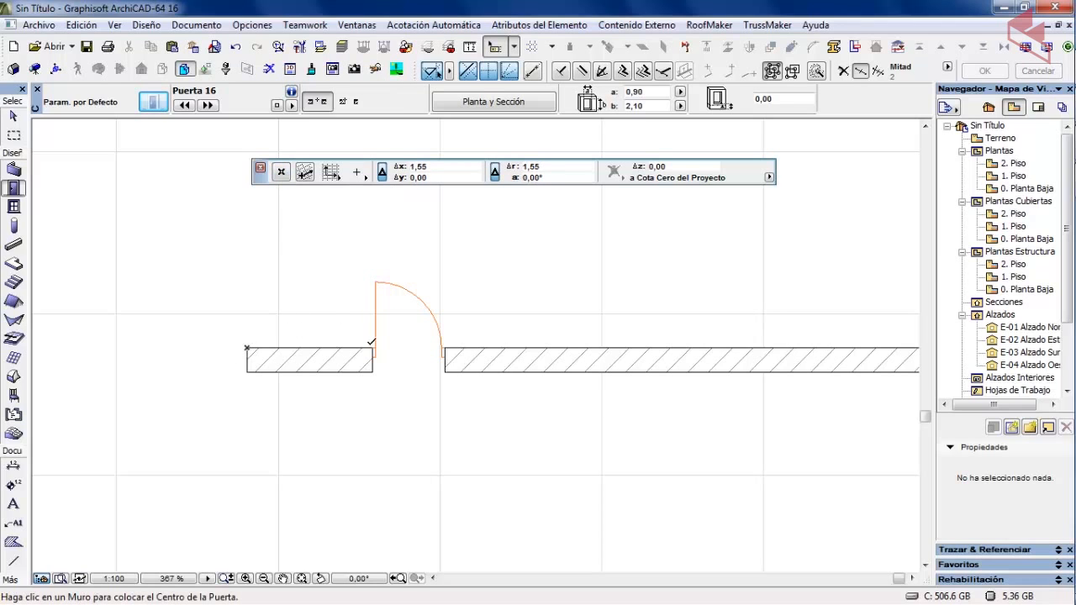
# Check the door opening's near edge relative to the user origin, and hide the coordinates palette
pyautogui.scroll(4, 372, 344)
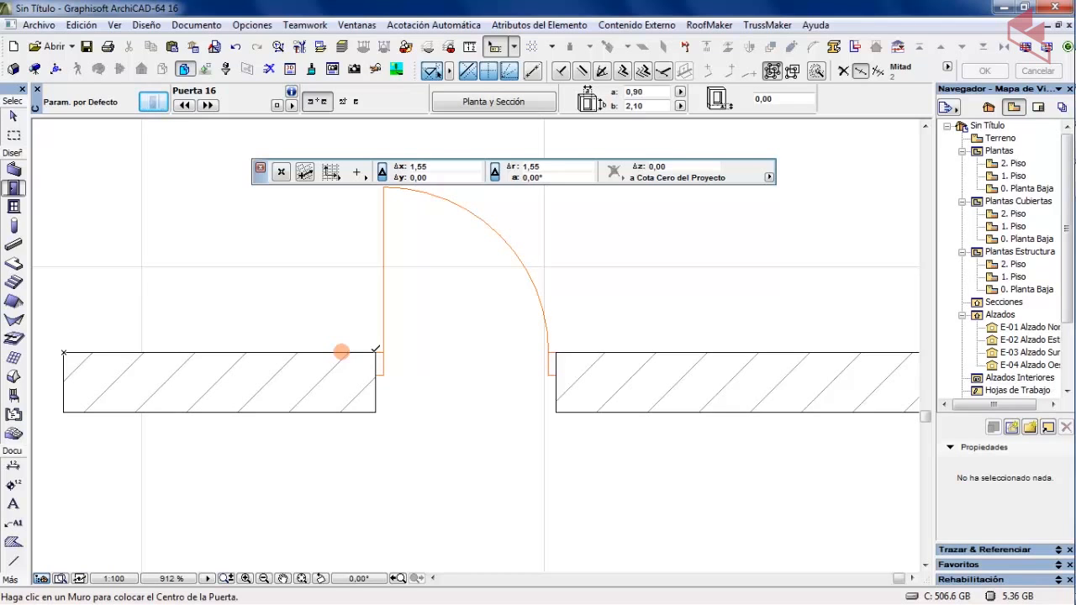
pyautogui.scroll(-5, 308, 241)
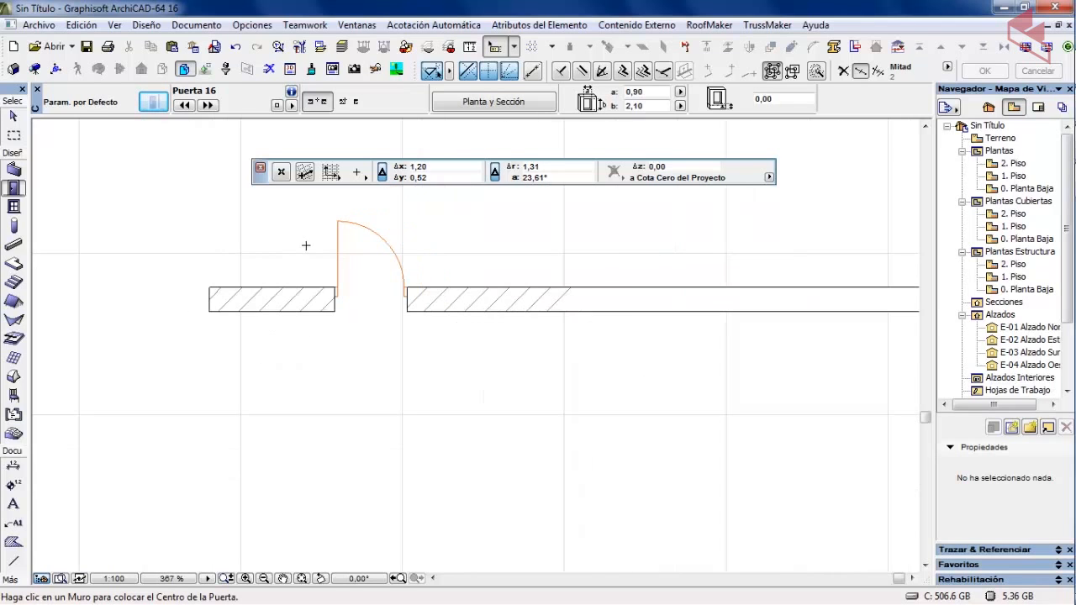
pyautogui.moveTo(306, 243); pyautogui.dragTo(340, 279, button='middle')
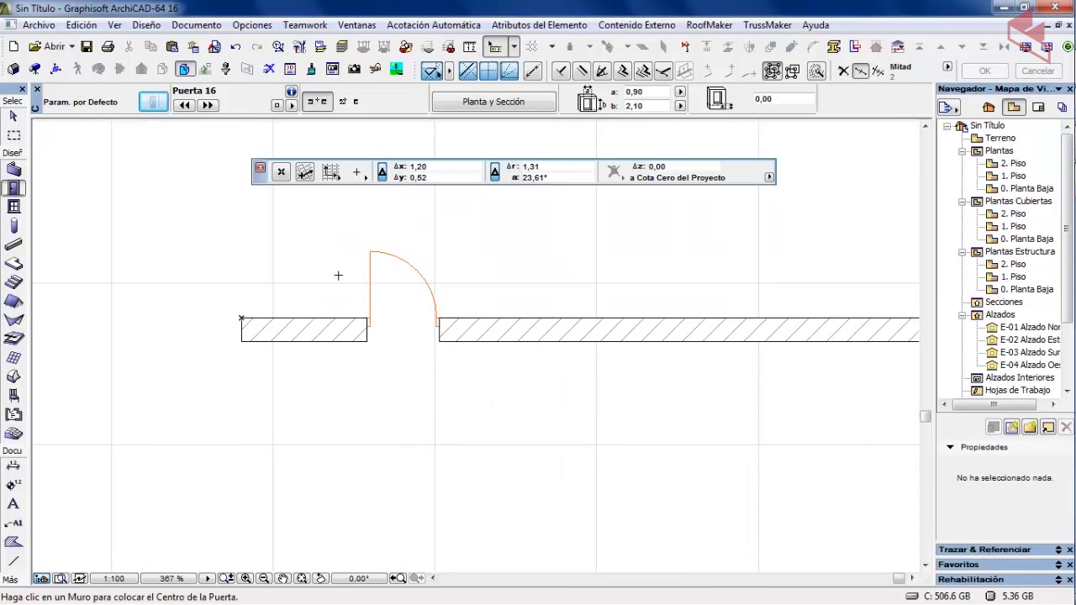
pyautogui.click(260, 167)
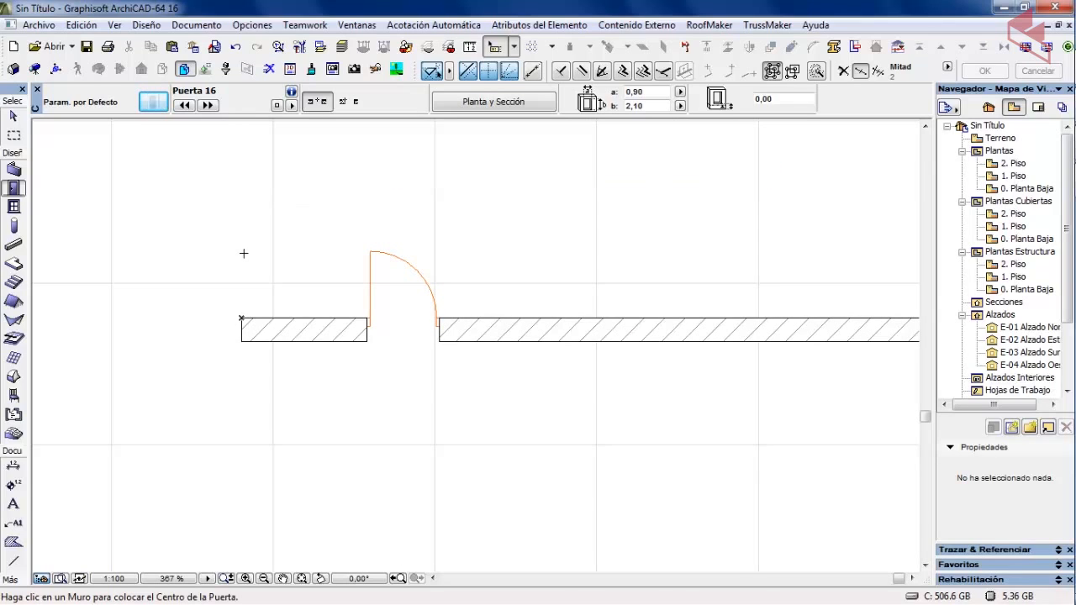
# Open the Redes & Fondo settings for the grid and background
pyautogui.scroll(-3, 238, 252)
pyautogui.moveTo(325, 221); pyautogui.dragTo(348, 295, button='middle')
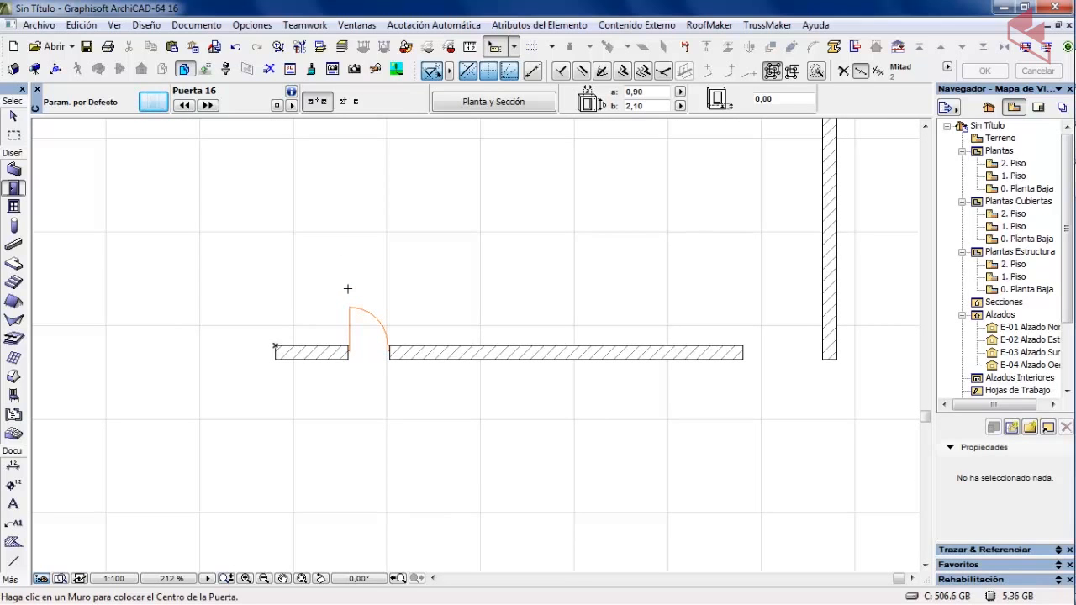
pyautogui.scroll(-2, 600, 216)
pyautogui.moveTo(596, 230); pyautogui.dragTo(533, 297, button='middle')
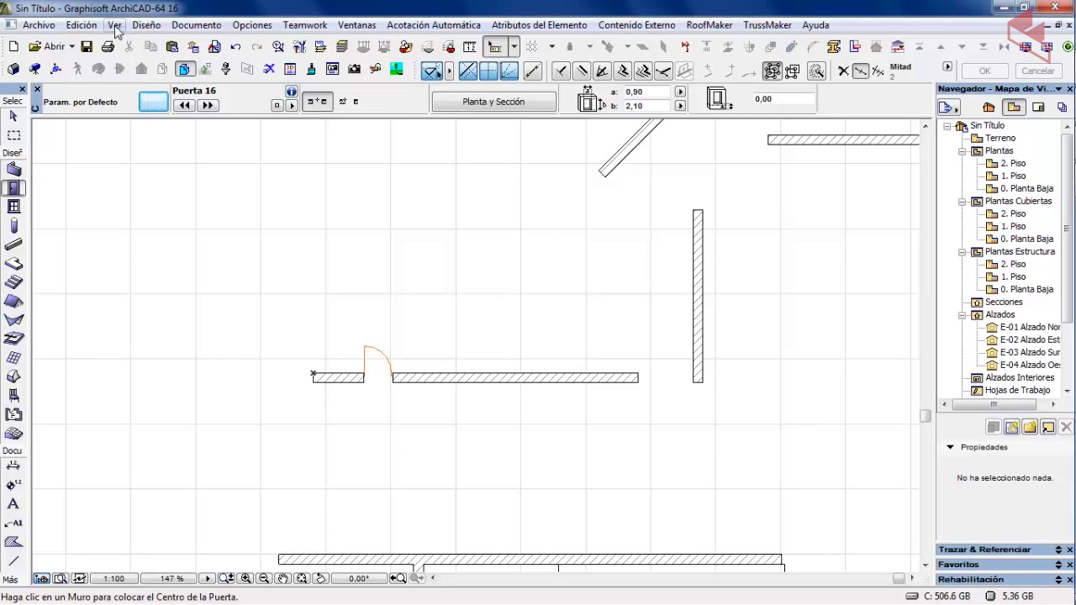
pyautogui.click(114, 24)
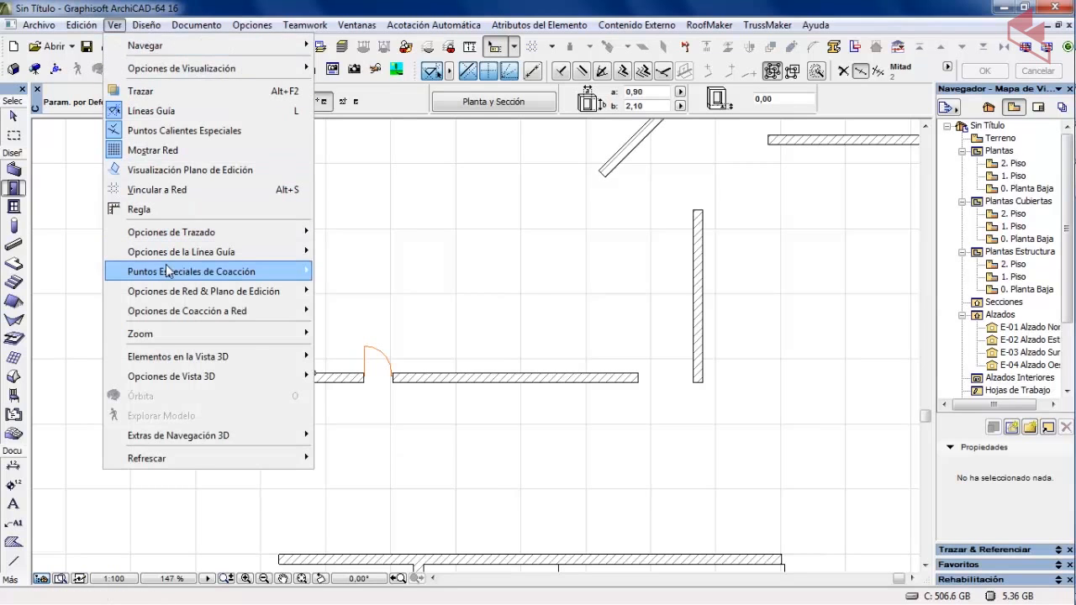
pyautogui.moveTo(171, 295)
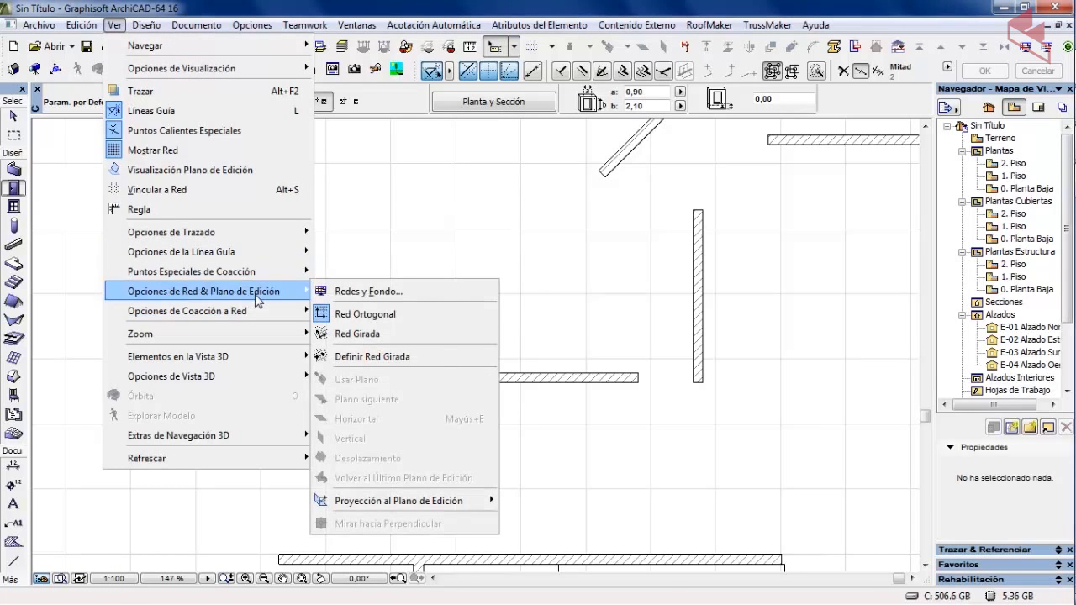
pyautogui.click(336, 292)
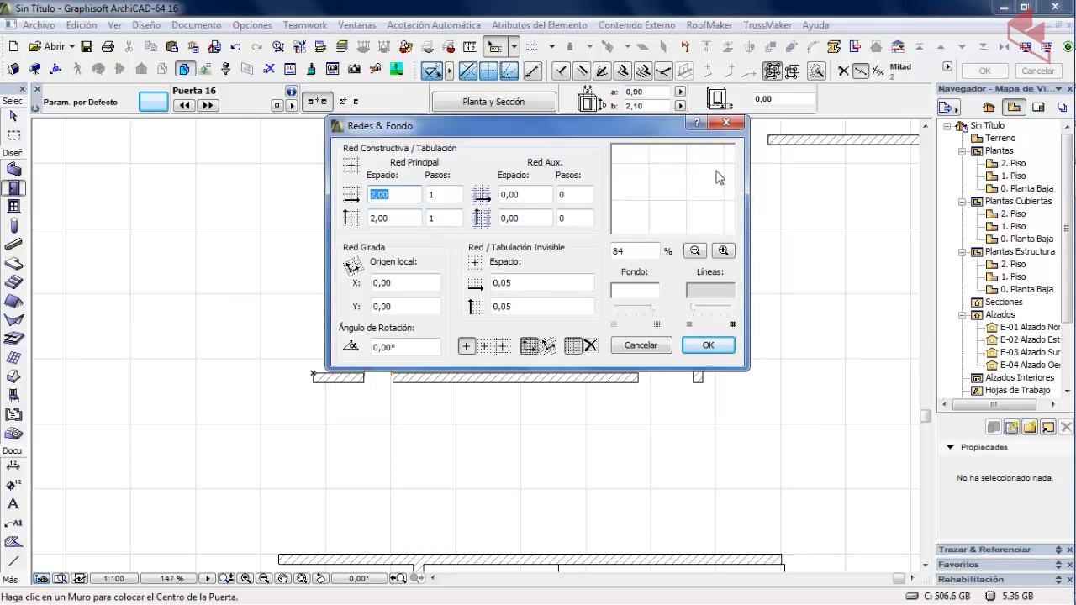
# Check the colour choices for the 2D window background and the grid lines, cancelling both without a change
pyautogui.click(644, 294)
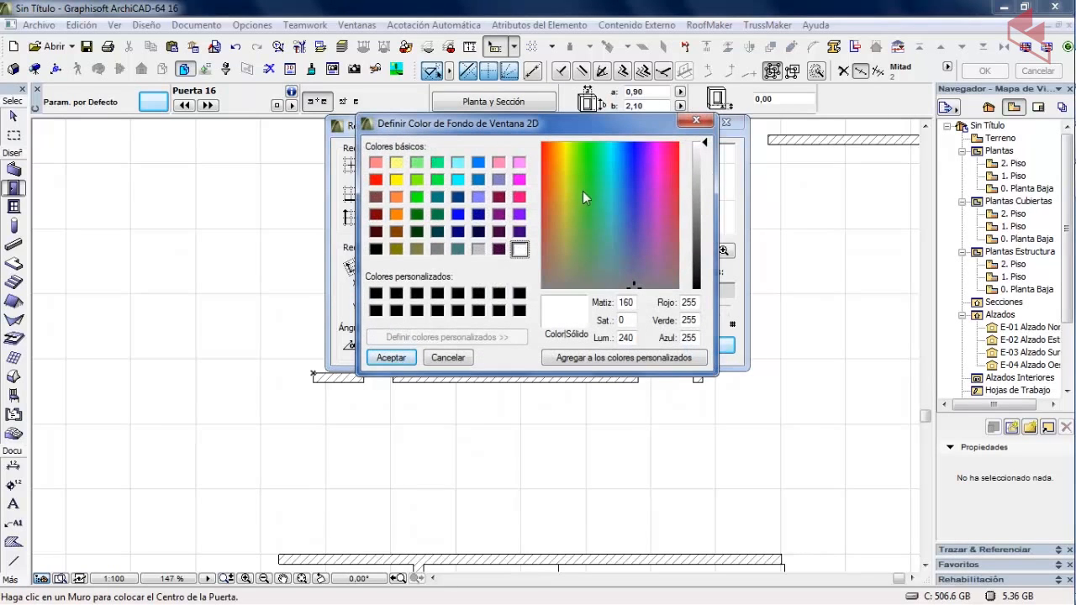
pyautogui.click(465, 359)
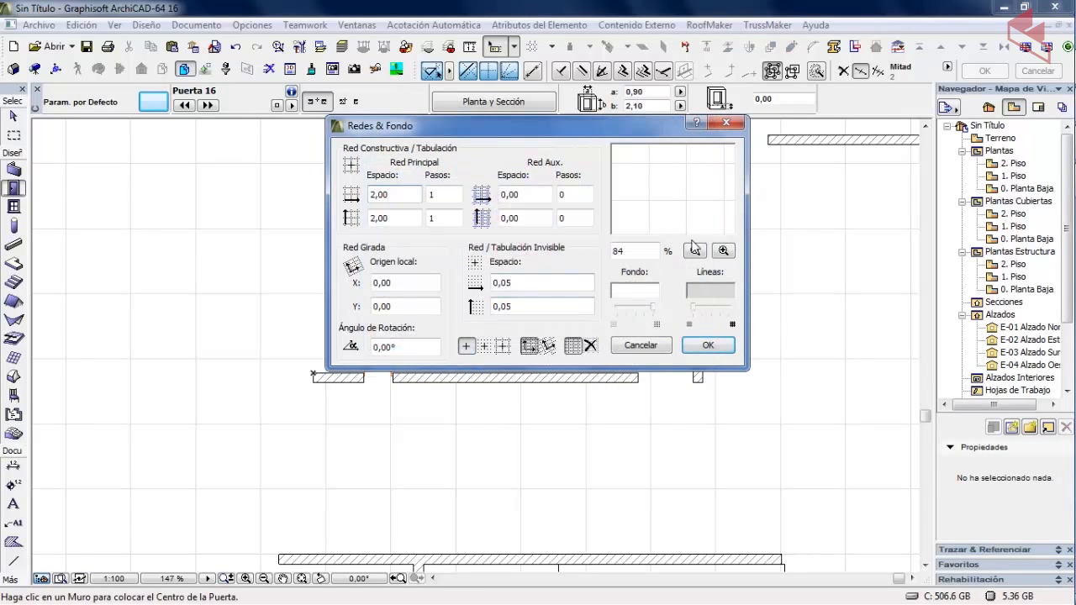
pyautogui.click(712, 292)
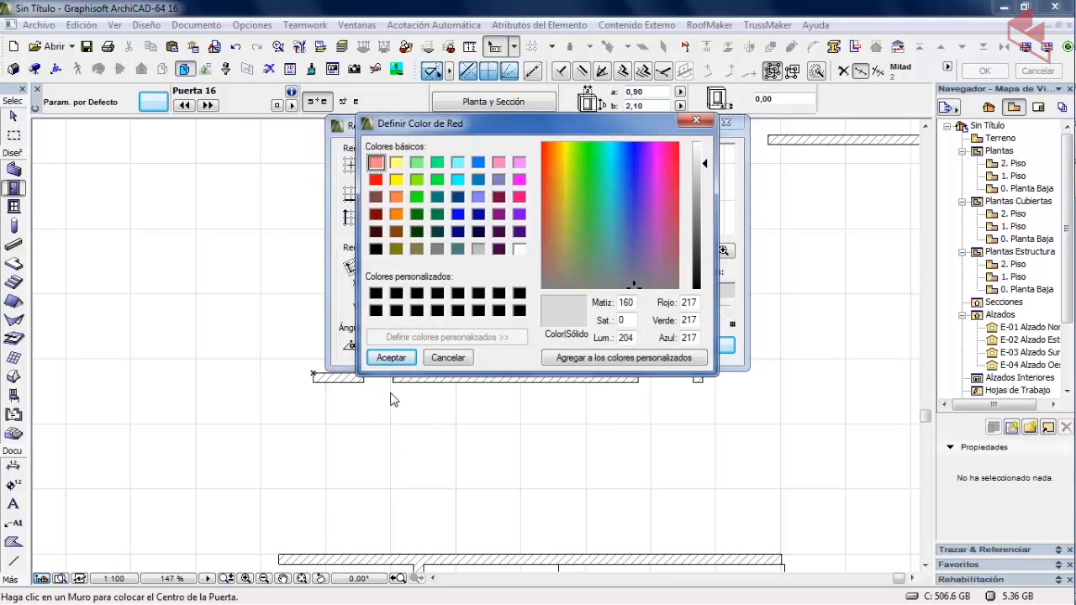
pyautogui.click(448, 358)
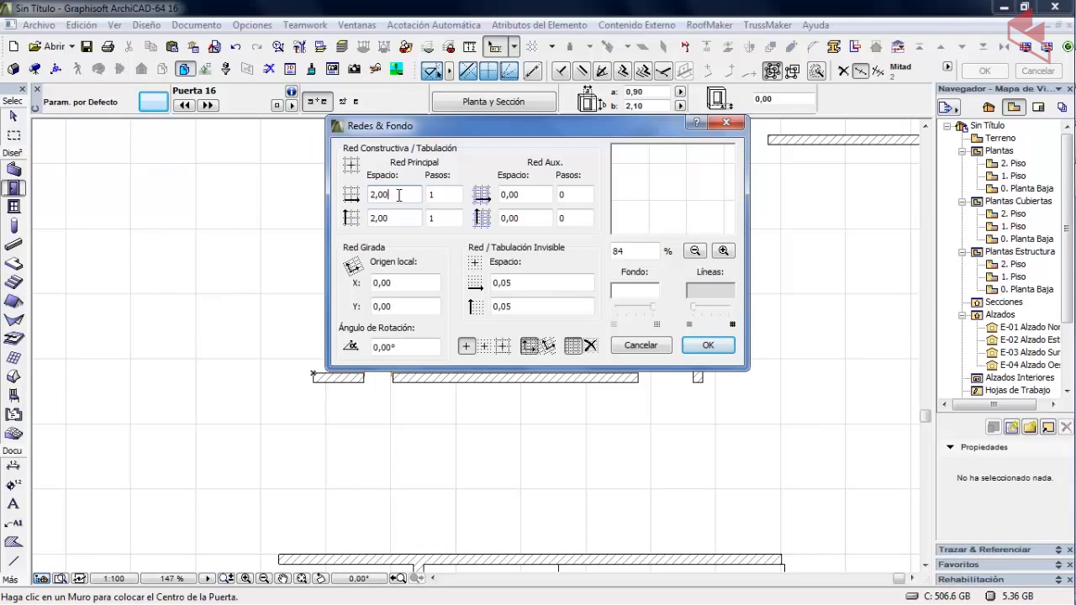
# Set the main grid spacing to 1,00 in both directions, review the invisible grid spacing and apply the settings
pyautogui.moveTo(400, 195); pyautogui.dragTo(343, 206)
pyautogui.write('1')
pyautogui.press('Tab')
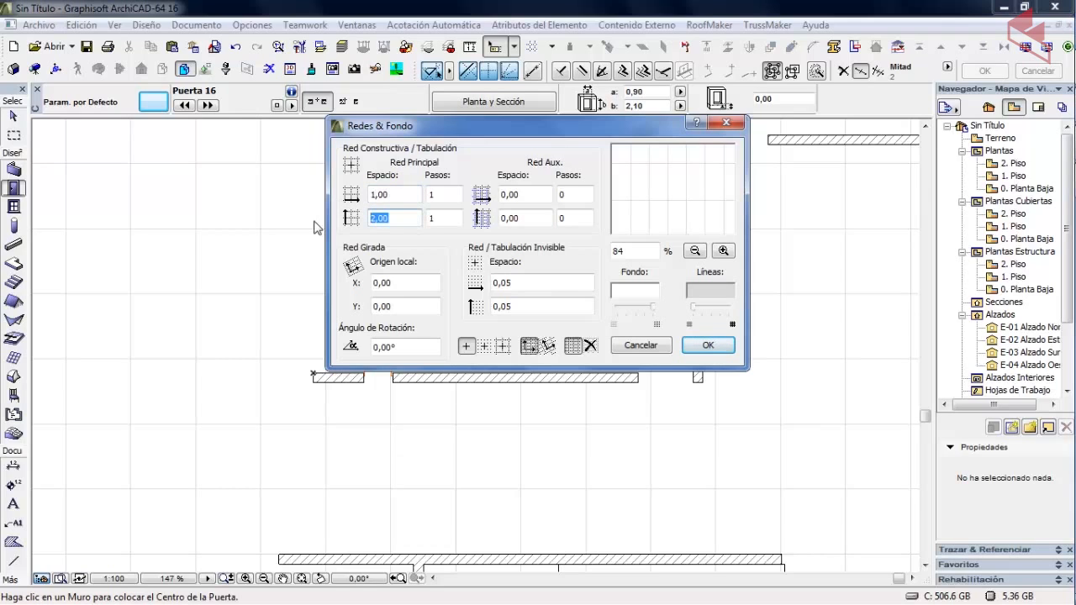
pyautogui.write('1')
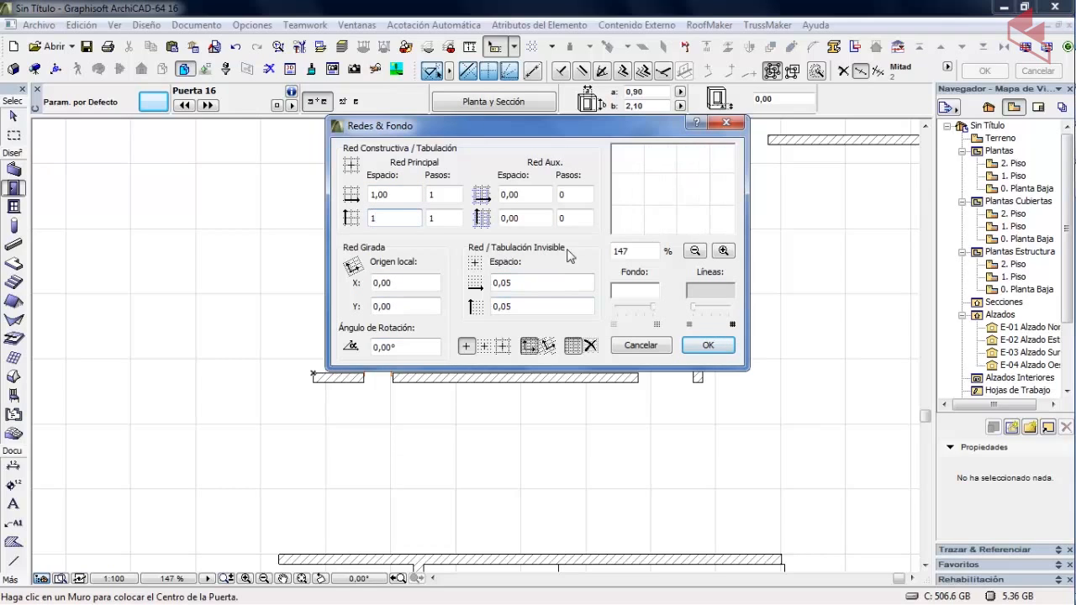
pyautogui.click(520, 282)
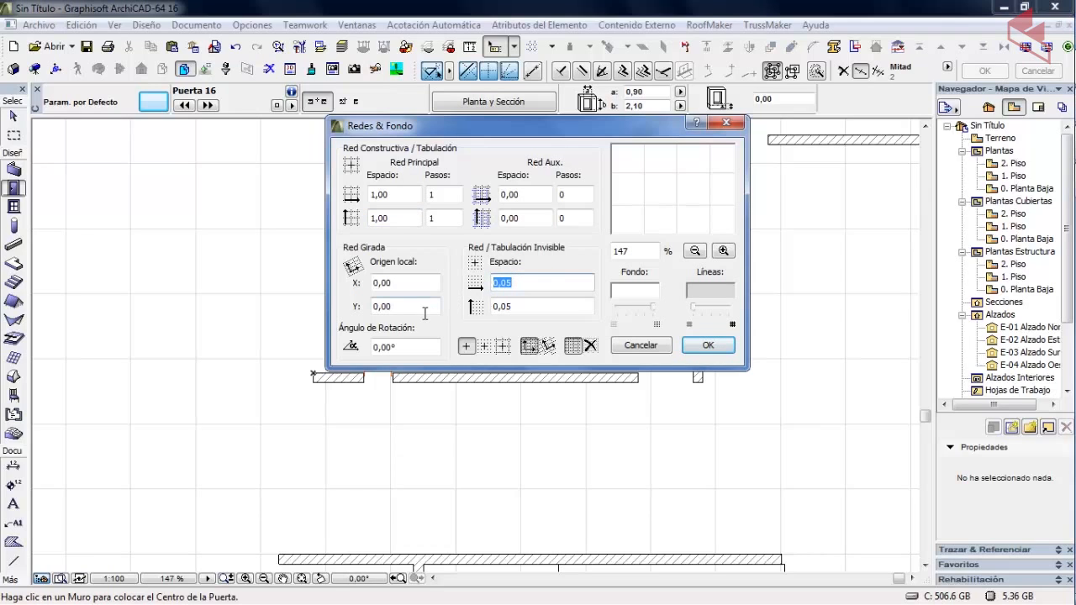
pyautogui.click(528, 307)
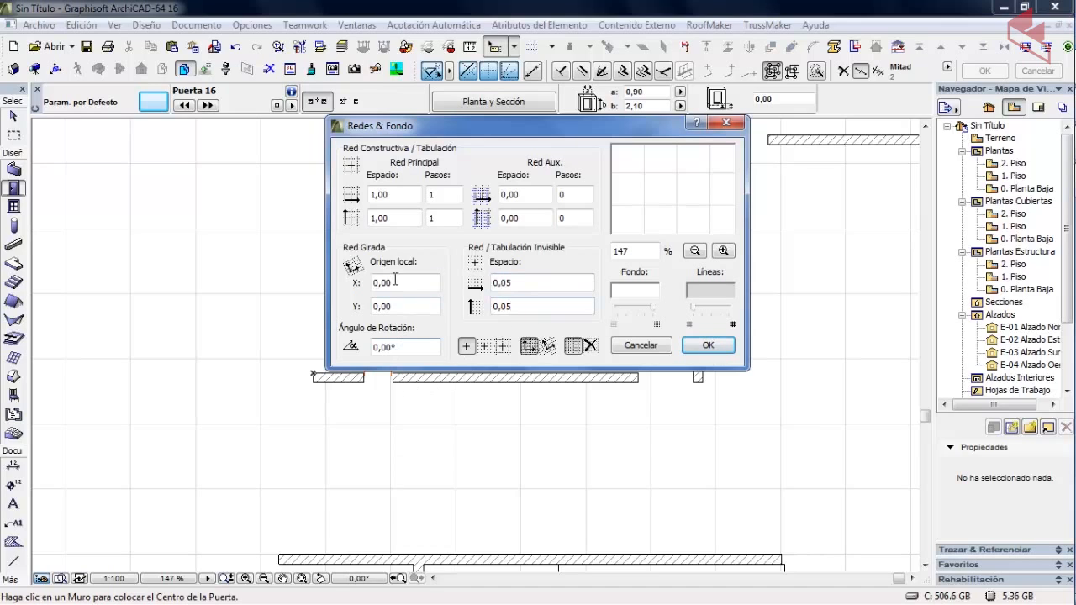
pyautogui.click(696, 350)
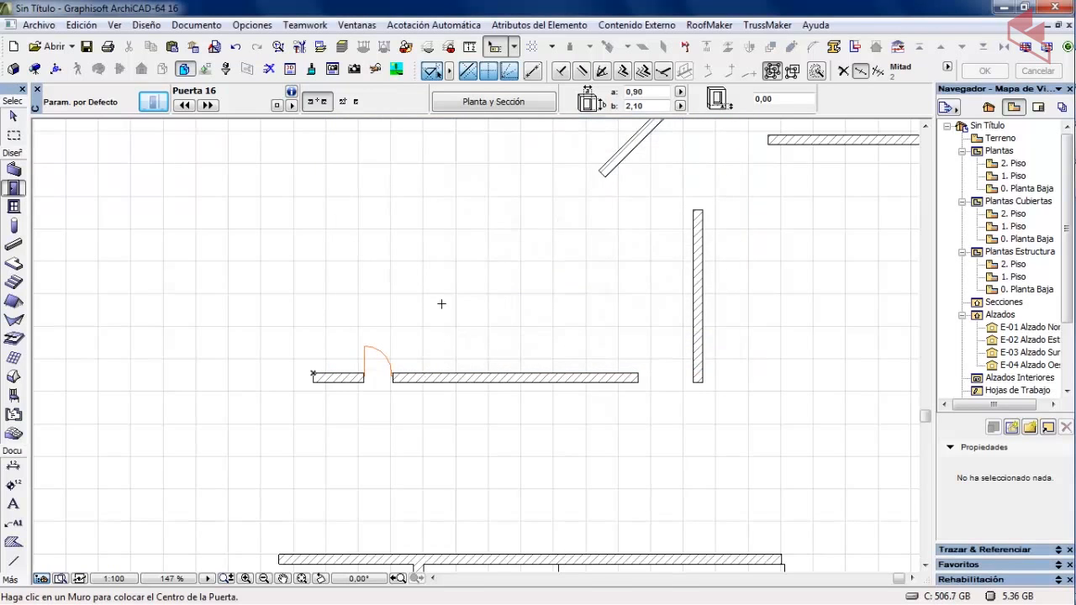
# Turn the grid display (Mostrar Red) off and back on in the floor plan
pyautogui.scroll(3, 423, 315)
pyautogui.scroll(-2, 499, 295)
pyautogui.moveTo(500, 295); pyautogui.dragTo(373, 360, button='middle')
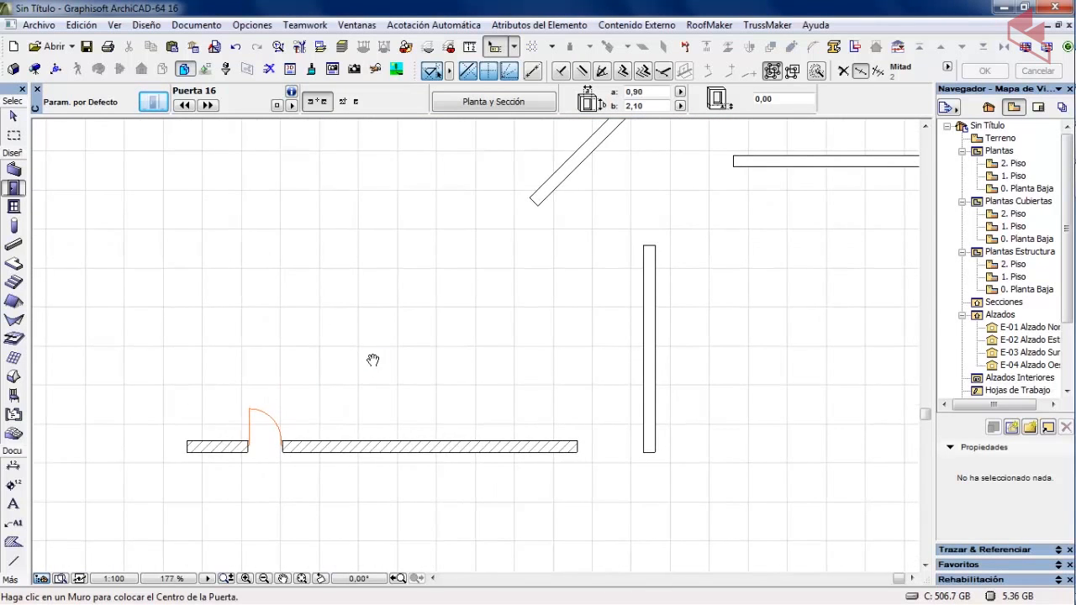
pyautogui.scroll(3, 373, 360)
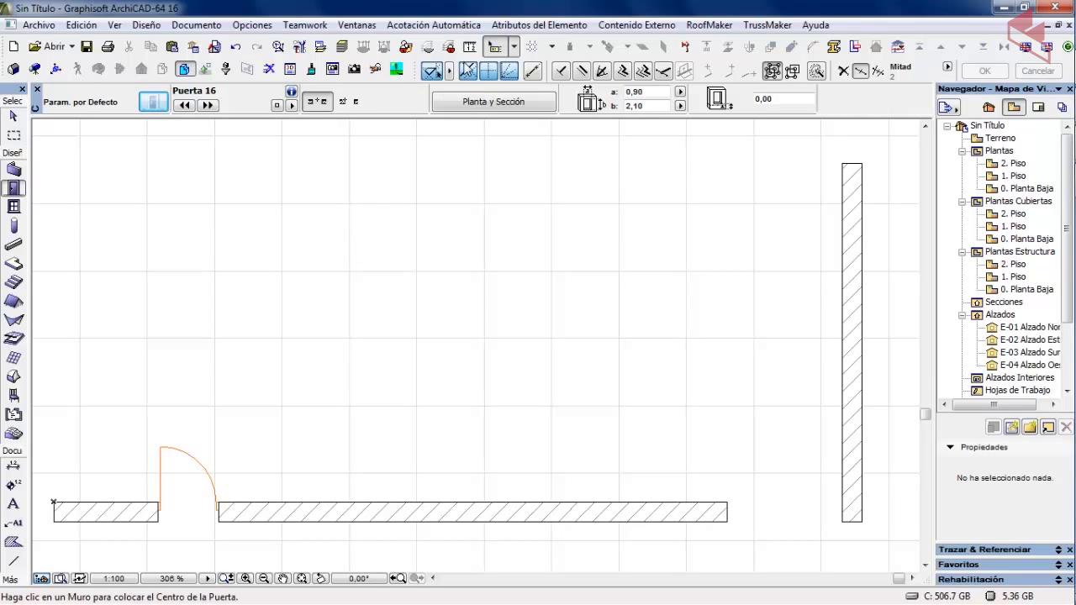
pyautogui.click(553, 48)
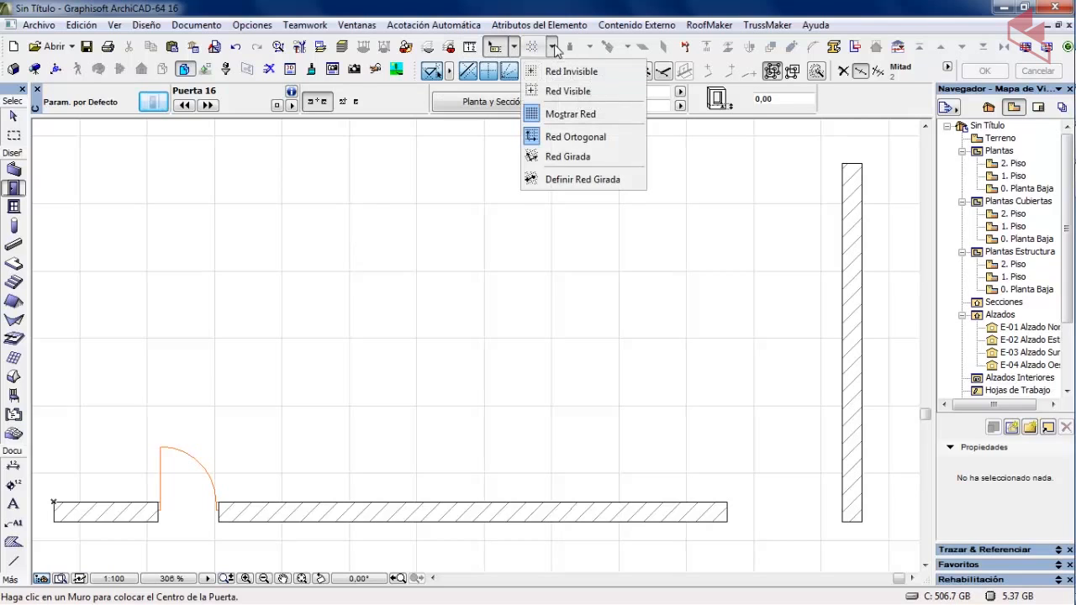
pyautogui.click(575, 114)
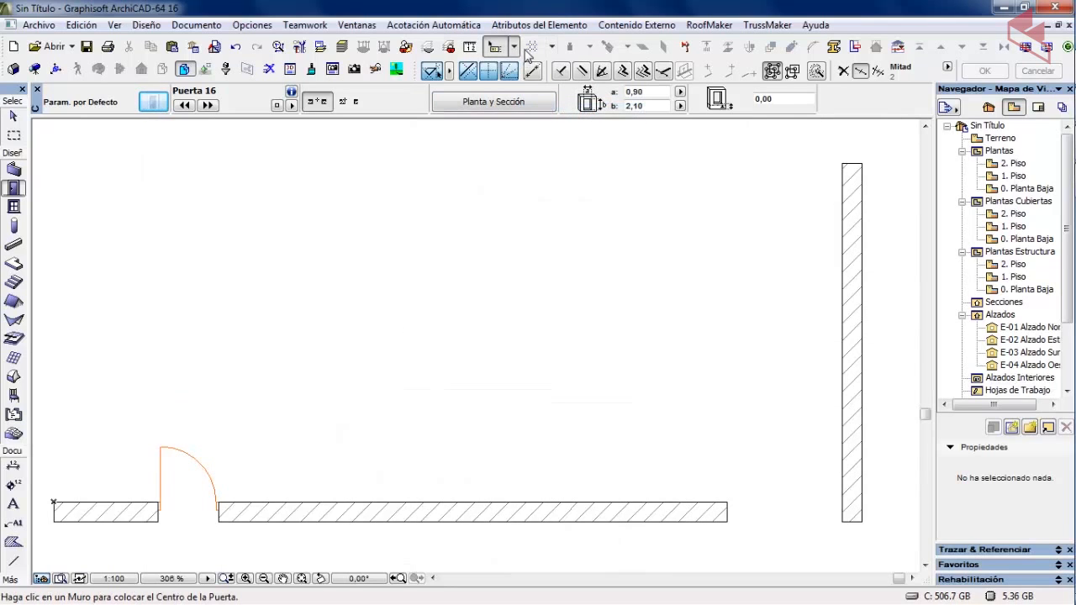
pyautogui.click(552, 48)
pyautogui.click(563, 115)
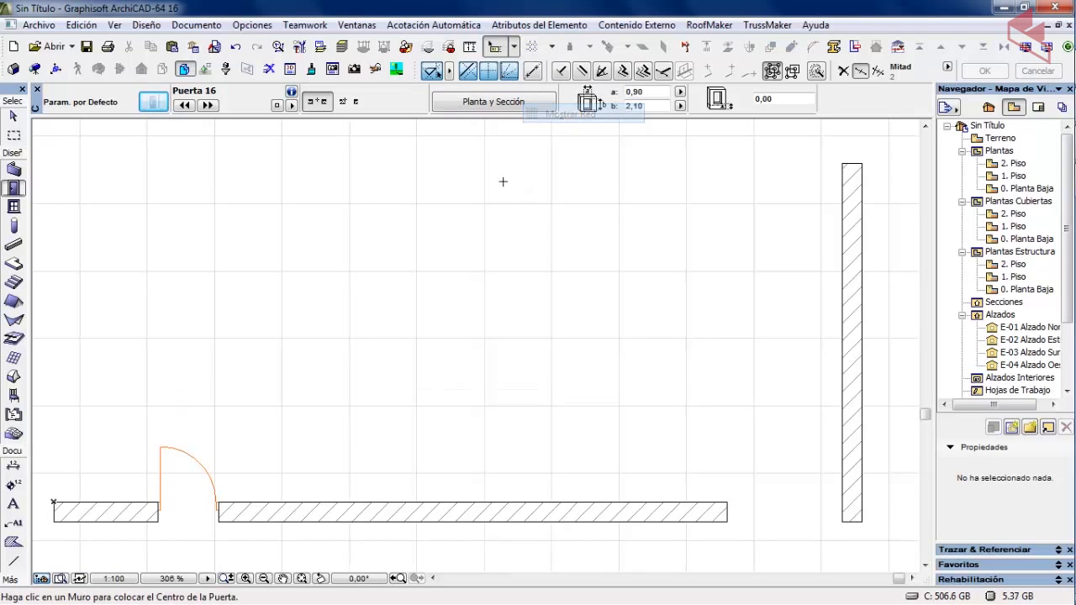
pyautogui.scroll(-2, 404, 260)
pyautogui.moveTo(292, 305); pyautogui.dragTo(404, 314, button='middle')
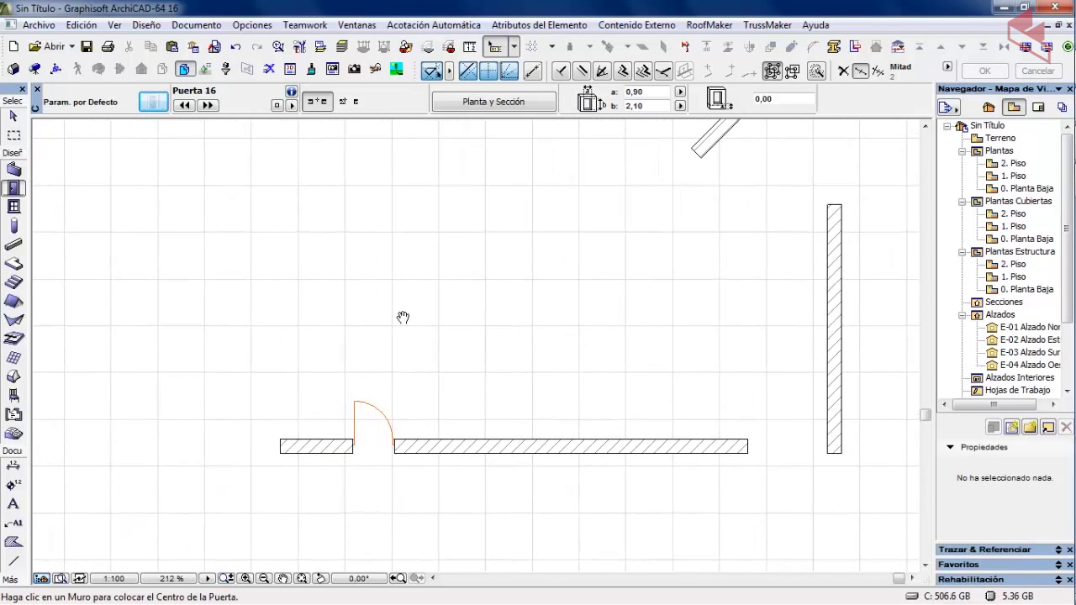
pyautogui.scroll(2, 402, 314)
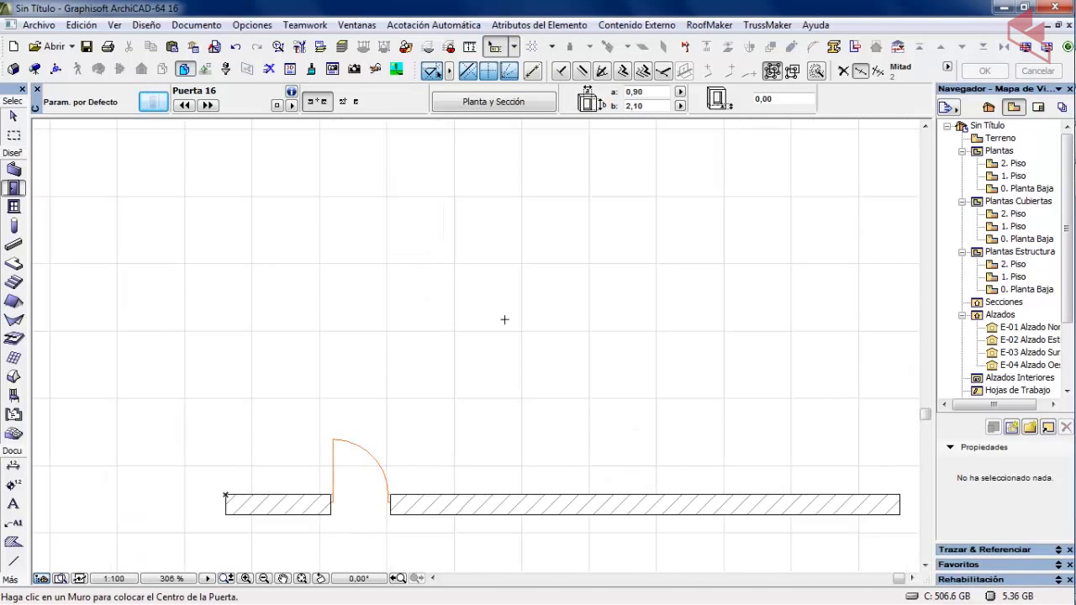
pyautogui.scroll(-2, 513, 318)
pyautogui.moveTo(553, 315); pyautogui.dragTo(399, 320, button='middle')
pyautogui.scroll(3, 396, 315)
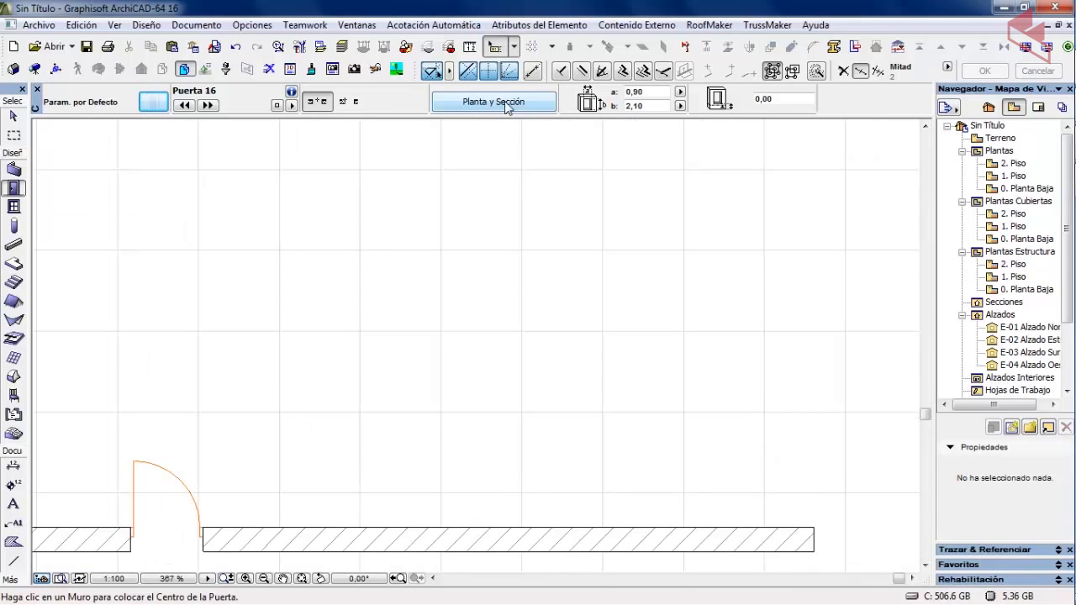
# Turn on grid snapping with Red Visible and check how the cursor snaps to the grid intersections
pyautogui.click(552, 48)
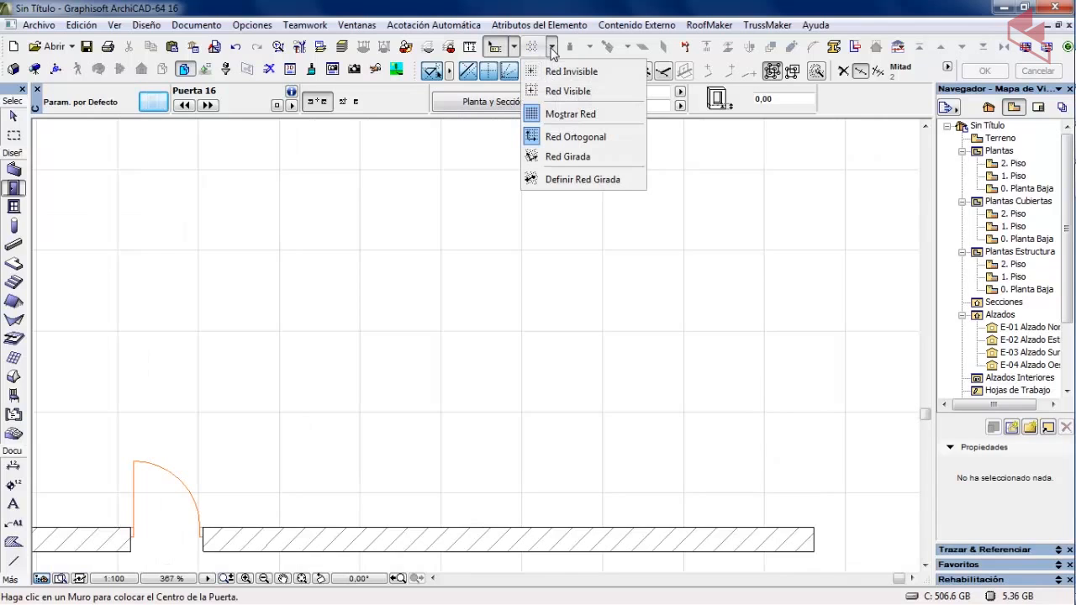
pyautogui.click(554, 49)
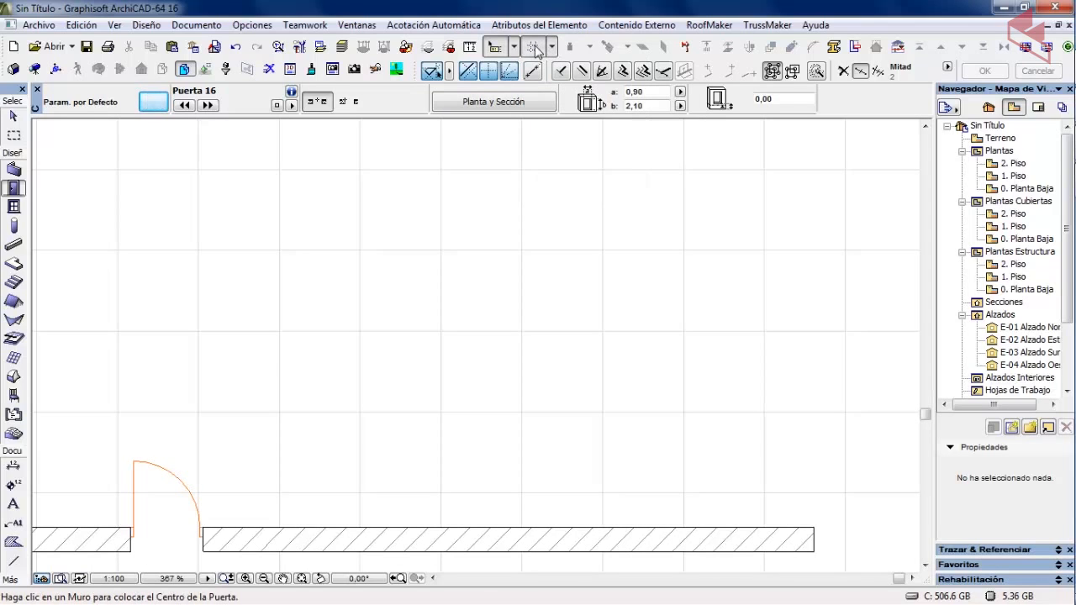
pyautogui.click(535, 48)
pyautogui.click(552, 48)
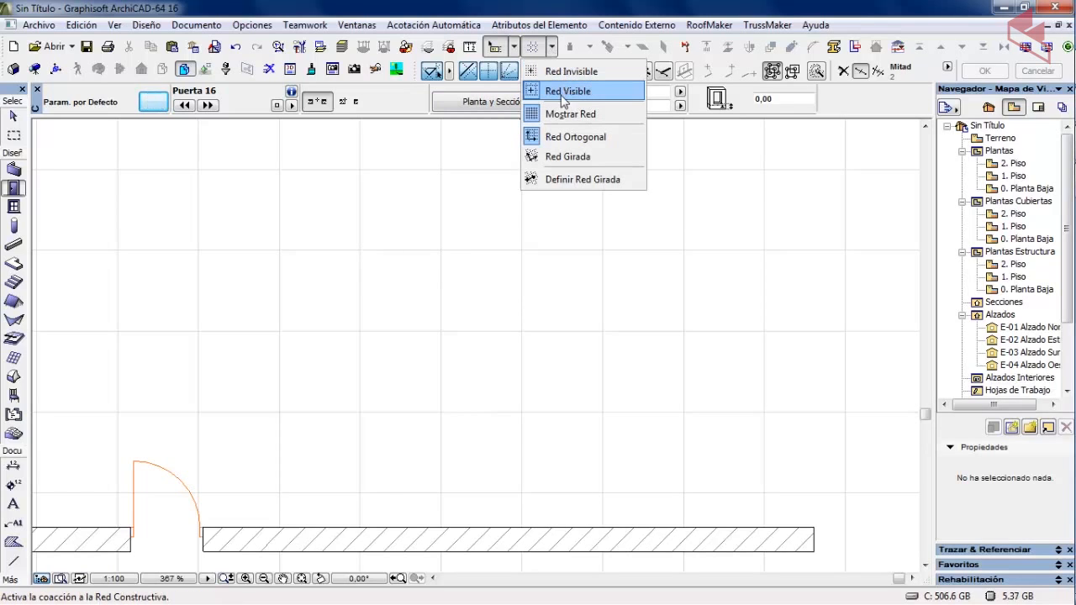
pyautogui.click(591, 98)
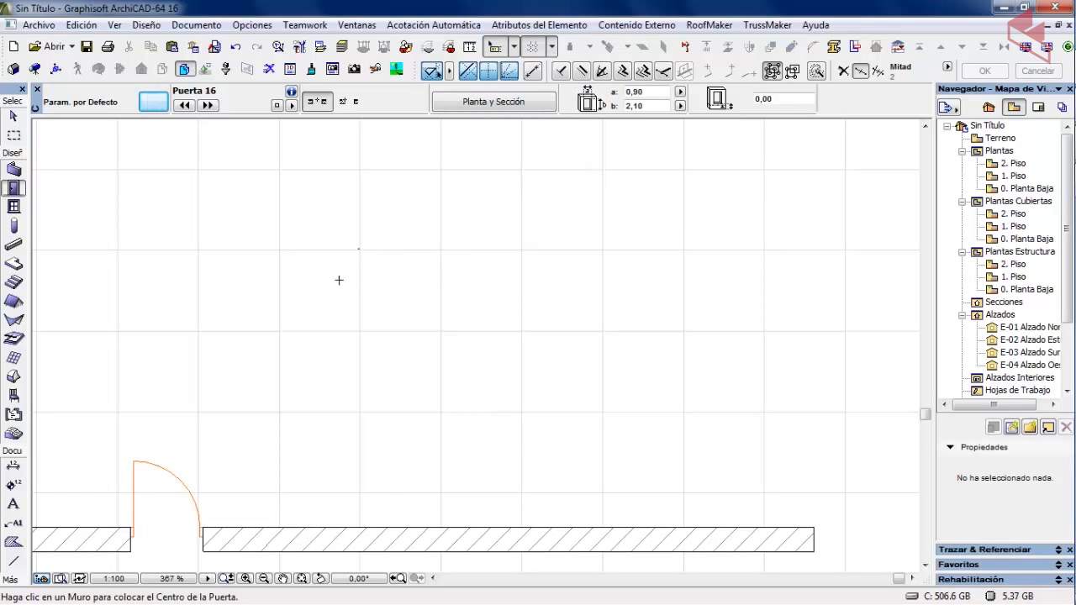
pyautogui.scroll(3, 345, 262)
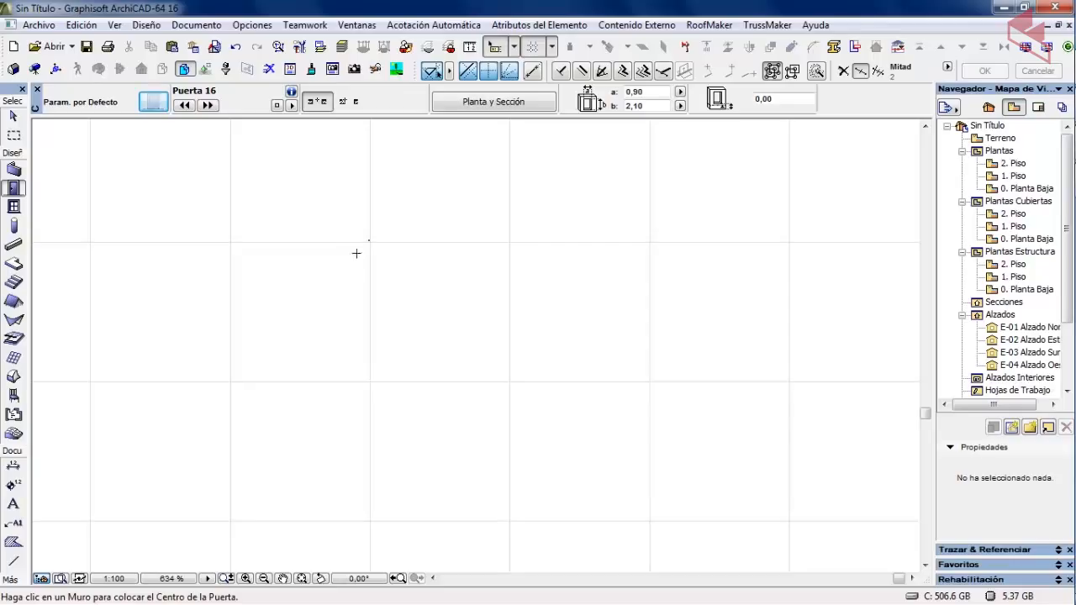
pyautogui.scroll(-4, 529, 390)
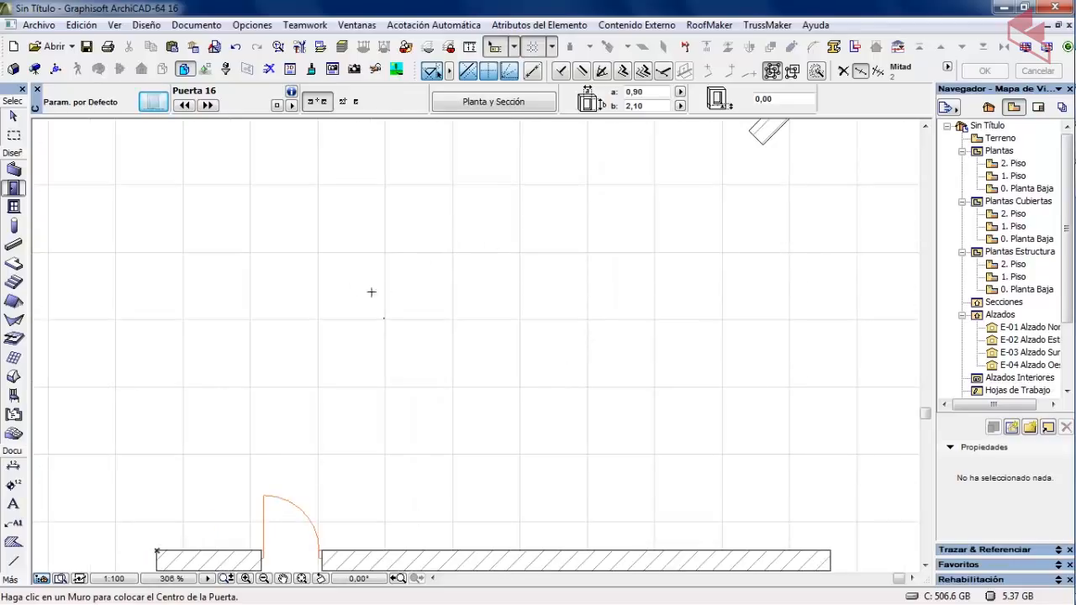
# Start a wall at a grid intersection above the wall with the door and preview its end snapping to the visible grid
pyautogui.click(16, 171)
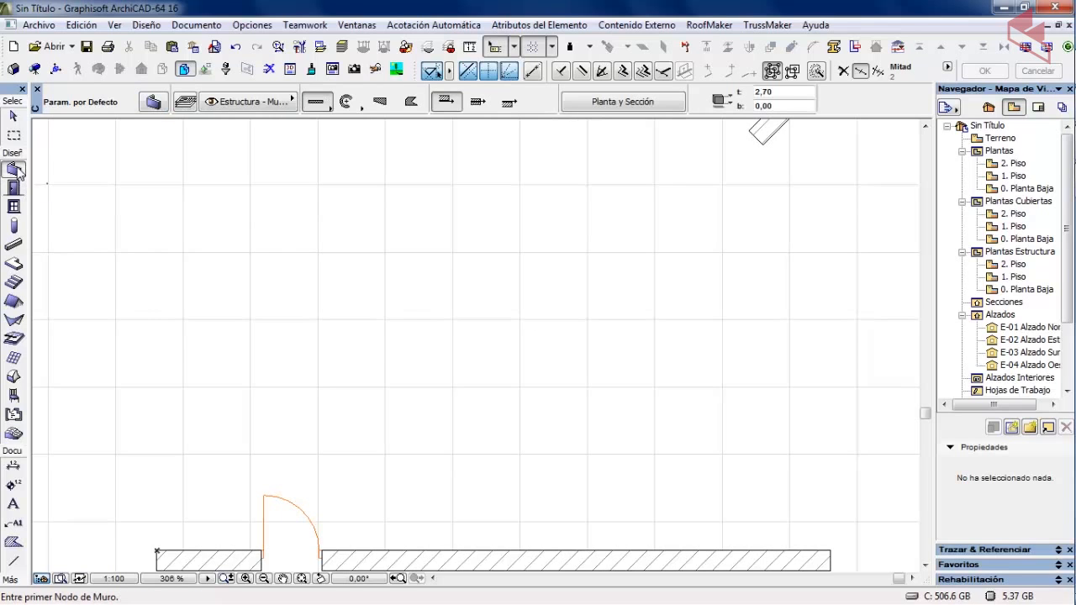
pyautogui.click(384, 319)
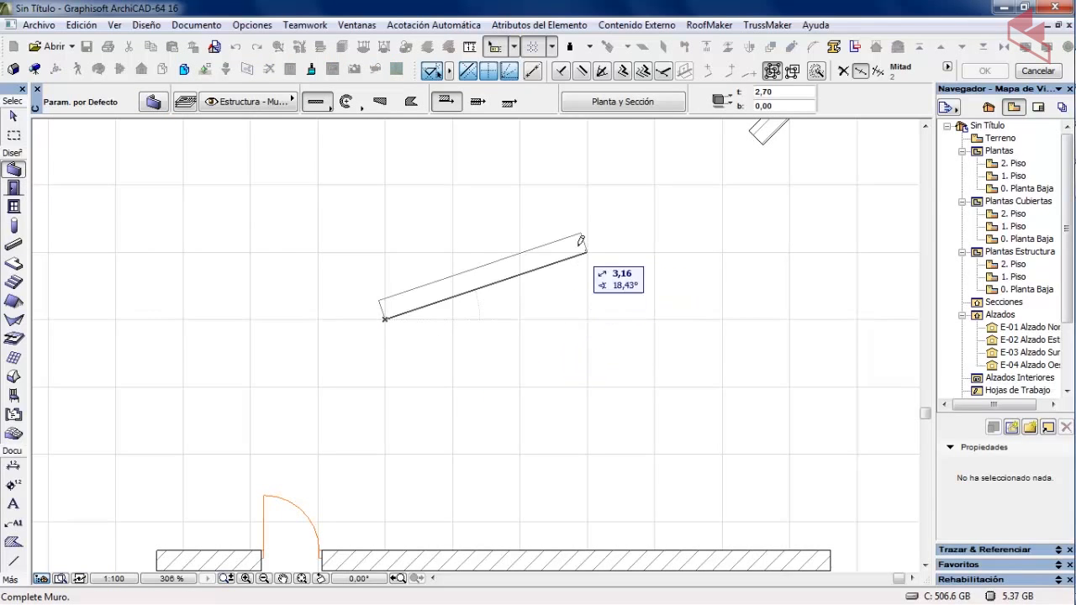
pyautogui.scroll(-1, 637, 331)
pyautogui.moveTo(637, 331); pyautogui.dragTo(500, 250, button='middle')
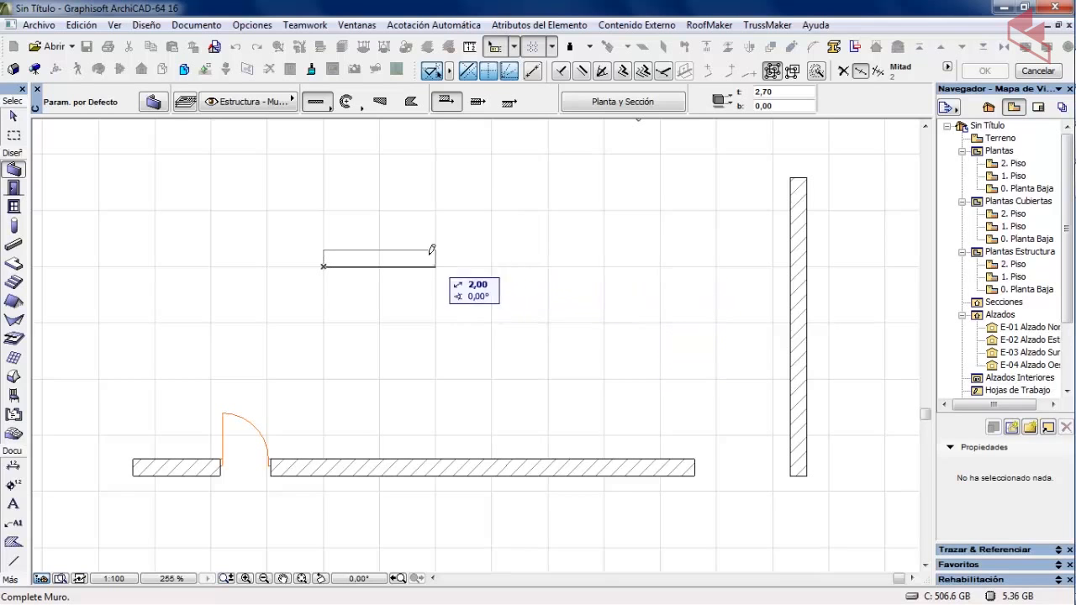
# Switch the snapping to Red Invisible while the wall is in progress and examine its preview up close
pyautogui.click(552, 47)
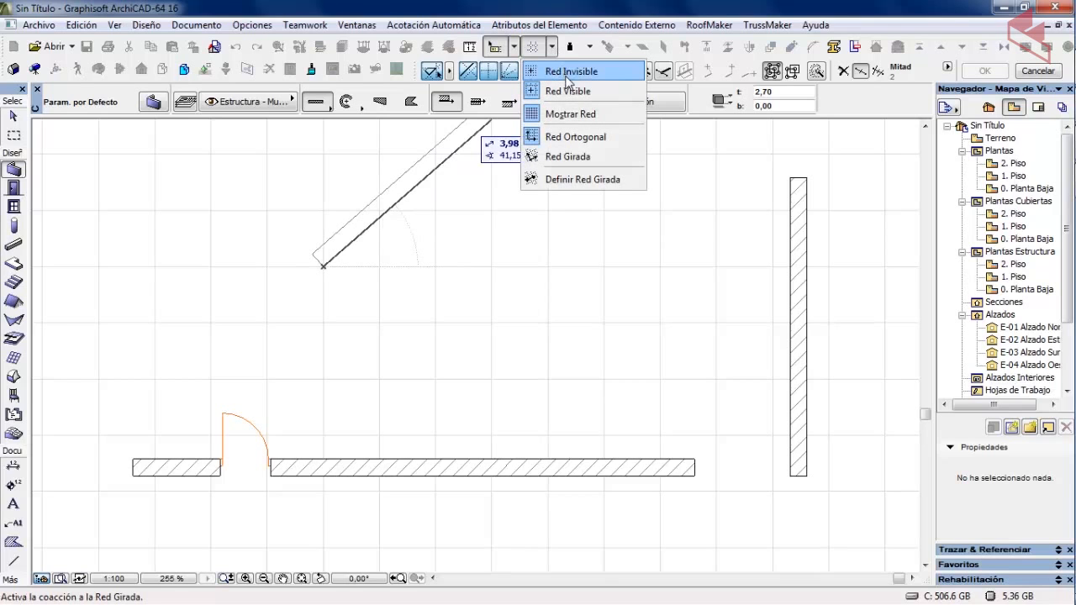
pyautogui.click(569, 73)
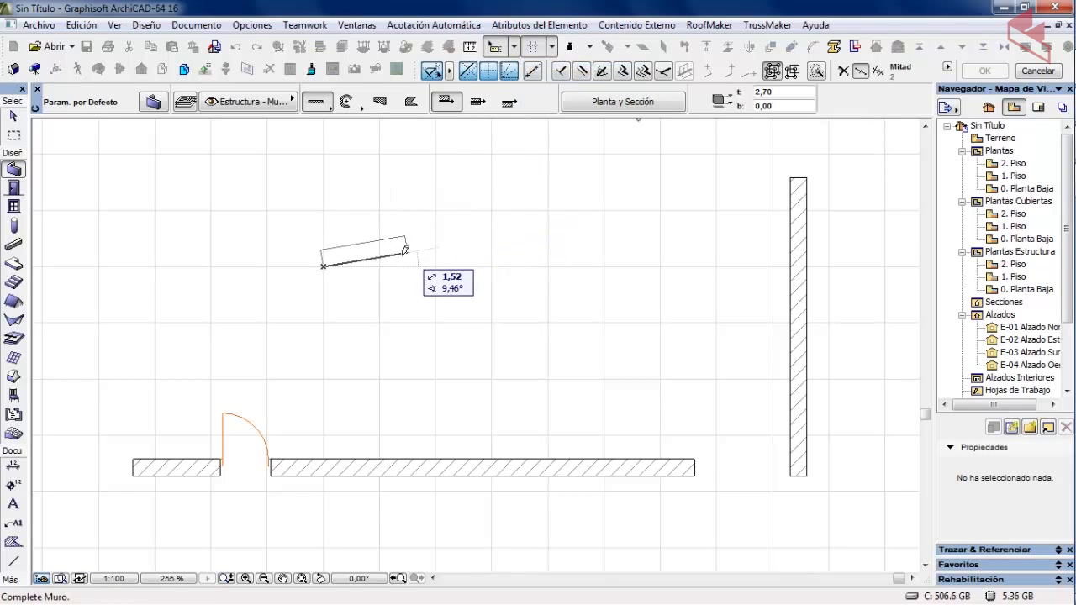
pyautogui.scroll(5, 378, 247)
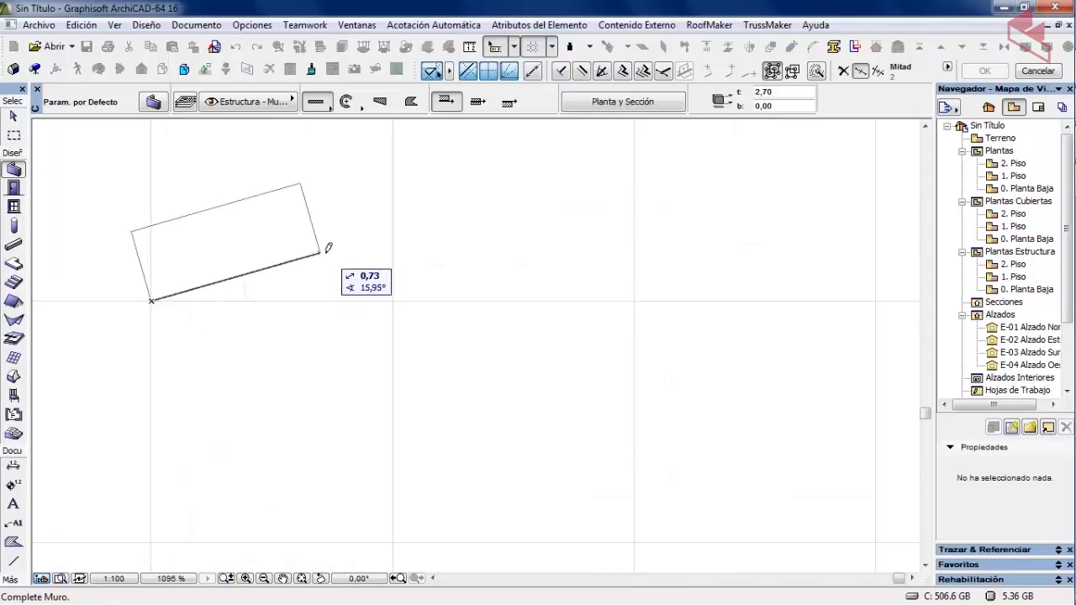
pyautogui.scroll(3, 328, 257)
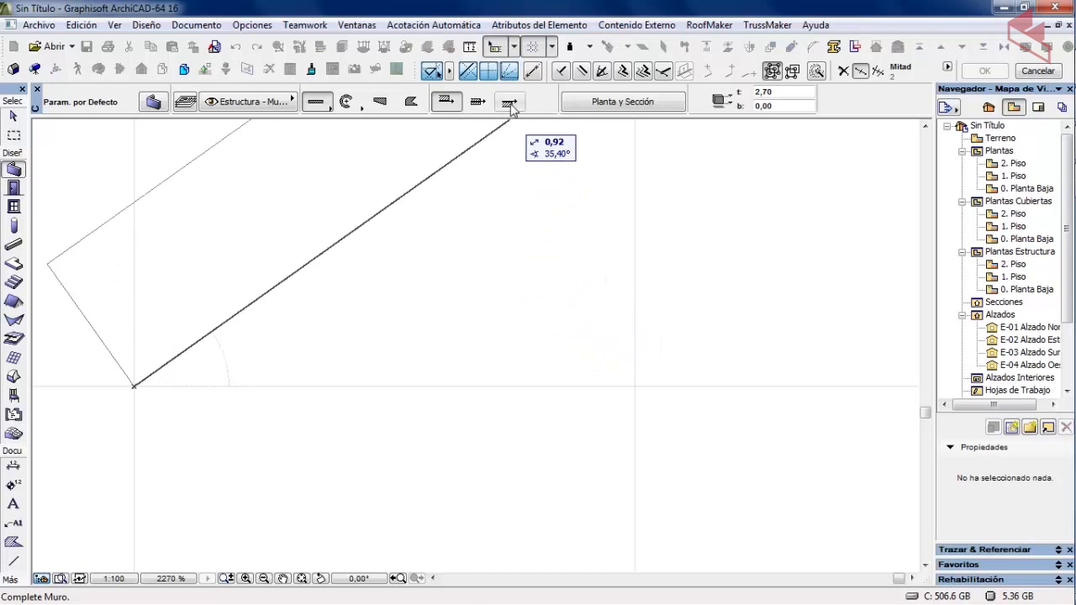
# Turn off grid snapping, preview the wall without it and cancel the unfinished wall
pyautogui.click(553, 46)
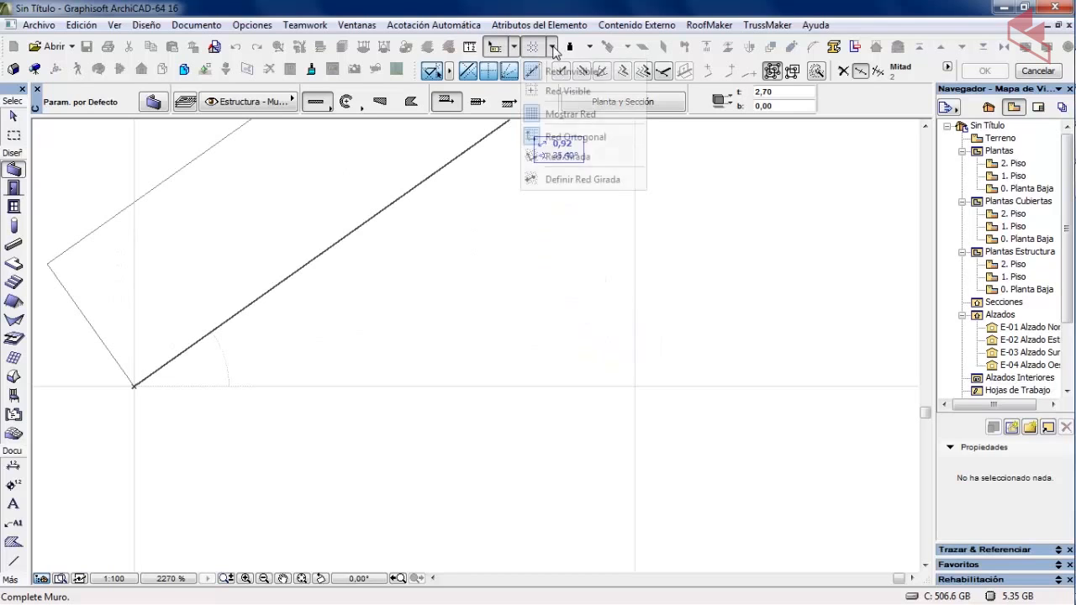
pyautogui.click(564, 93)
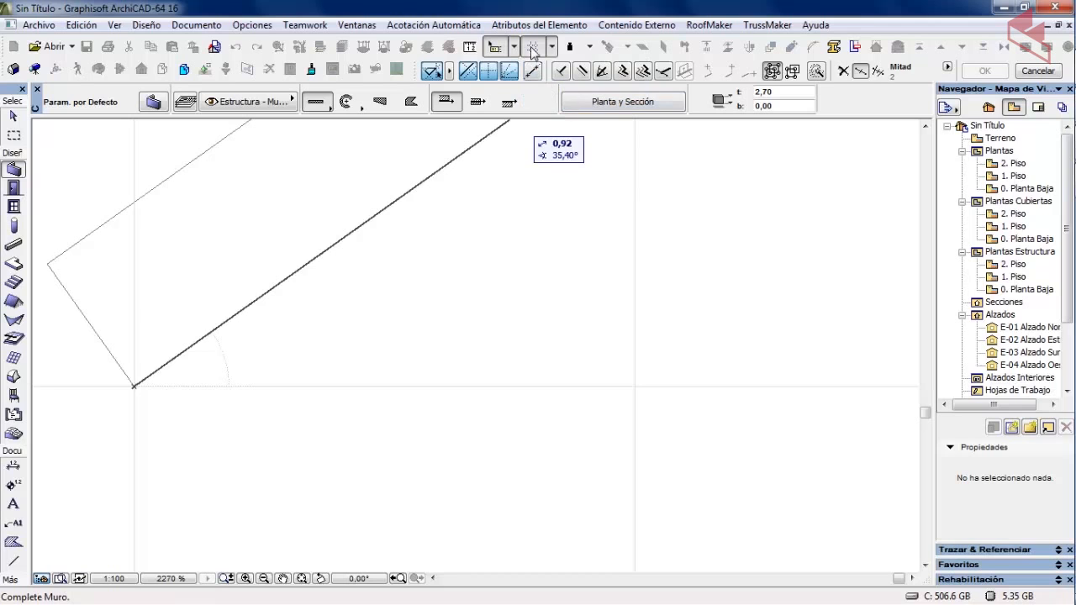
pyautogui.scroll(-3, 536, 222)
pyautogui.moveTo(536, 223); pyautogui.dragTo(351, 225, button='middle')
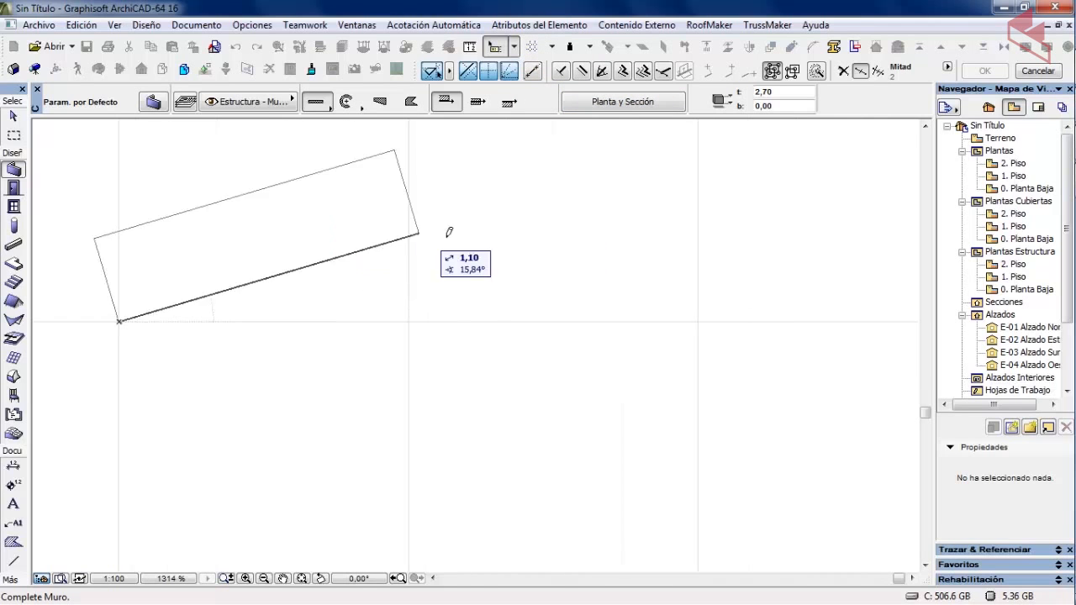
pyautogui.scroll(-3, 490, 281)
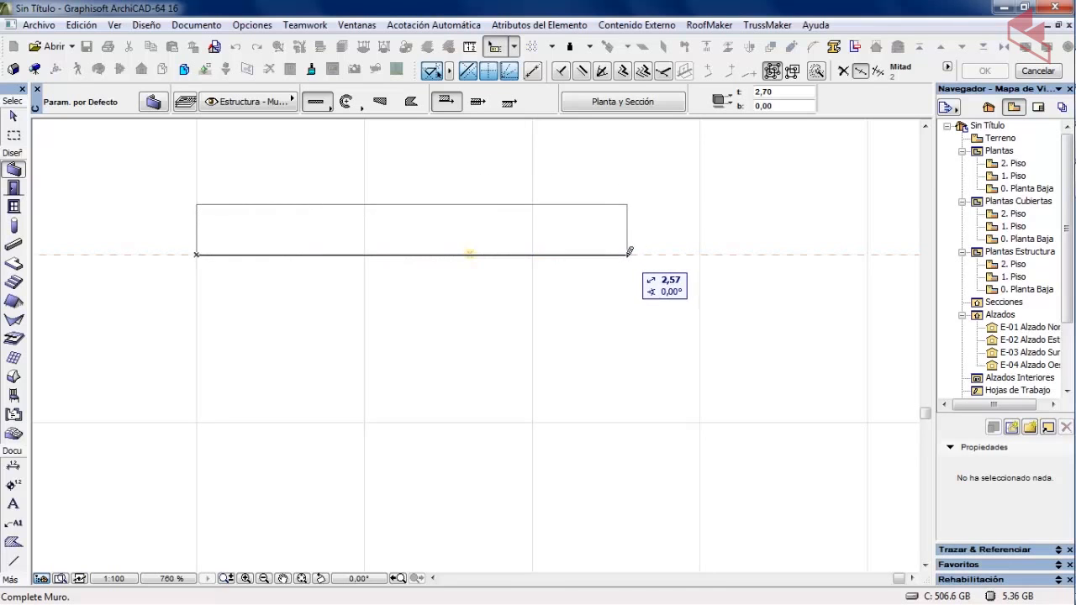
pyautogui.rightClick(562, 174)
pyautogui.click(614, 321)
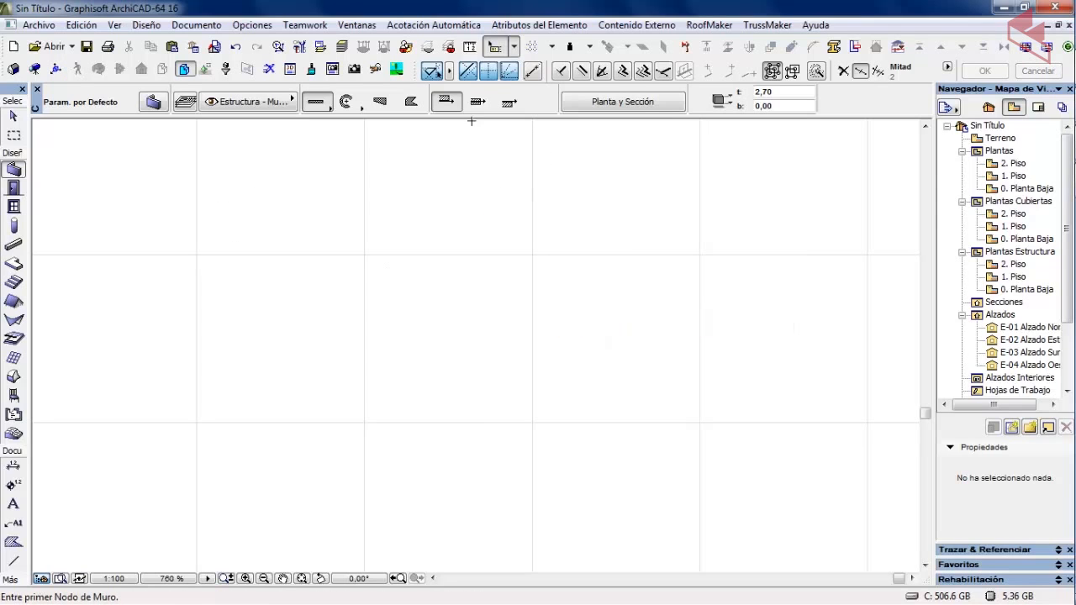
# Define a rotated grid (Definir Red Girada) with a reference vector sloping upward from the left end of the wall with the door
pyautogui.click(552, 48)
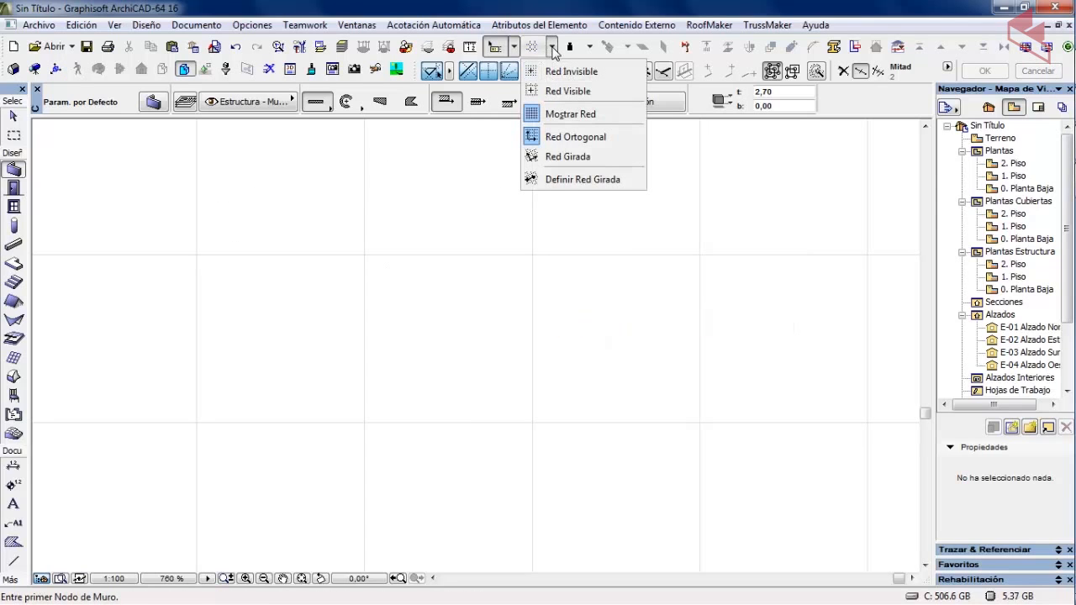
pyautogui.click(555, 185)
pyautogui.scroll(-8, 307, 328)
pyautogui.moveTo(334, 311); pyautogui.dragTo(408, 204, button='middle')
pyautogui.scroll(-4, 409, 204)
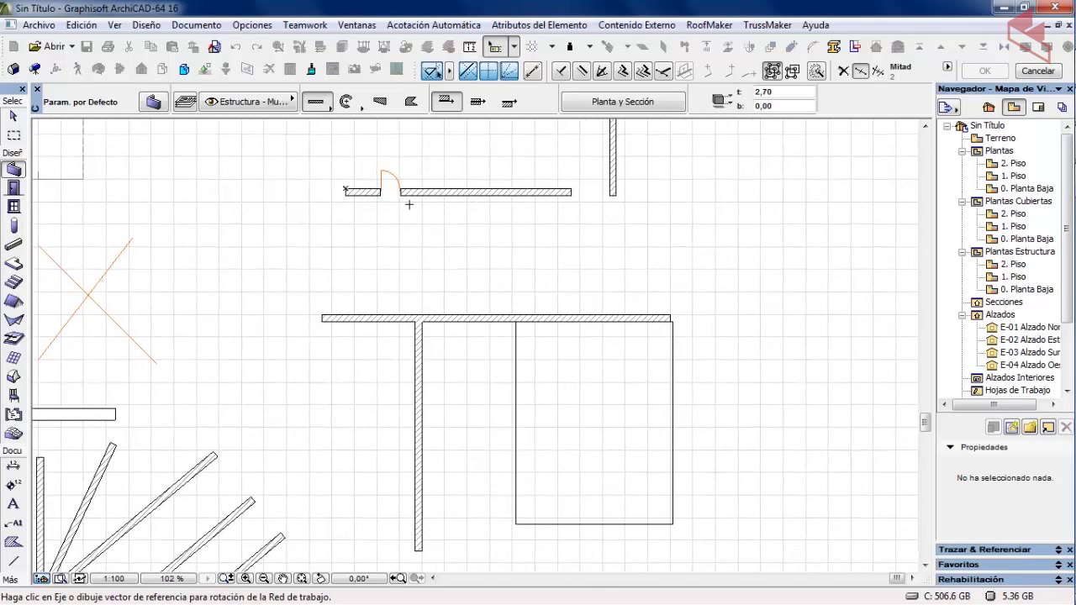
pyautogui.scroll(6, 367, 227)
pyautogui.scroll(3, 366, 227)
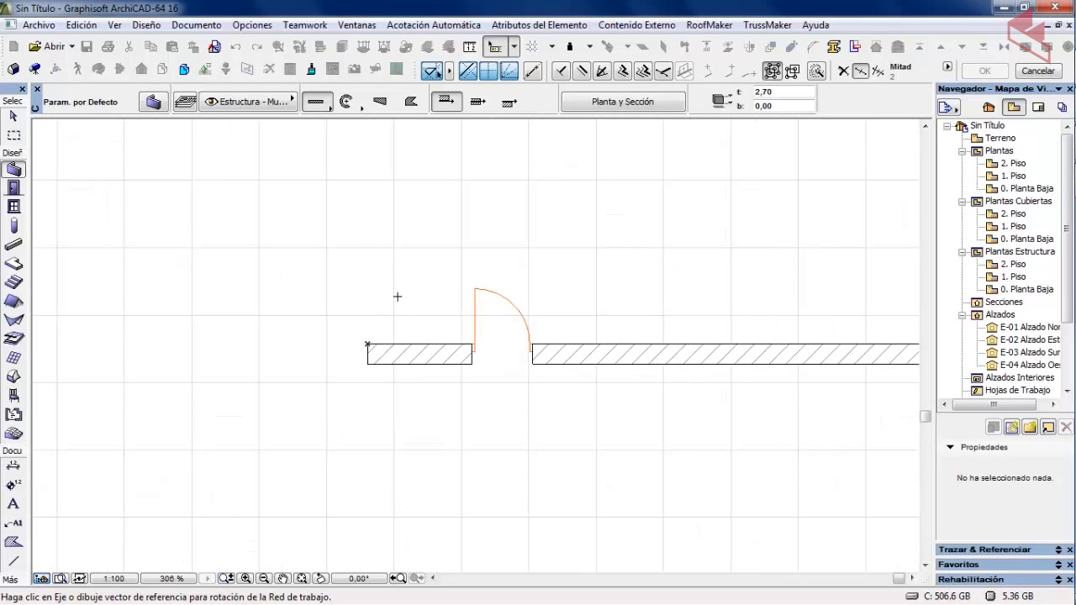
pyautogui.click(368, 343)
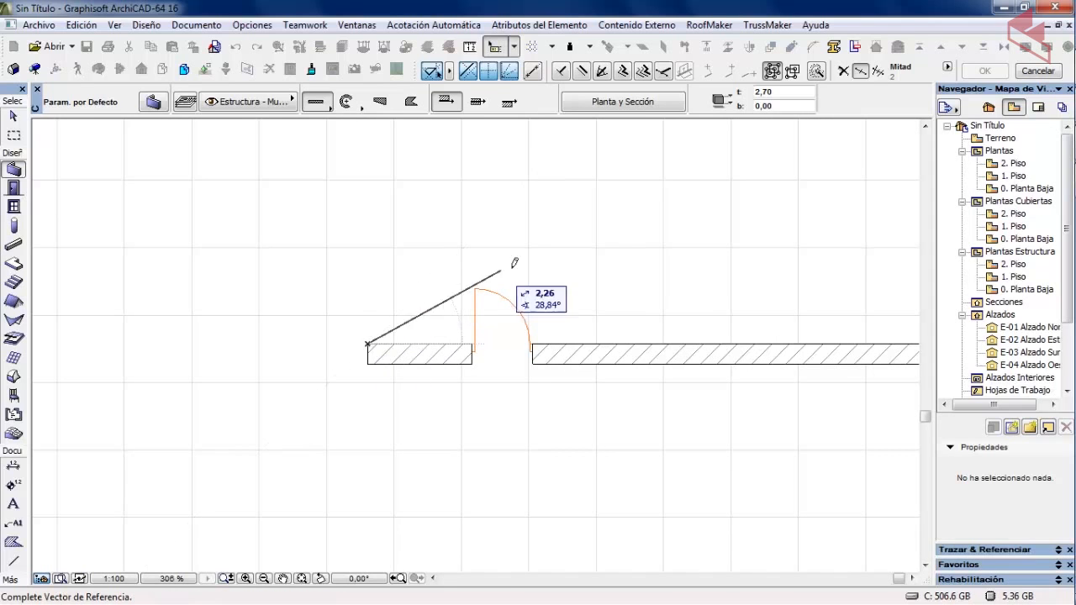
pyautogui.moveTo(726, 149); pyautogui.dragTo(522, 288, button='middle')
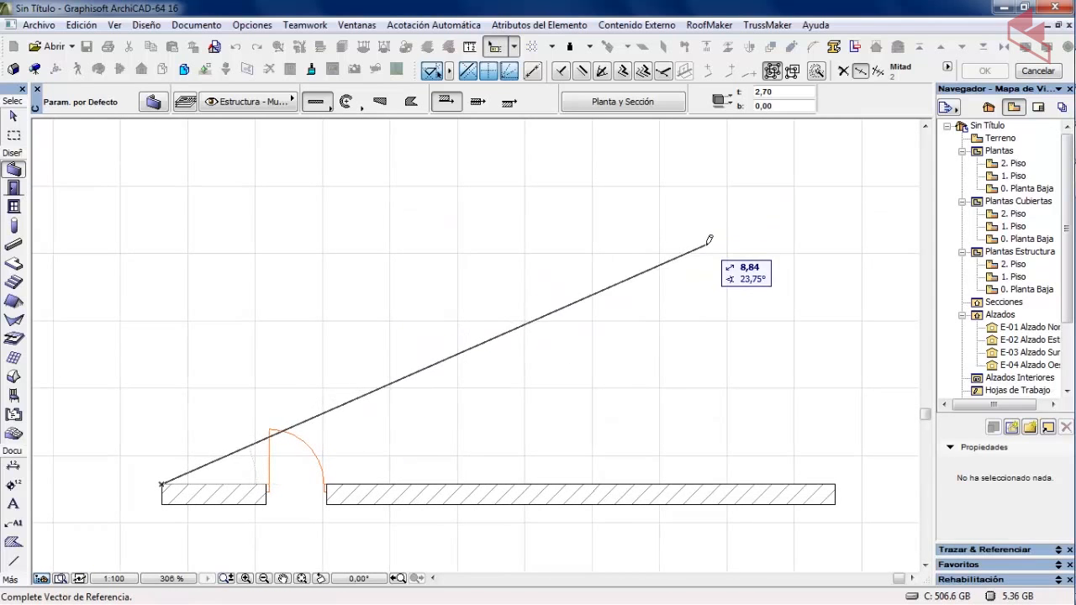
pyautogui.click(709, 211)
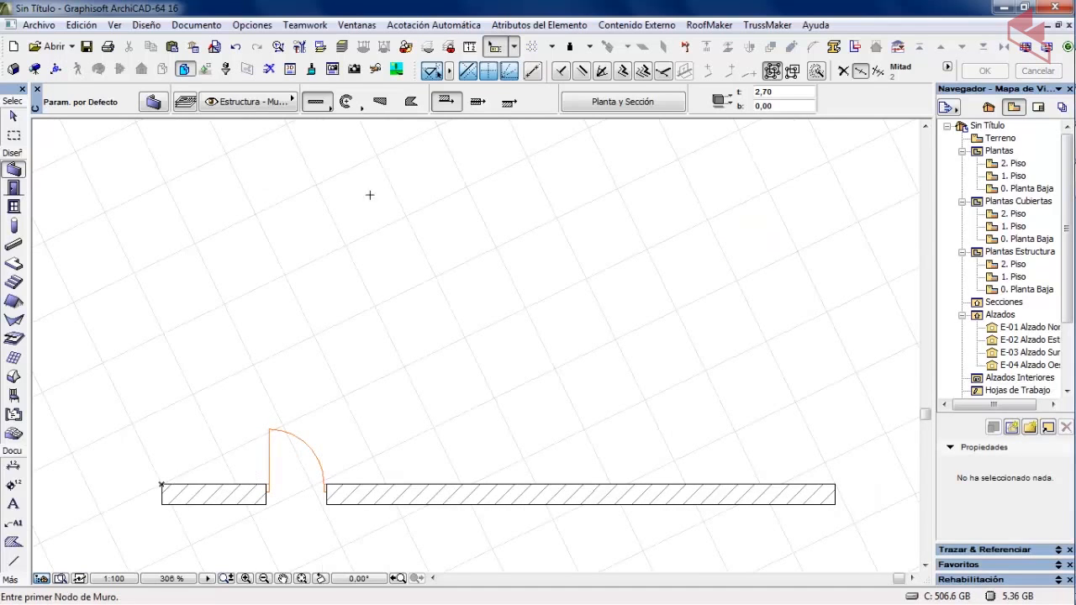
# Switch the grid to Red Ortogonal and back to Red Girada
pyautogui.click(552, 46)
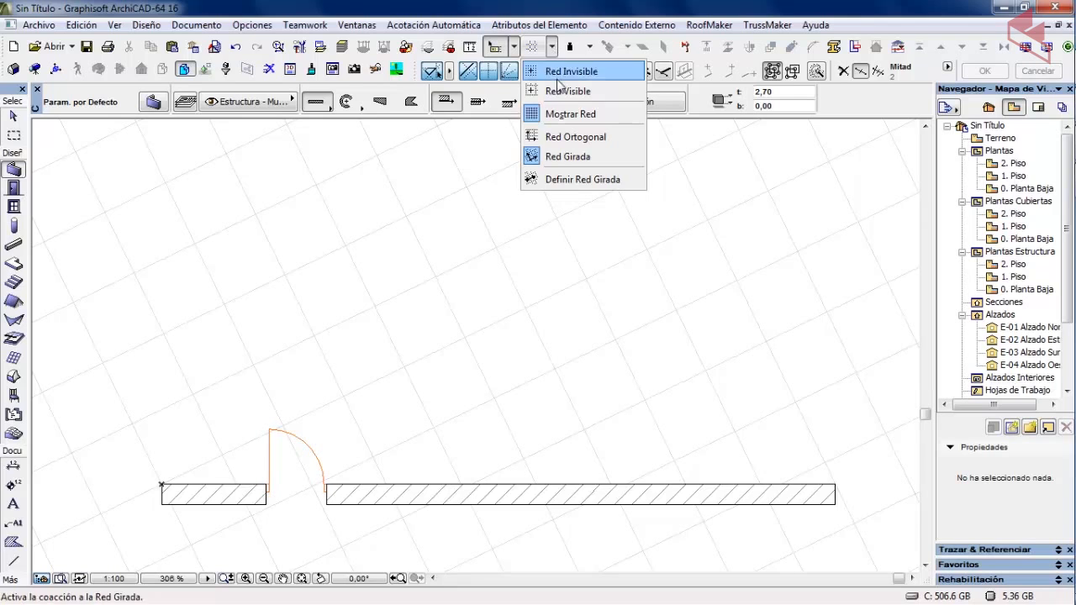
pyautogui.click(560, 137)
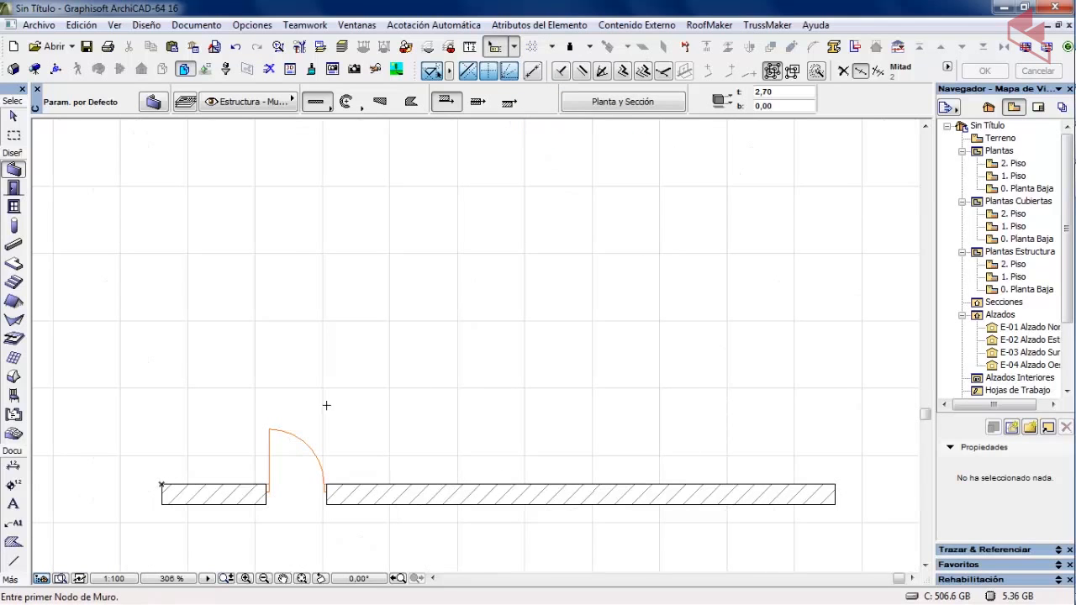
pyautogui.scroll(-3, 326, 406)
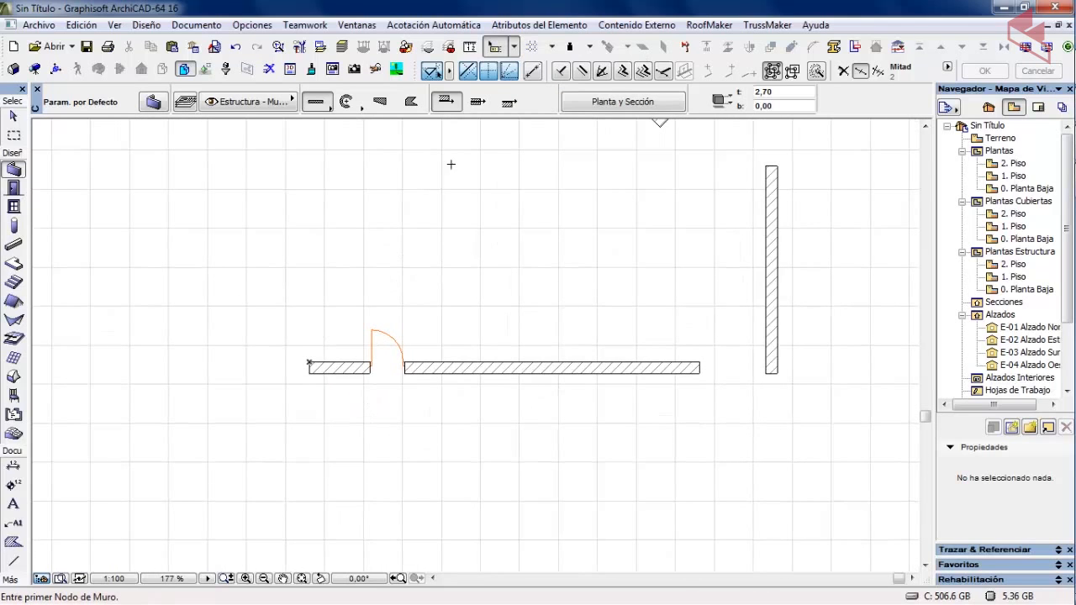
pyautogui.click(551, 47)
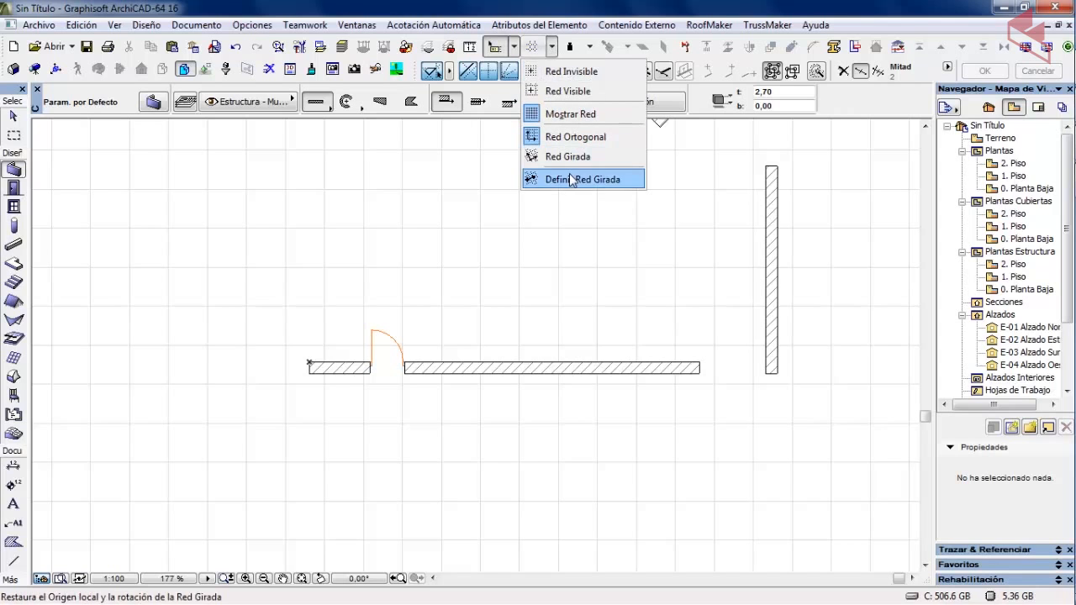
pyautogui.click(568, 158)
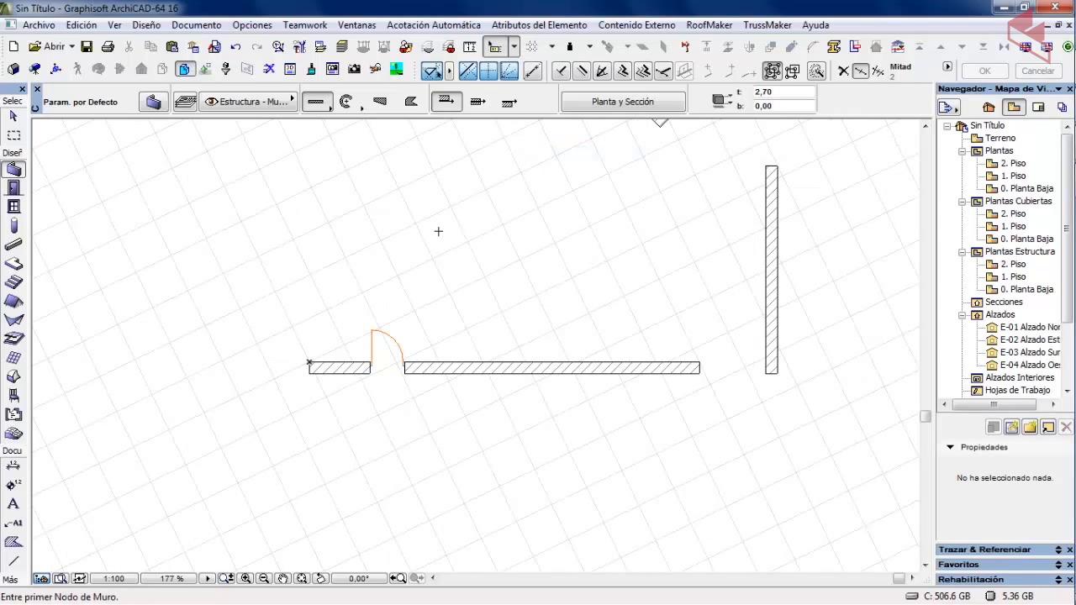
# Redefine the rotated grid with a horizontal reference vector along the upper edge of the wall with the door, starting at its left end
pyautogui.click(551, 47)
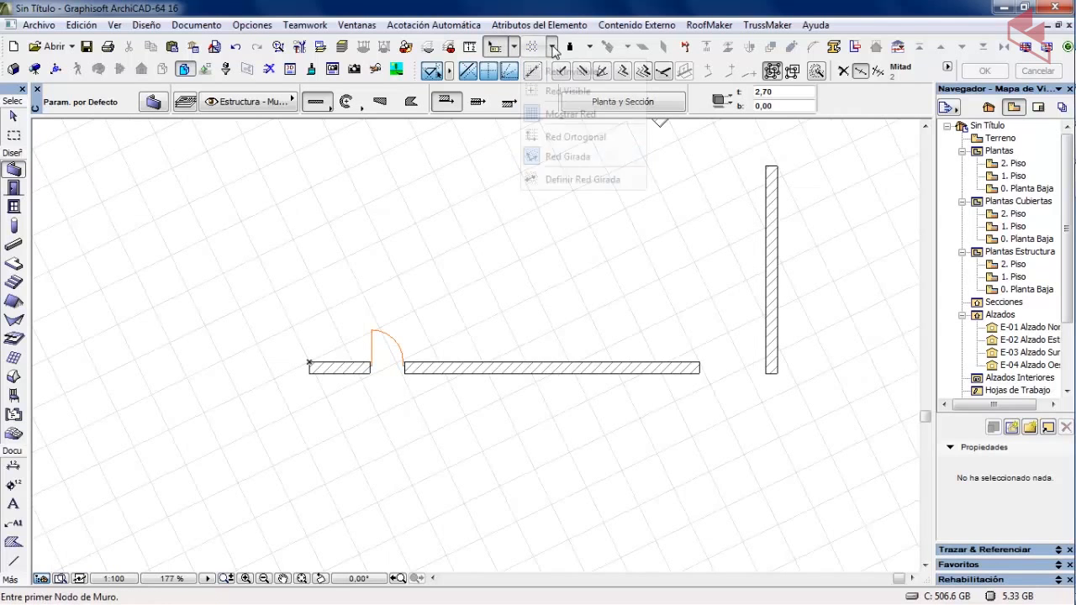
pyautogui.click(568, 182)
pyautogui.click(309, 361)
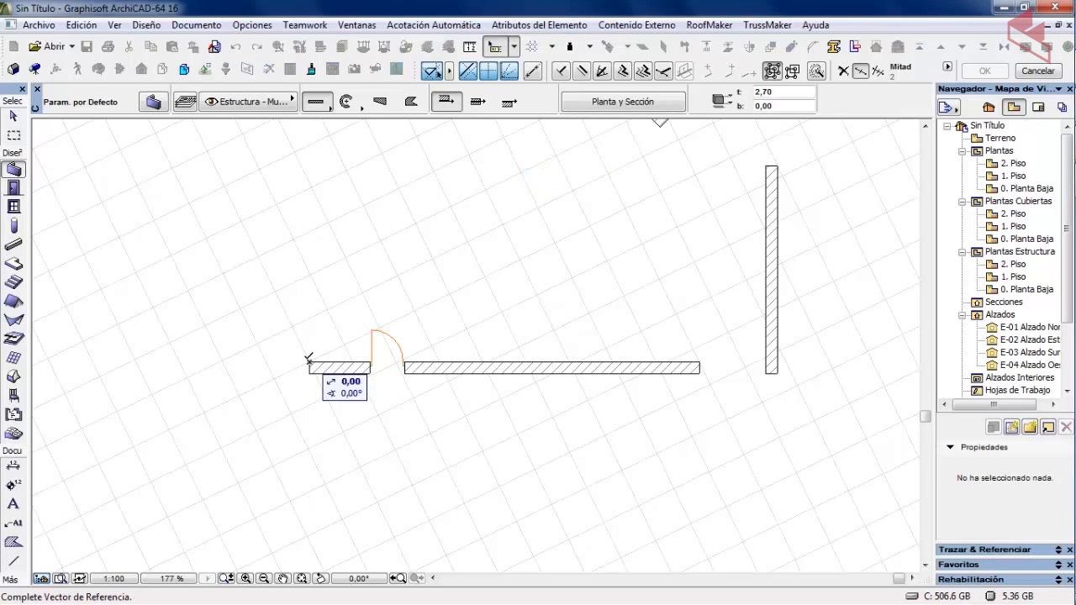
pyautogui.click(552, 362)
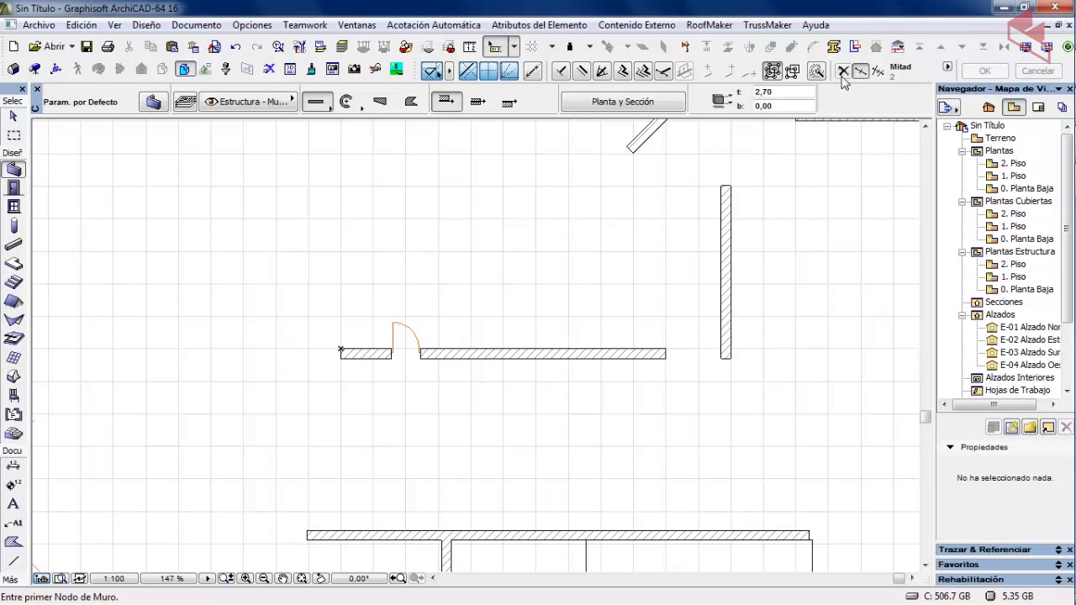
# Draw a wall from the empty area below the short horizontal wall up to the midpoint of its lower edge, with Mitad snap points along the whole element
pyautogui.scroll(-2, 596, 240)
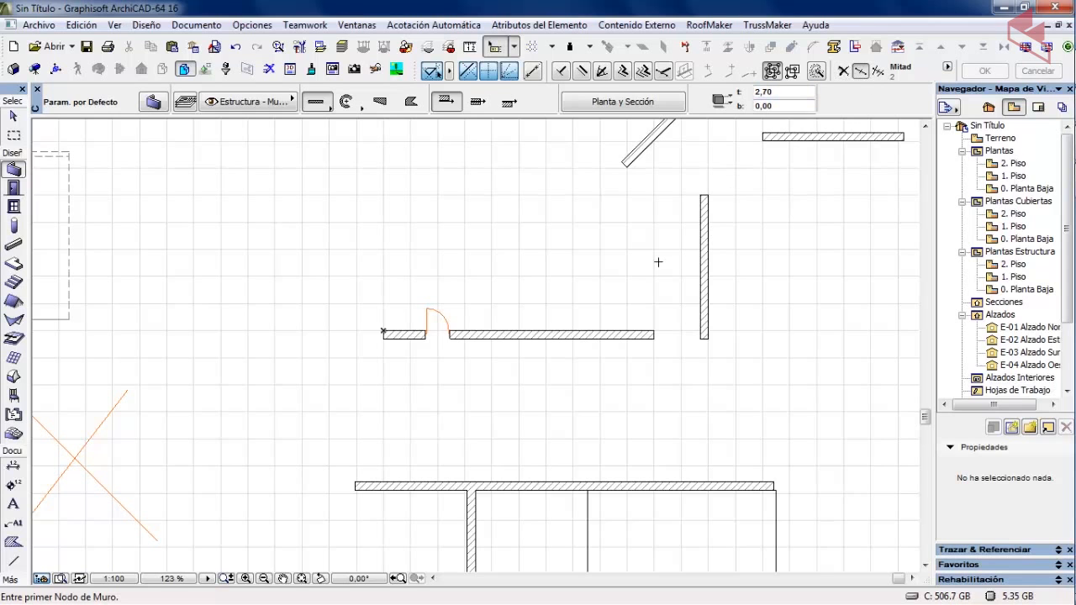
pyautogui.moveTo(585, 269); pyautogui.dragTo(363, 296, button='middle')
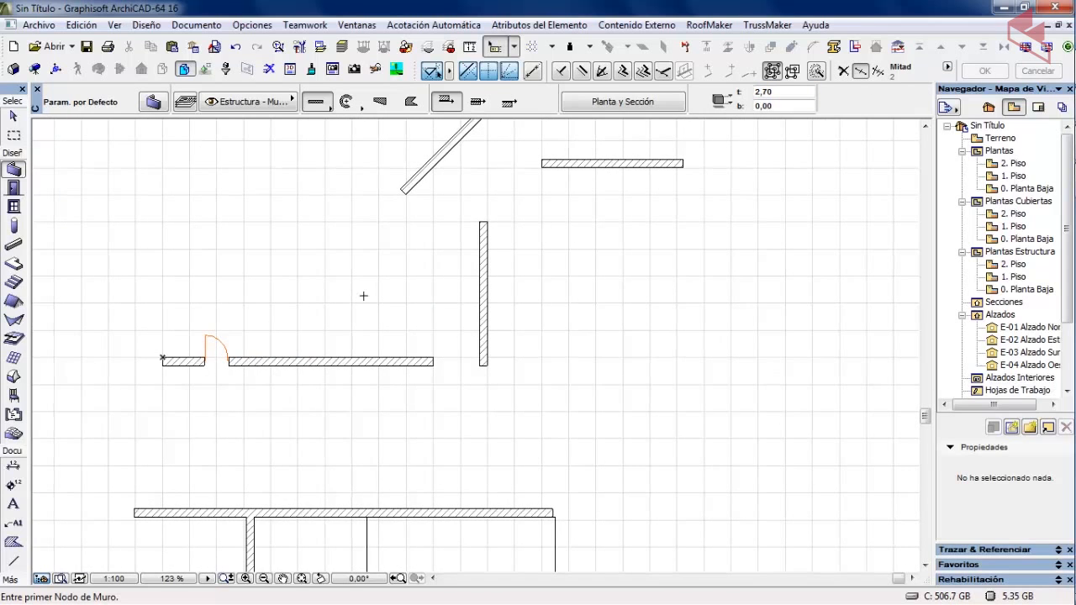
pyautogui.click(608, 301)
pyautogui.scroll(6, 584, 271)
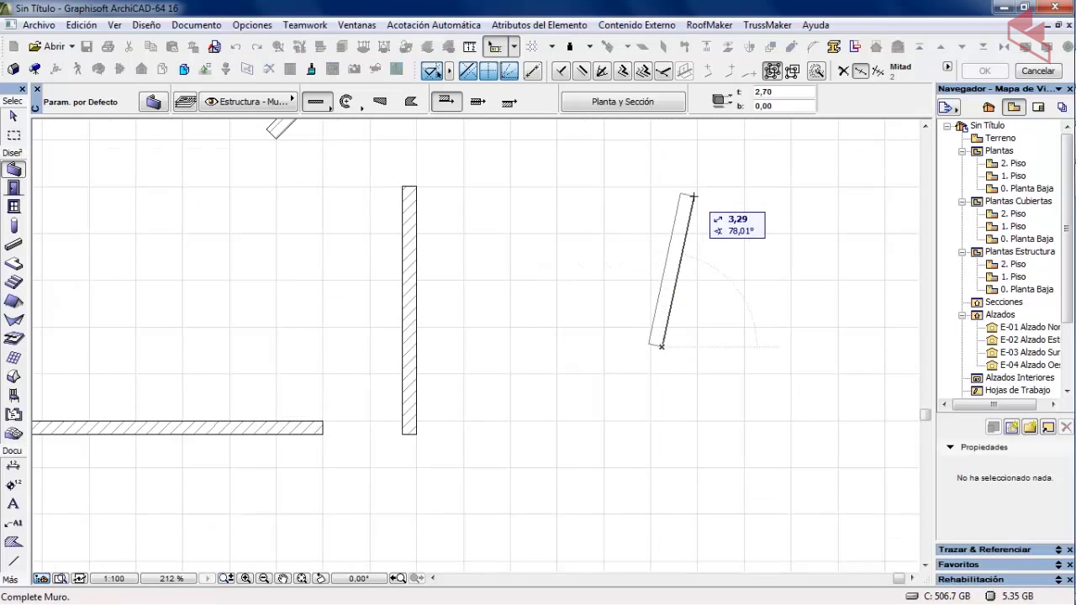
pyautogui.moveTo(662, 178); pyautogui.dragTo(670, 327, button='middle')
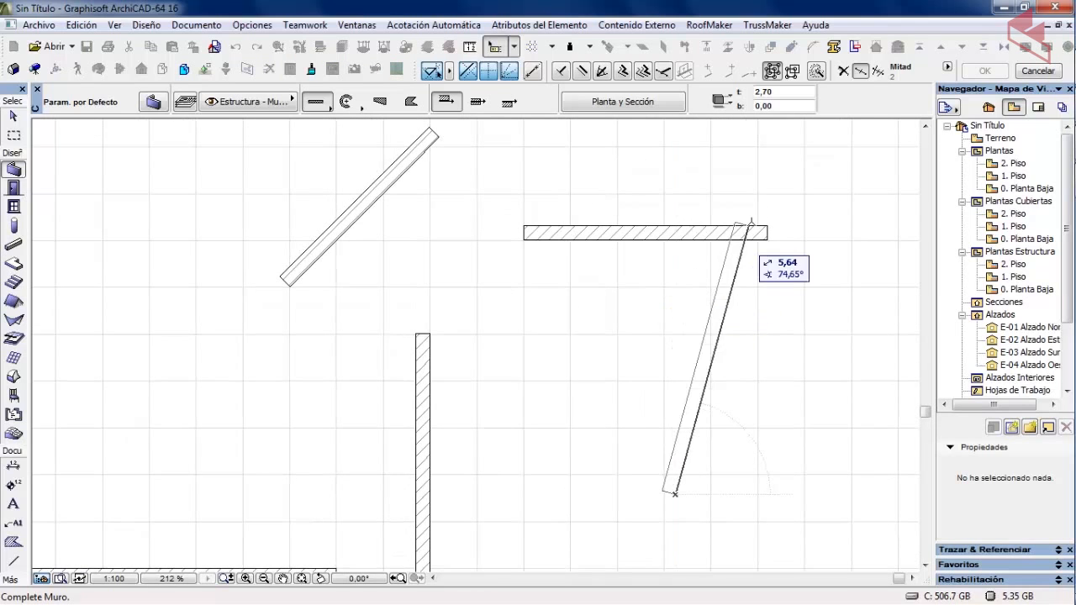
pyautogui.click(860, 72)
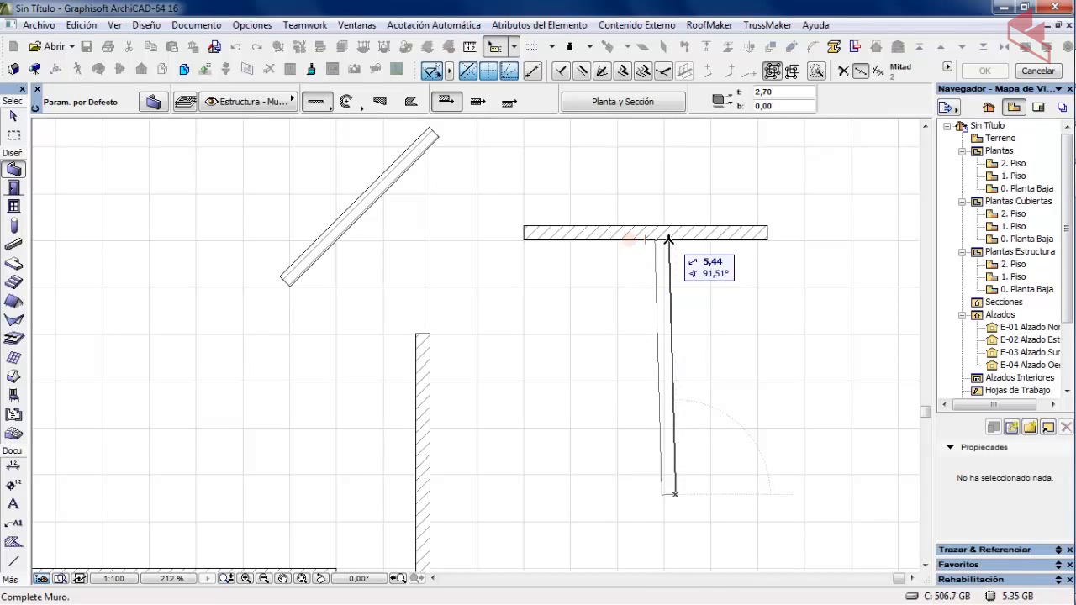
pyautogui.scroll(5, 689, 238)
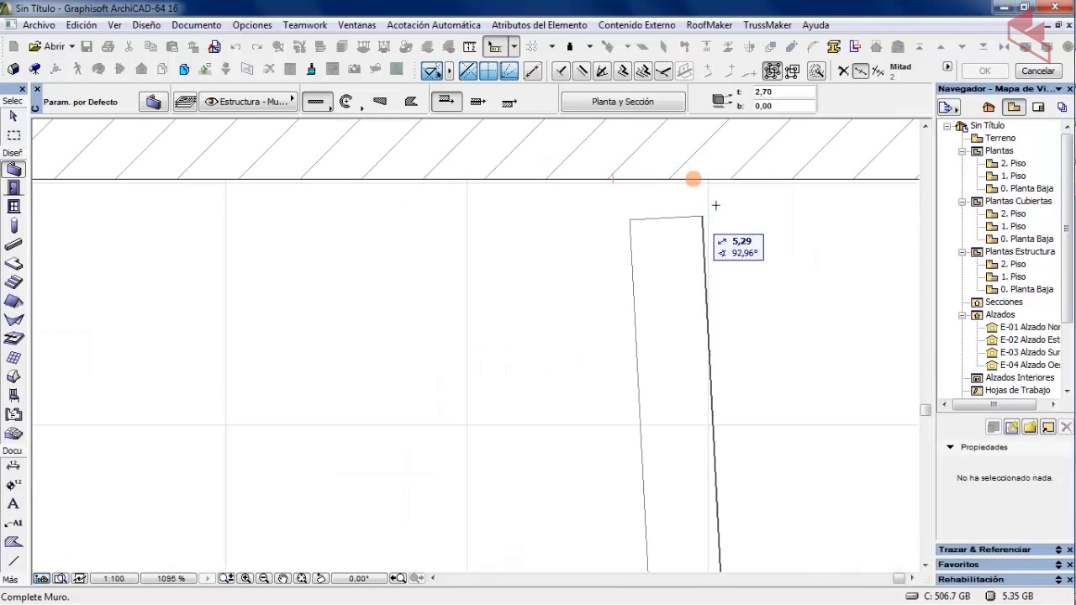
pyautogui.click(616, 177)
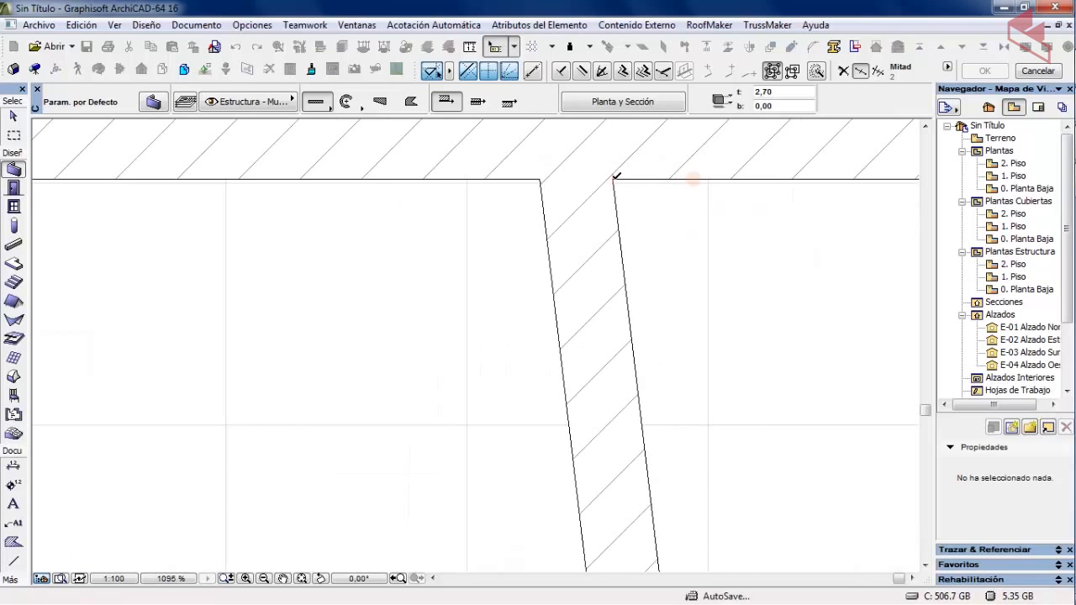
# Draw a centre-referenced wall beside the new one, ending halfway between their junction and the horizontal wall's right end, using special snap points between intersections
pyautogui.scroll(-5, 527, 341)
pyautogui.moveTo(526, 341); pyautogui.dragTo(522, 285, button='middle')
pyautogui.moveTo(600, 366); pyautogui.dragTo(506, 291, button='middle')
pyautogui.scroll(-1, 532, 311)
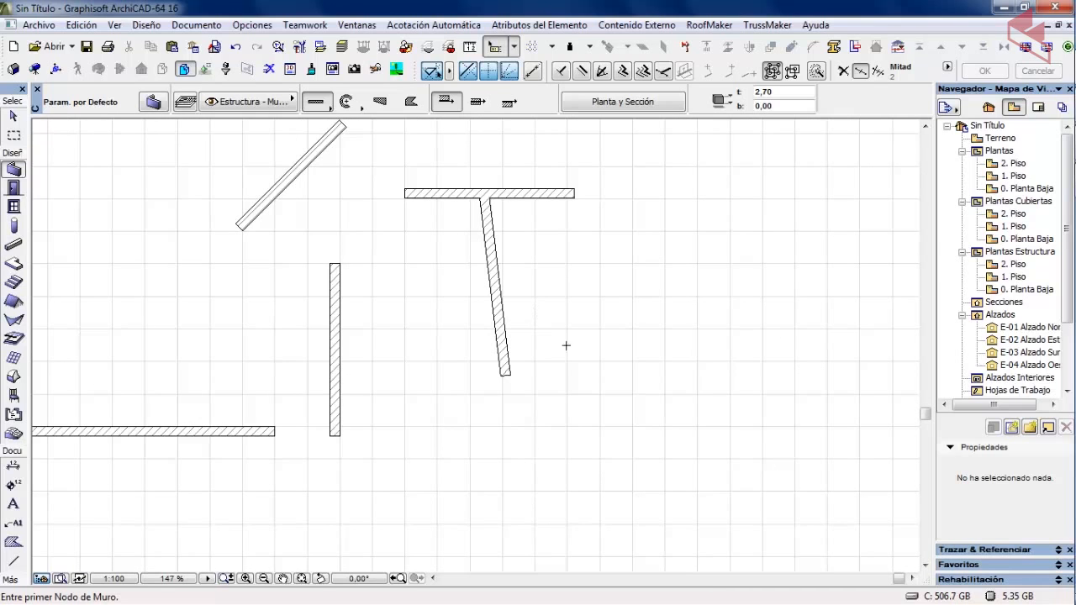
pyautogui.click(589, 368)
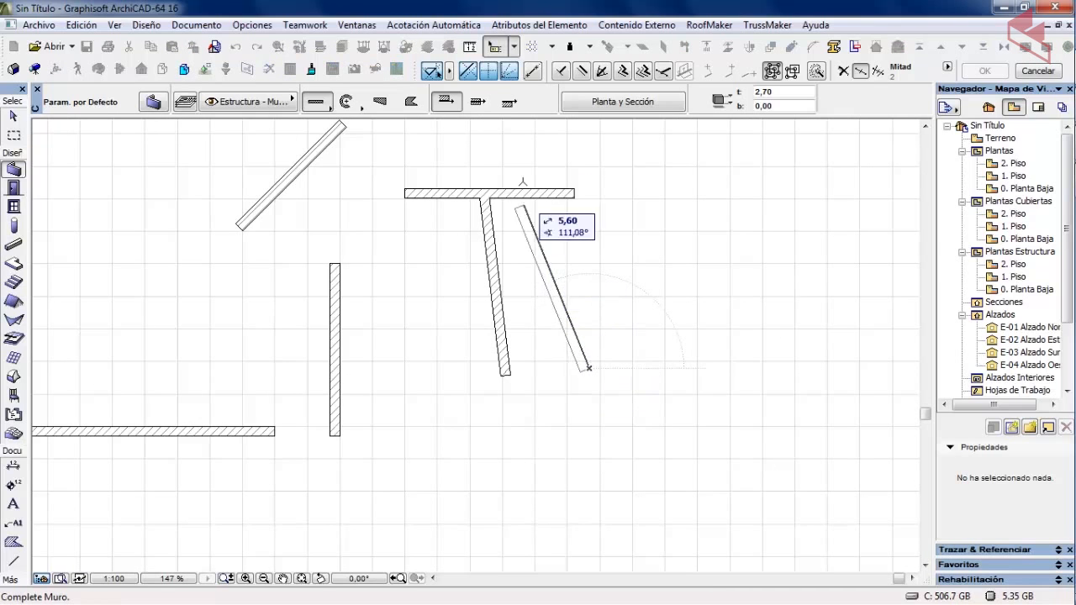
pyautogui.scroll(1, 562, 291)
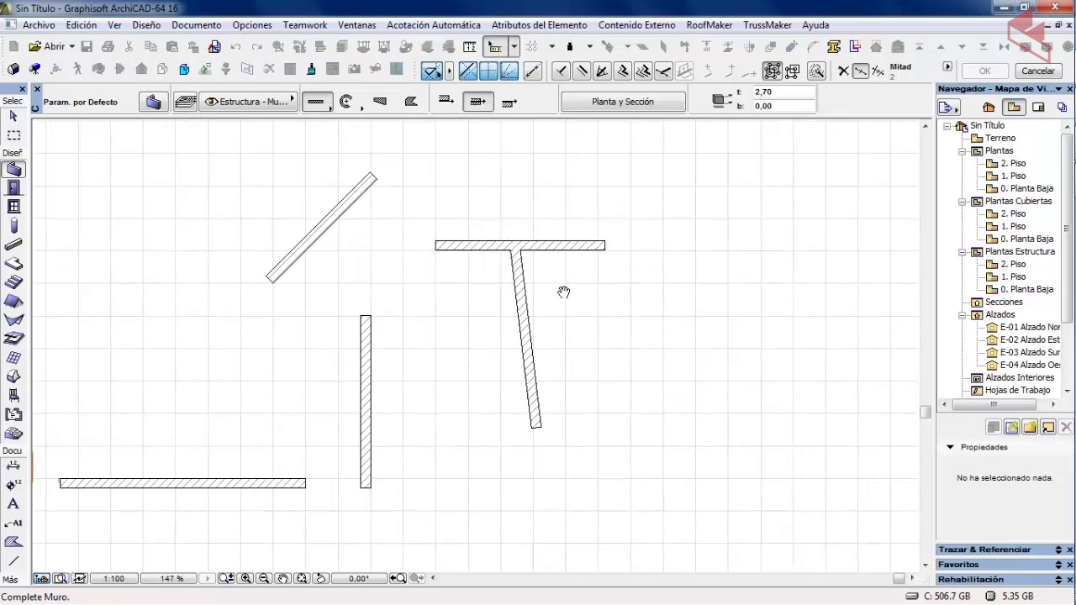
pyautogui.scroll(1, 563, 291)
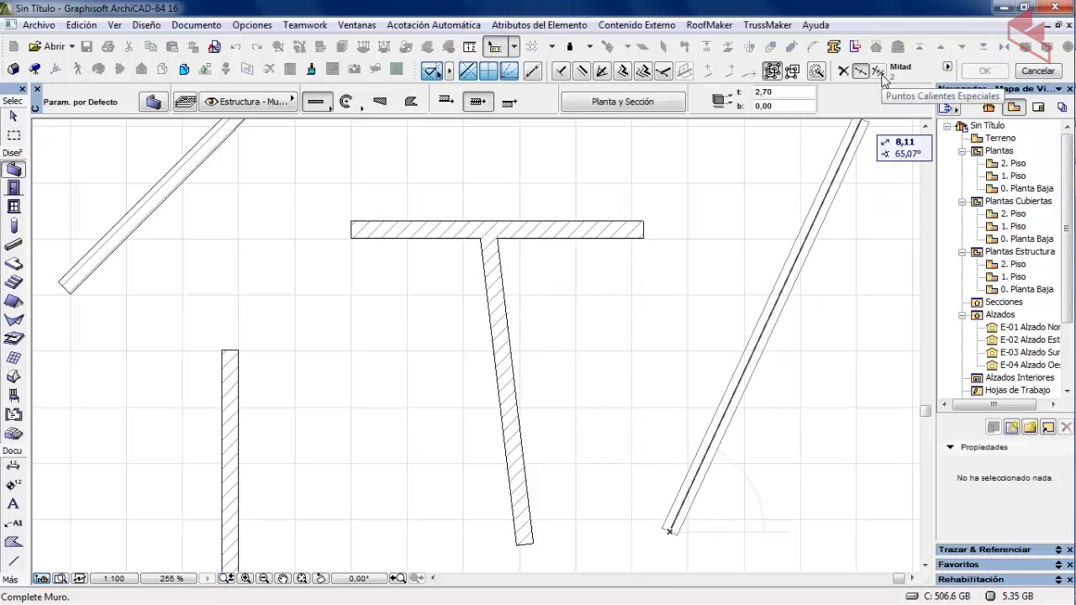
pyautogui.click(882, 73)
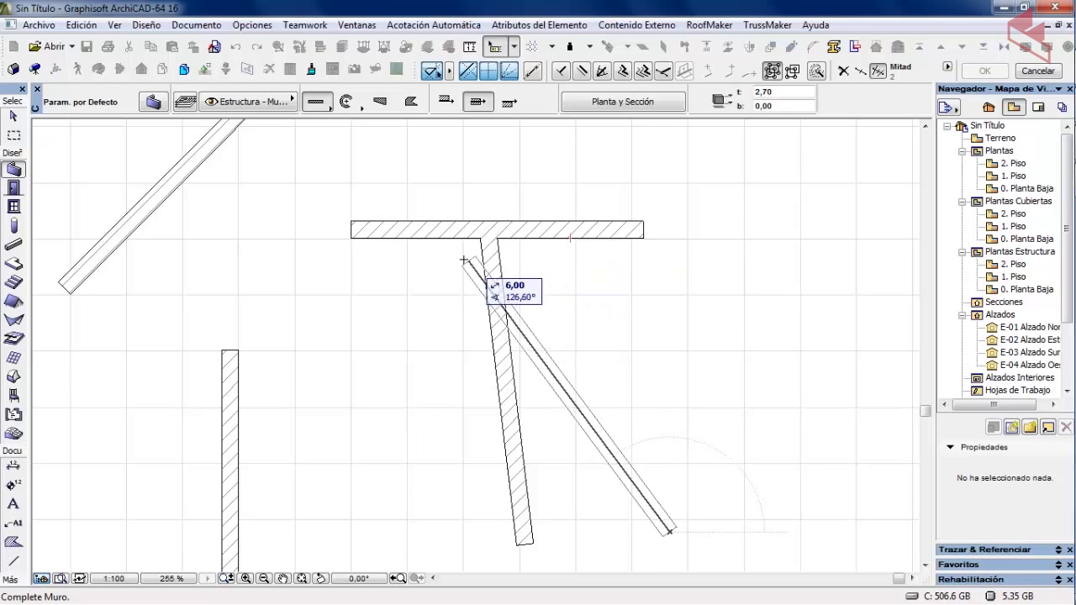
pyautogui.click(567, 236)
# Set the special snap points to Divisiones with 3 divisions and preview them along the right-hand slanted wall
pyautogui.scroll(-2, 542, 340)
pyautogui.scroll(-1, 542, 340)
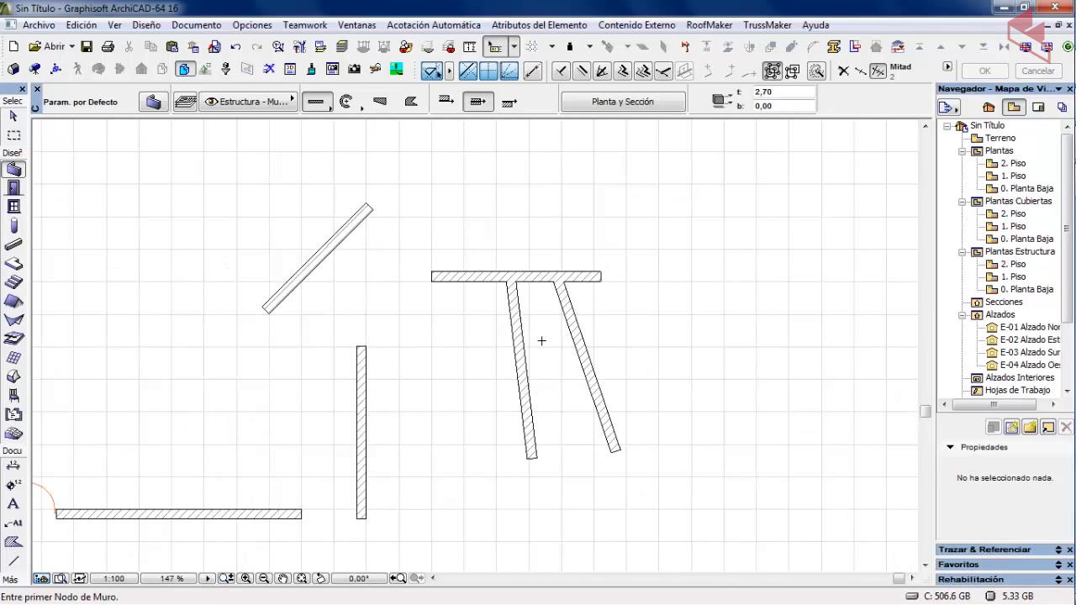
pyautogui.moveTo(541, 341); pyautogui.dragTo(553, 254, button='middle')
pyautogui.scroll(-2, 509, 355)
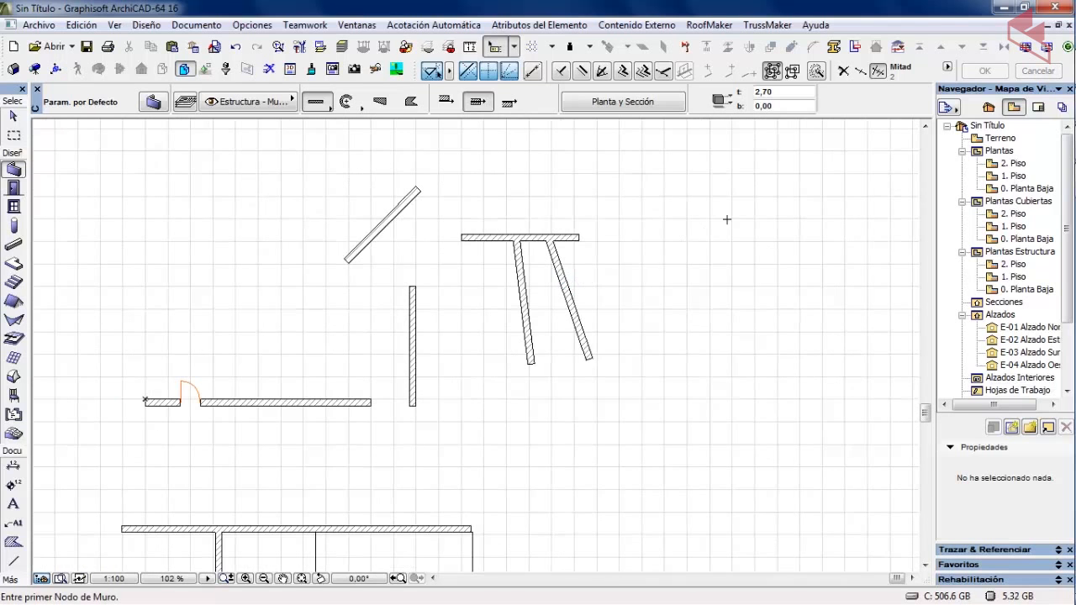
pyautogui.click(948, 67)
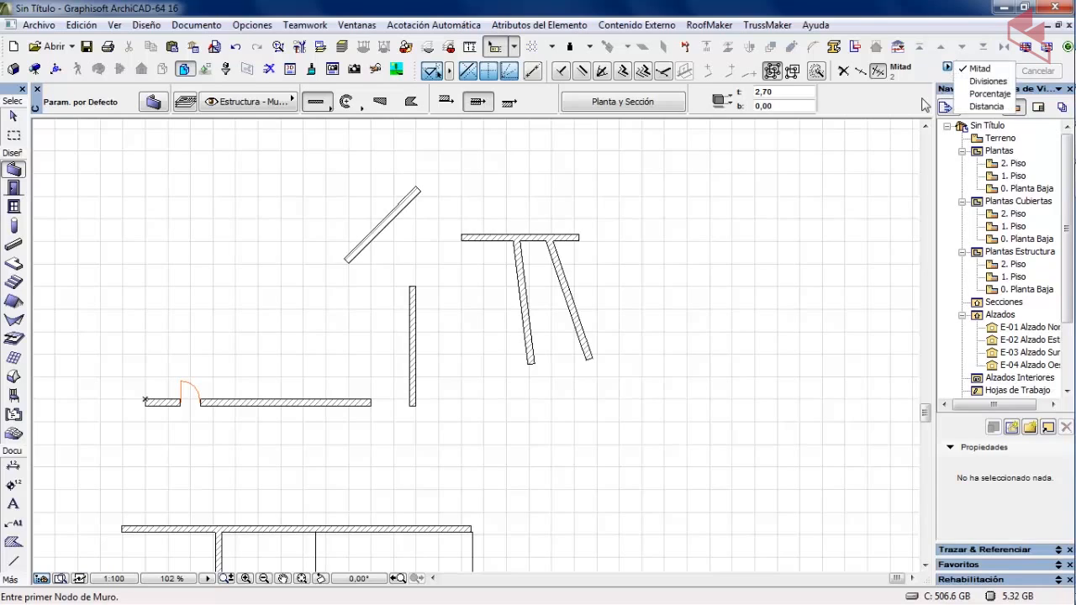
pyautogui.click(990, 81)
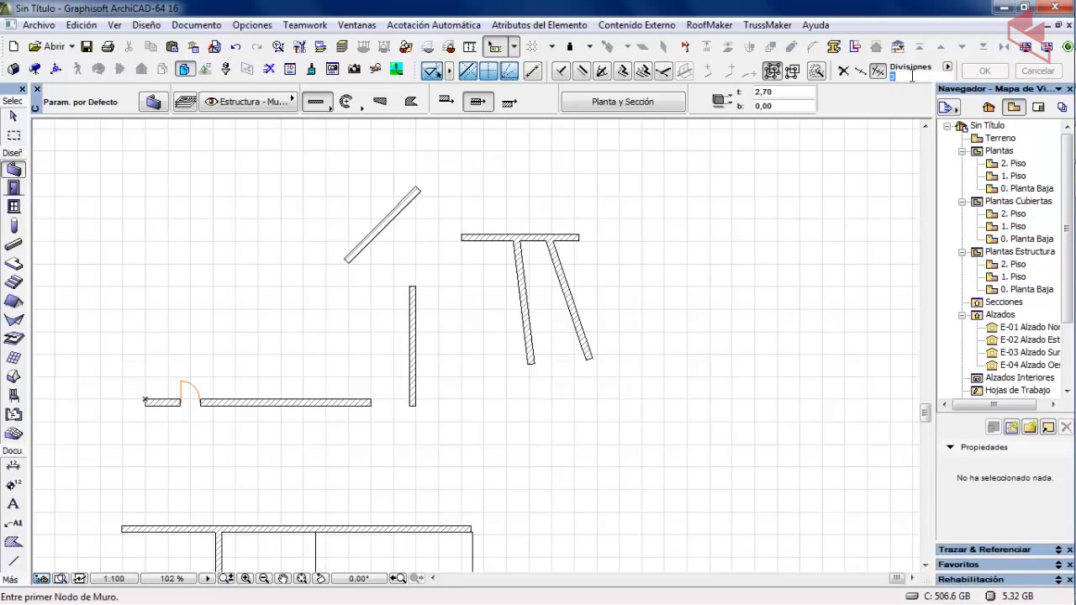
pyautogui.scroll(3, 627, 302)
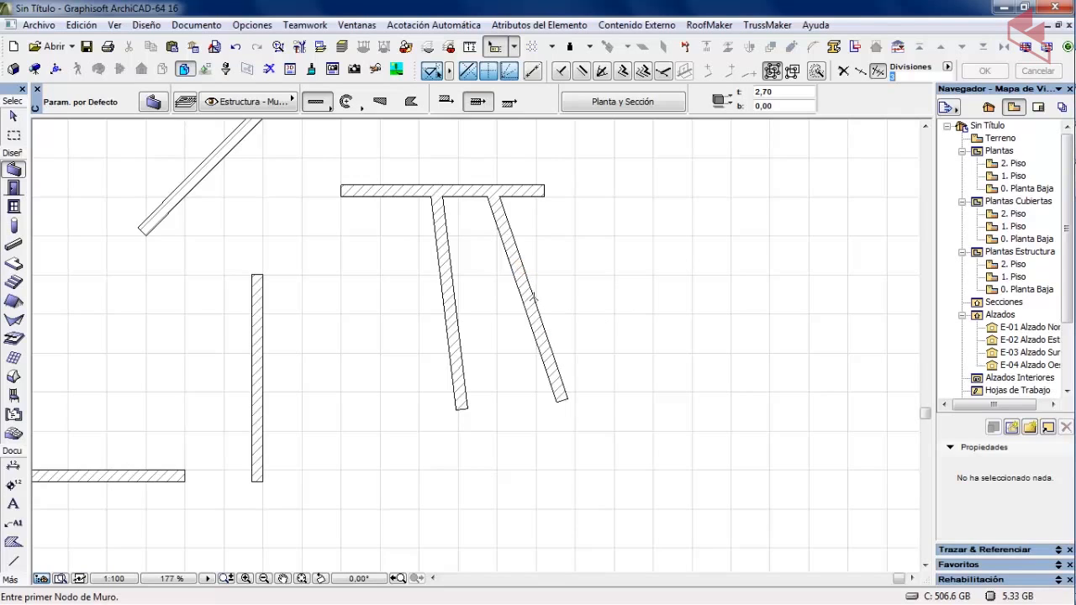
pyautogui.click(522, 261)
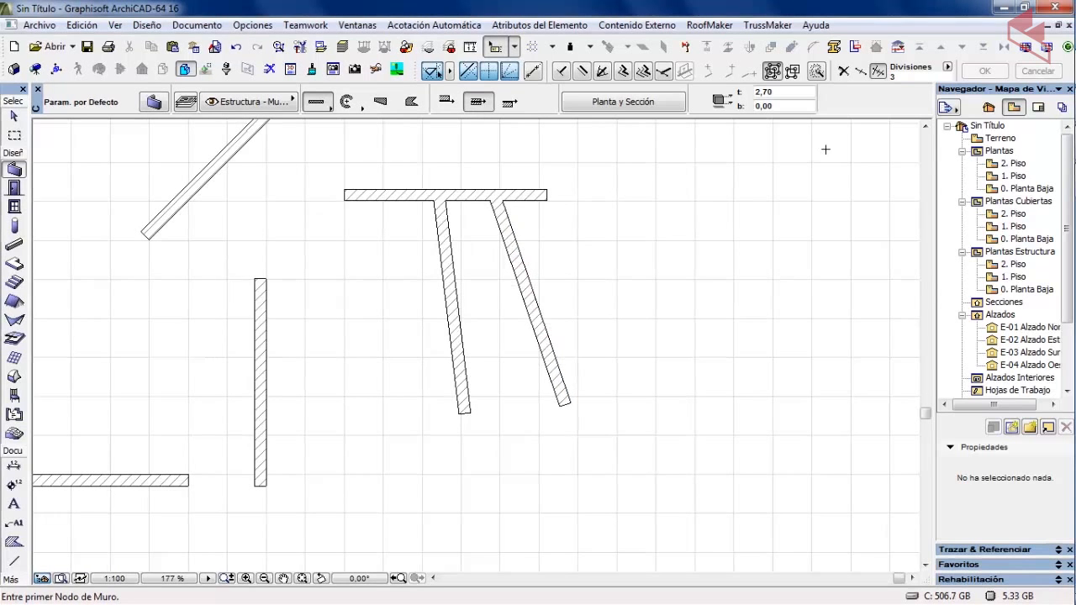
# Preview Porcentaje snap points at 20,00 on the right-hand slanted wall, and set the special snap points to Distancia with 0,50 spacing
pyautogui.click(947, 68)
pyautogui.click(973, 87)
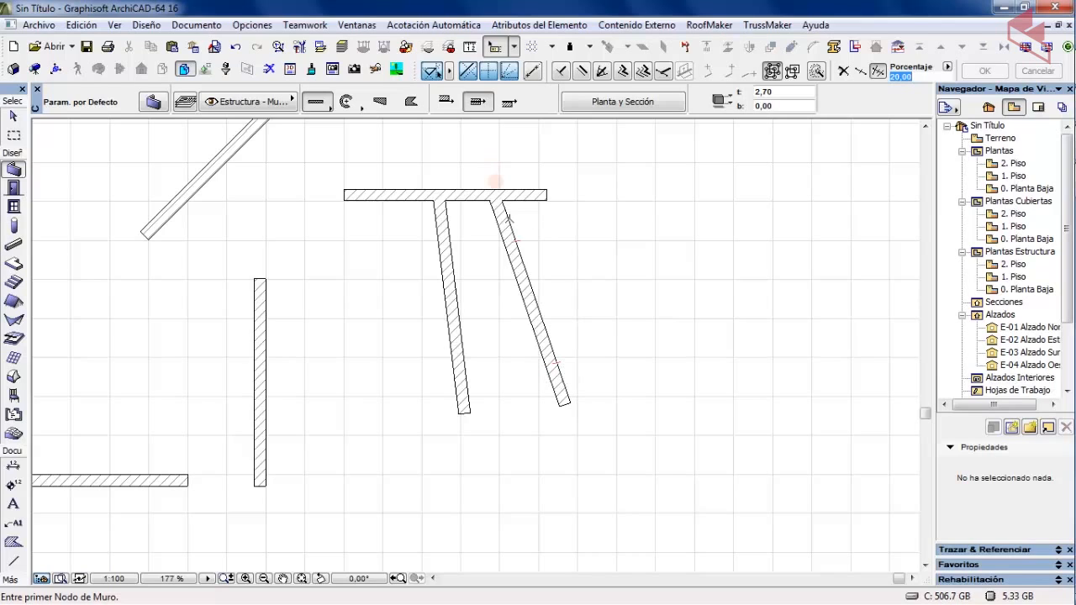
pyautogui.click(947, 70)
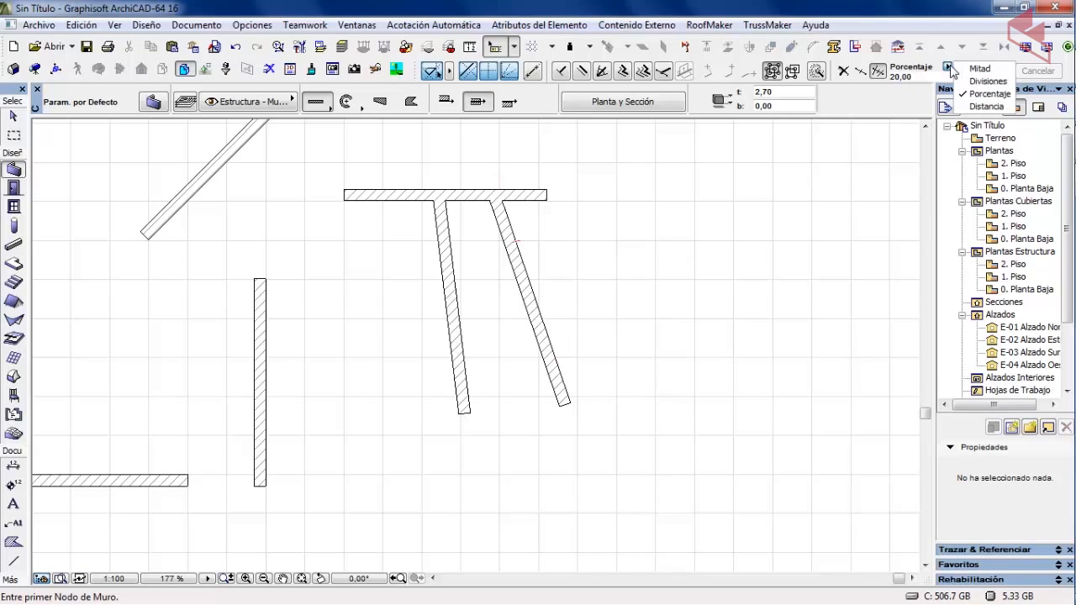
pyautogui.click(976, 110)
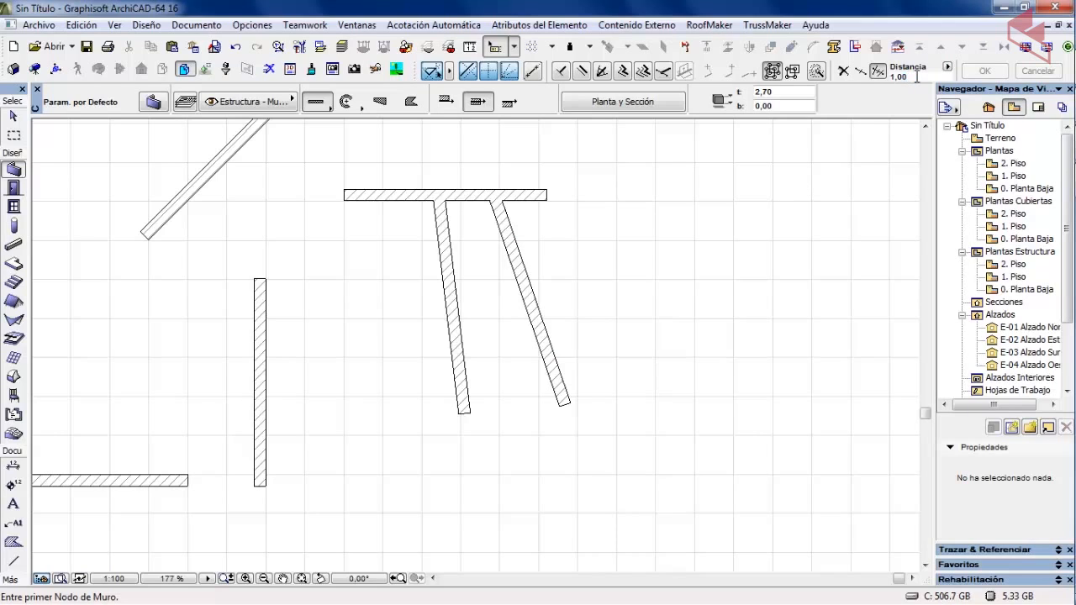
pyautogui.write(',5')
pyautogui.press('Return')
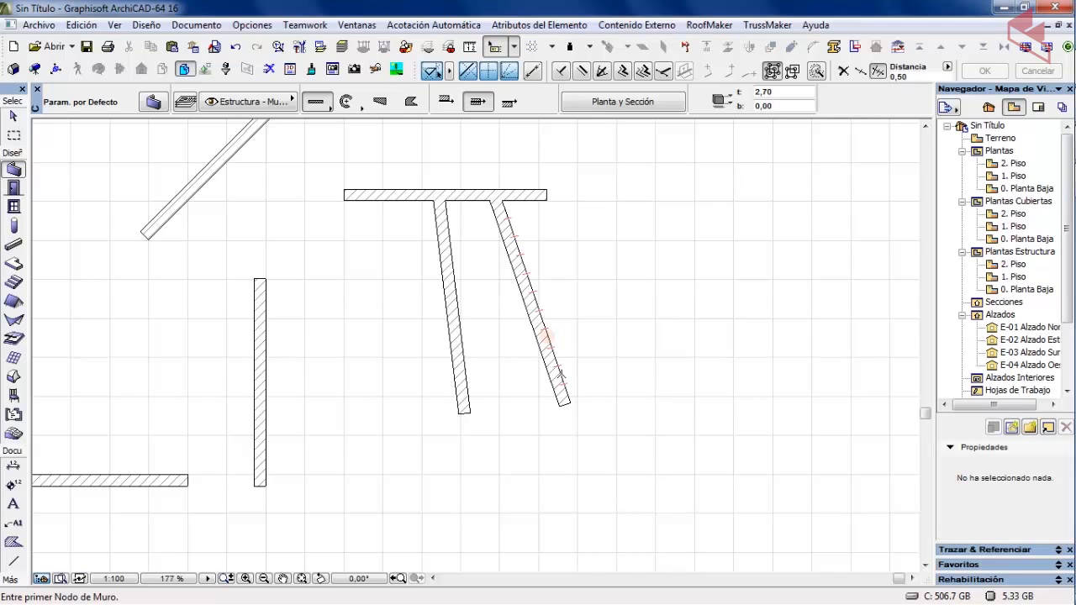